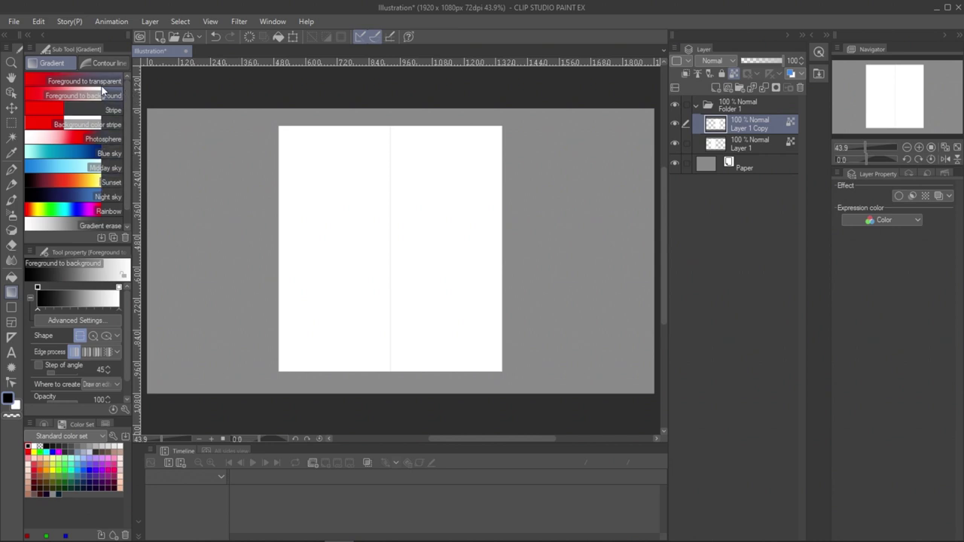
# Fill the left half, on Layer 1, with a vertical black-to-white gradient running from top to bottom.
pyautogui.click(757, 146)
pyautogui.moveTo(330, 165); pyautogui.dragTo(335, 332)
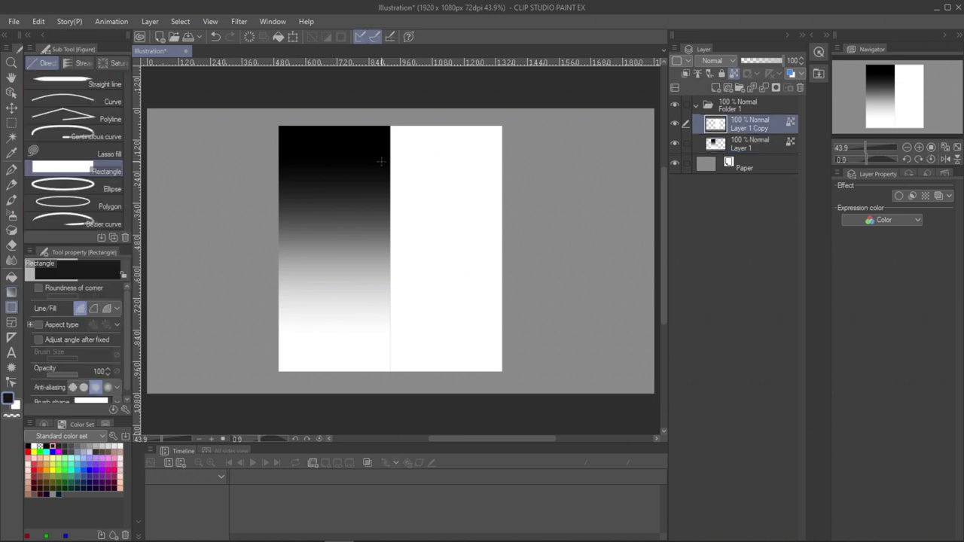
# Draw stacked filled rectangles in black and two dark greys across the upper part of the right half, on Layer 1 Copy.
pyautogui.keyDown('alt'); pyautogui.click(381, 161); pyautogui.keyUp('alt')
pyautogui.moveTo(383, 118); pyautogui.dragTo(517, 158)
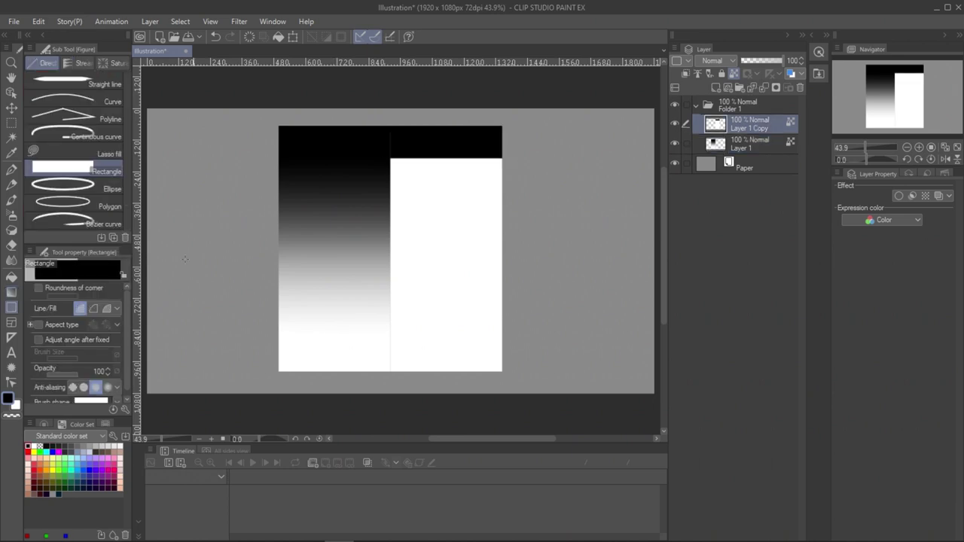
pyautogui.click(65, 446)
pyautogui.moveTo(383, 148); pyautogui.dragTo(514, 185)
pyautogui.click(77, 446)
pyautogui.hotkey('ctrl', 'z')
pyautogui.click(71, 446)
pyautogui.moveTo(382, 180)
pyautogui.mouseDown()
pyautogui.moveTo(514, 216)
pyautogui.moveTo(515, 238)
pyautogui.mouseUp()
# Continue the value scale downward on the right half with medium grey, light grey and very light grey filled rectangles.
pyautogui.click(83, 447)
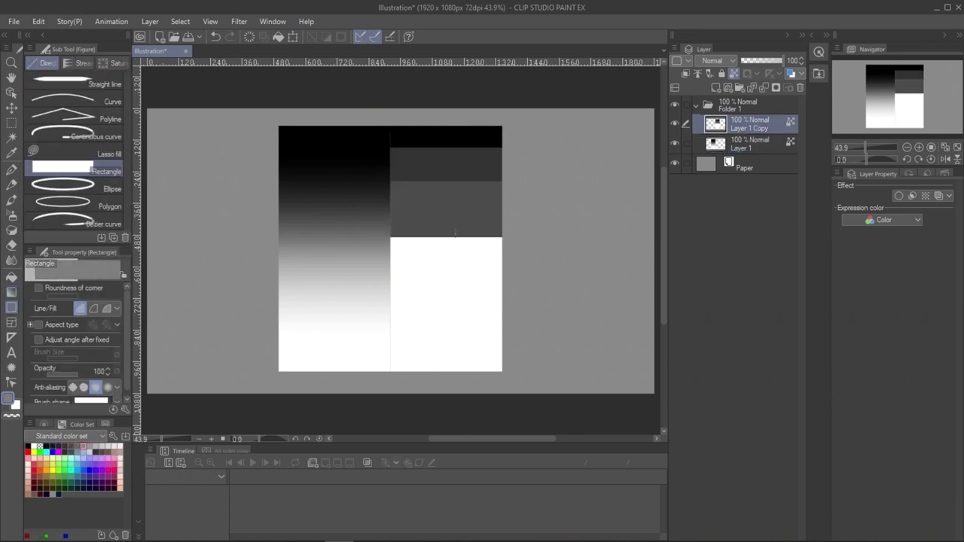
pyautogui.moveTo(383, 224); pyautogui.dragTo(515, 275)
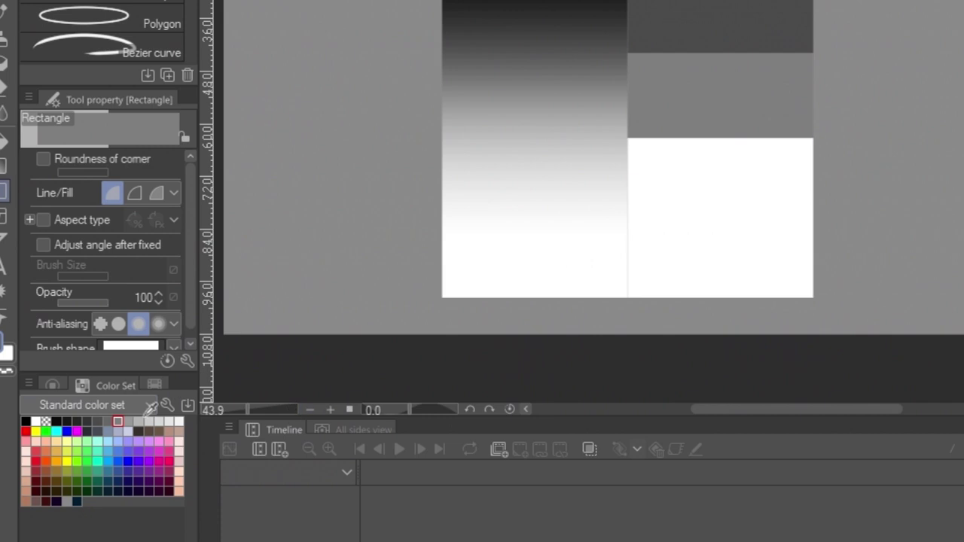
pyautogui.click(139, 421)
pyautogui.moveTo(588, 122); pyautogui.dragTo(836, 213)
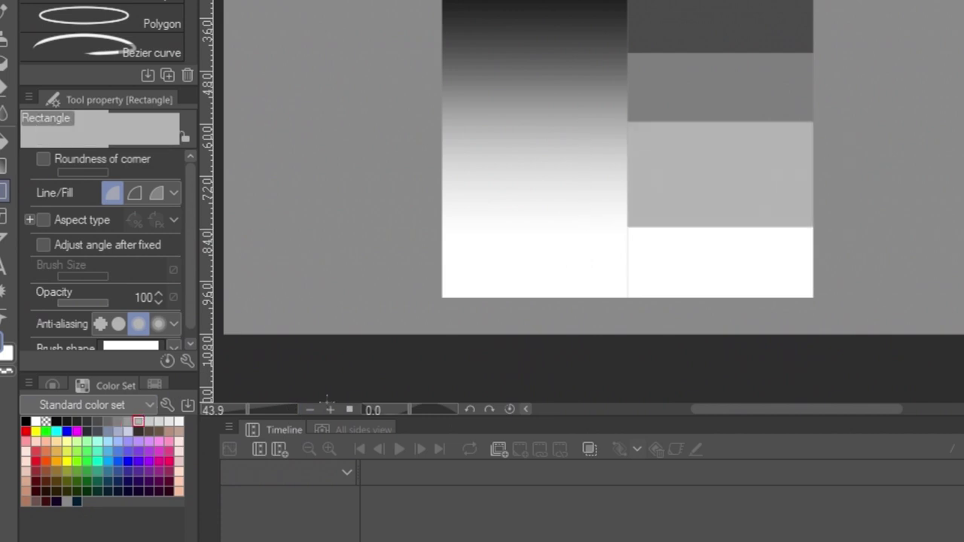
pyautogui.click(159, 421)
pyautogui.moveTo(616, 212); pyautogui.dragTo(866, 335)
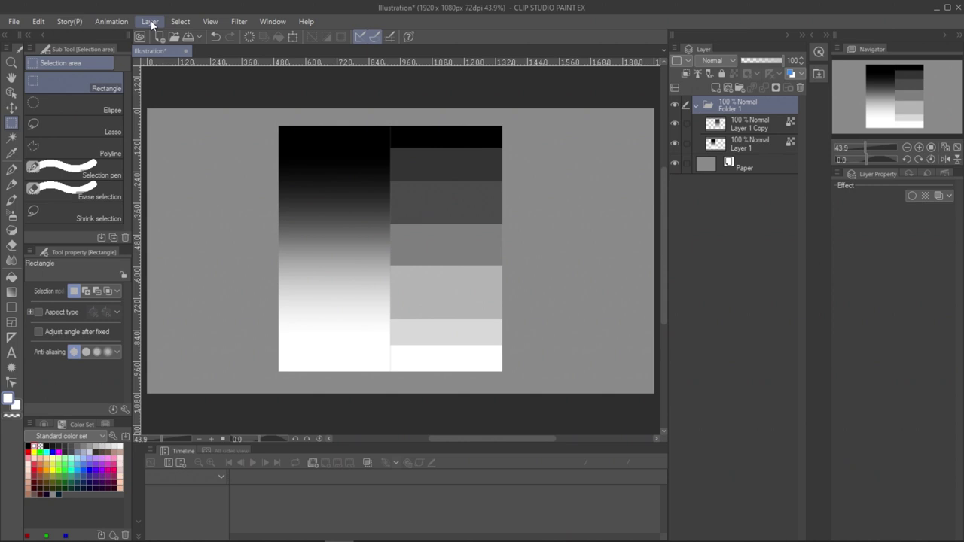
# Add a gradient map correction layer inside Folder 1 and apply the Midday sky gradient.
pyautogui.click(151, 21)
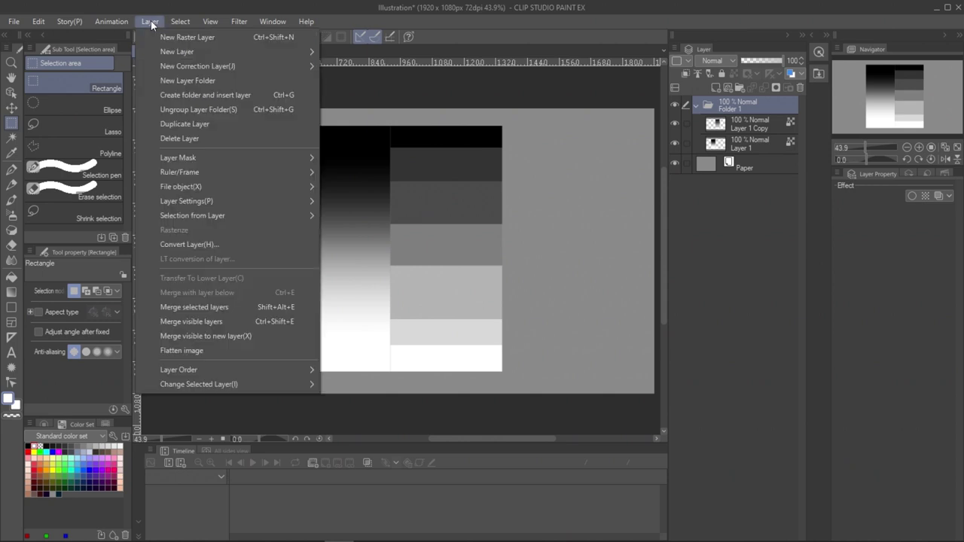
pyautogui.moveTo(171, 66)
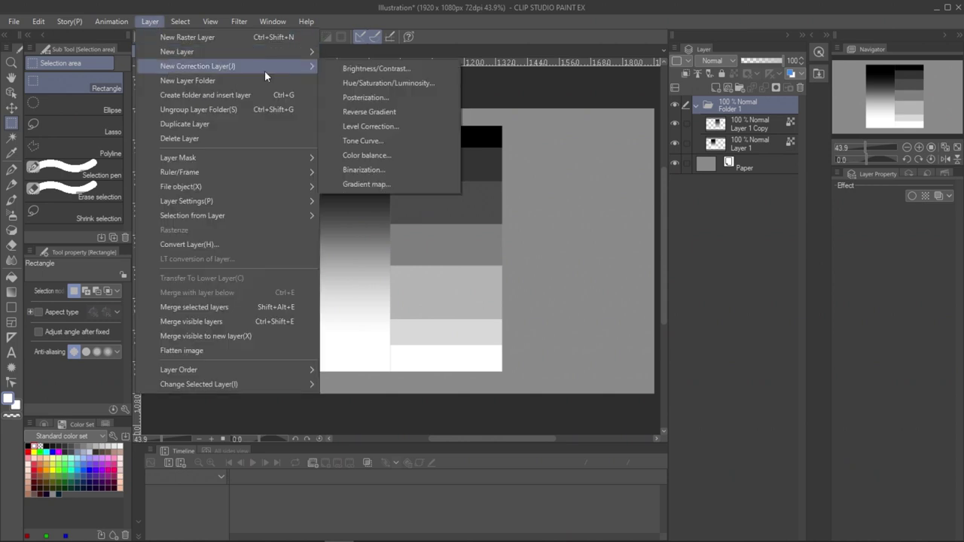
pyautogui.click(367, 184)
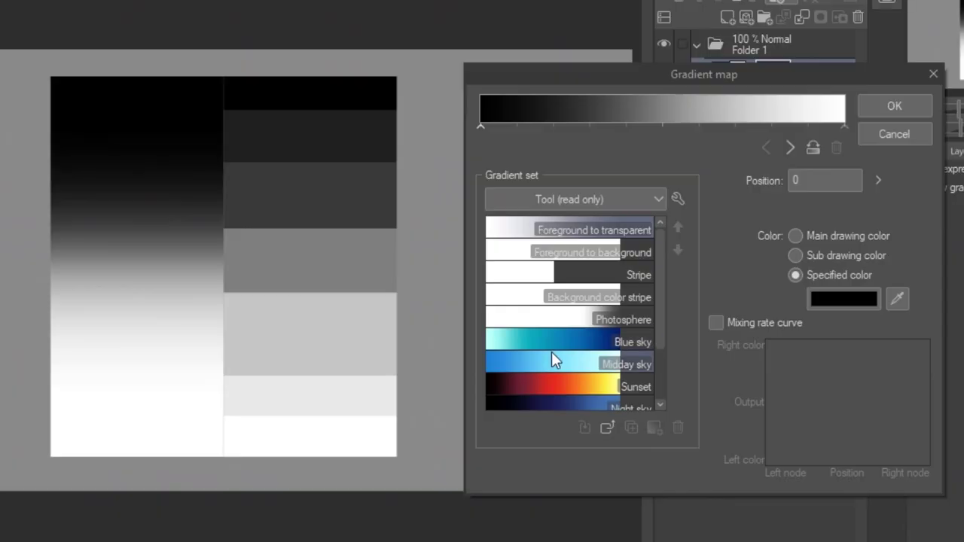
pyautogui.click(554, 354)
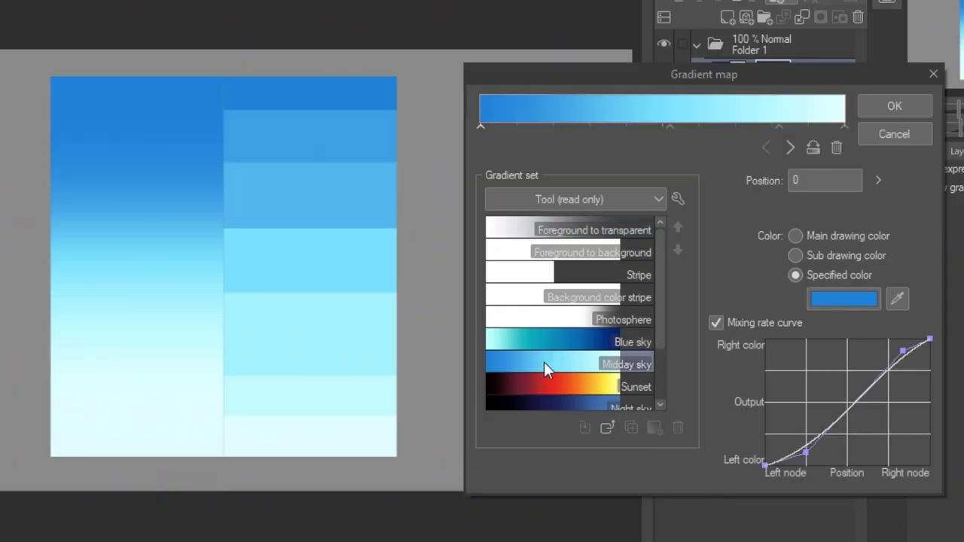
# Load the Foreground to background gradient in the gradient map and set its start node to a specified red, E01D1D.
pyautogui.click(585, 253)
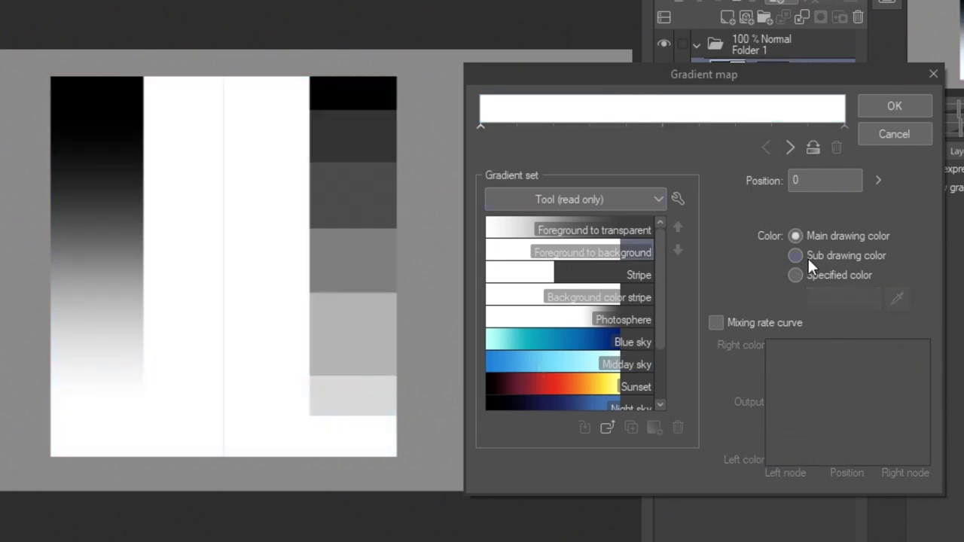
pyautogui.click(796, 275)
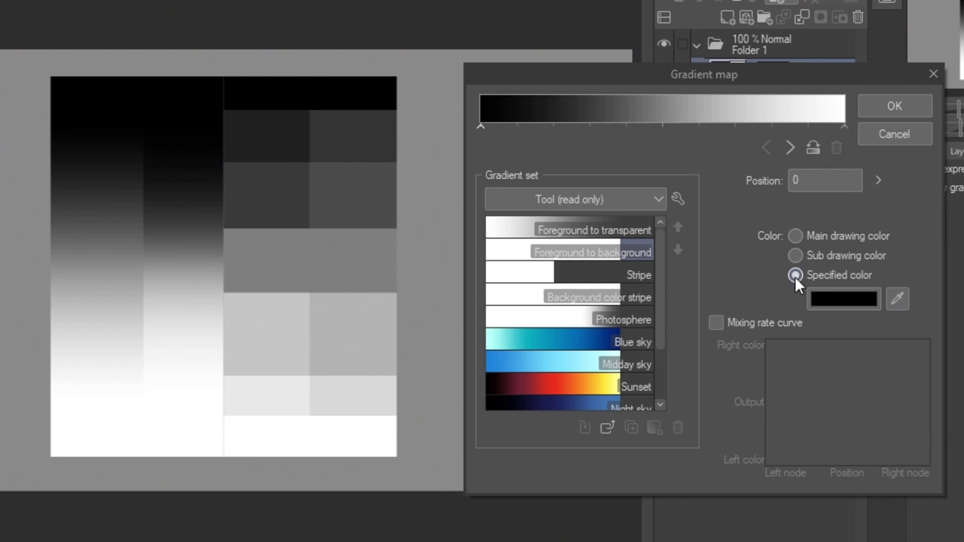
pyautogui.click(842, 299)
pyautogui.click(606, 289)
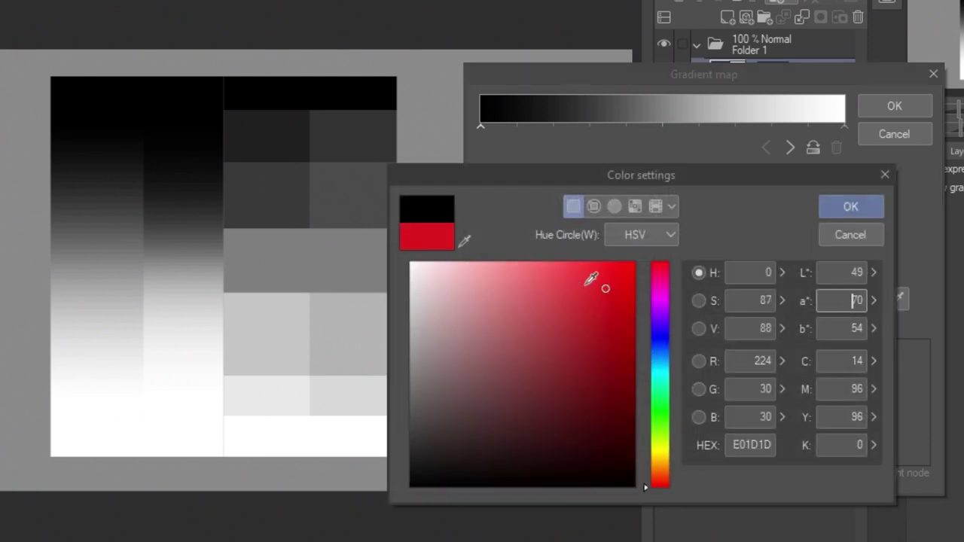
pyautogui.click(850, 207)
# Add a node at position 53 to the red-to-white gradient and colour it a vivid purple.
pyautogui.click(644, 126)
pyautogui.moveTo(644, 126); pyautogui.dragTo(829, 128)
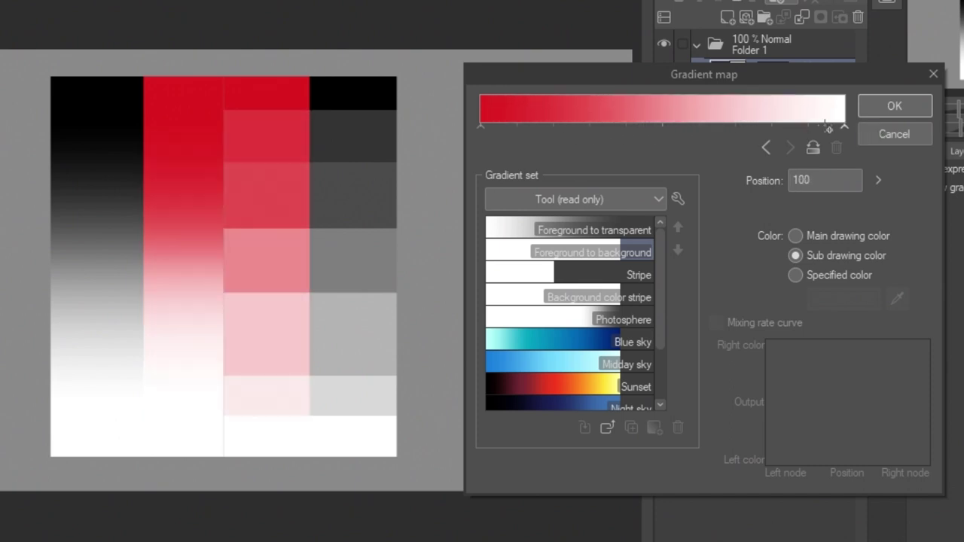
pyautogui.click(672, 128)
pyautogui.click(837, 298)
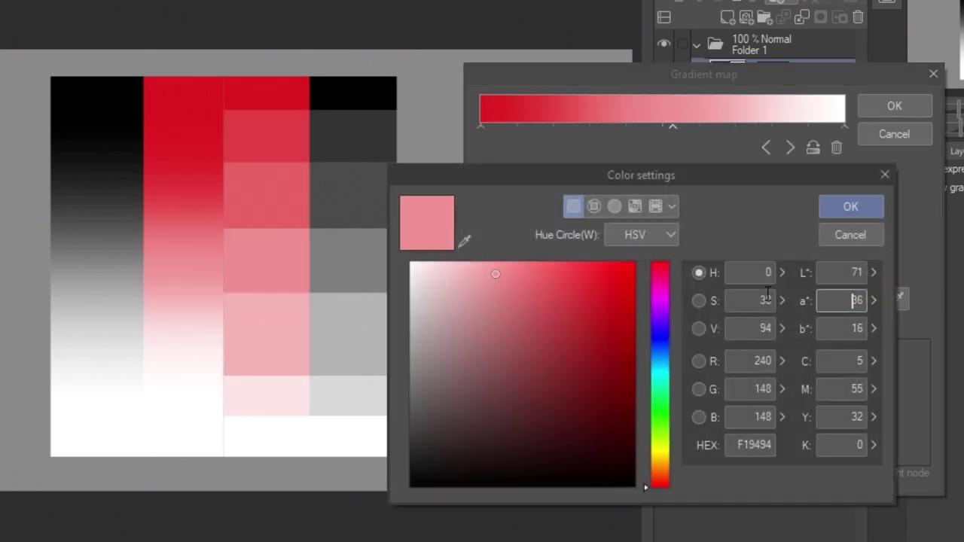
pyautogui.click(660, 327)
pyautogui.click(583, 271)
pyautogui.click(851, 206)
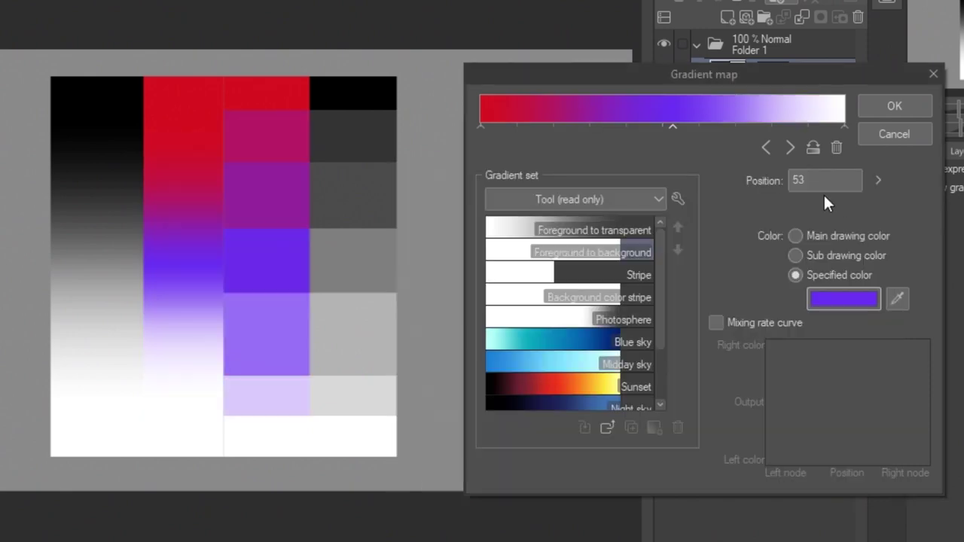
# Remove the gradient's white end node and slide the purple node farther toward the light end.
pyautogui.moveTo(844, 126); pyautogui.dragTo(848, 155)
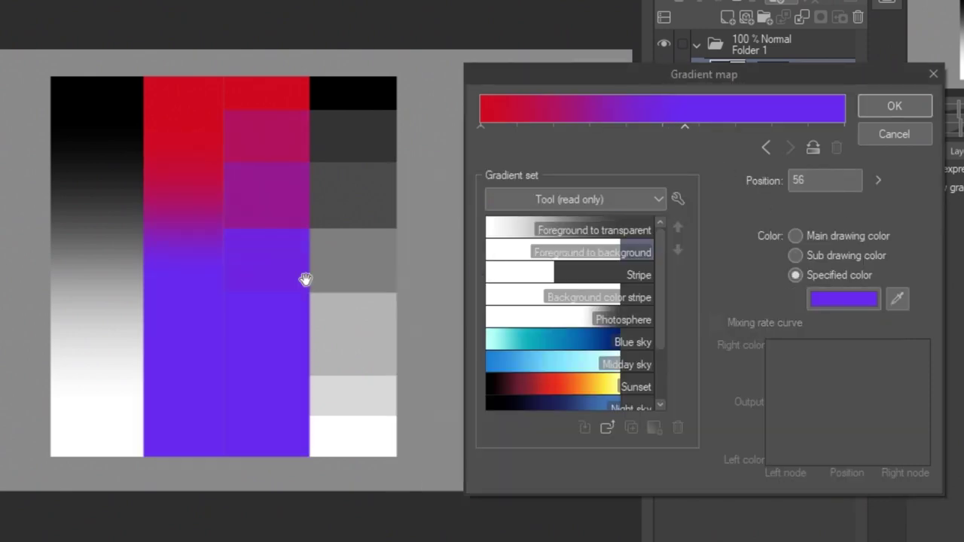
pyautogui.moveTo(682, 122); pyautogui.dragTo(785, 121)
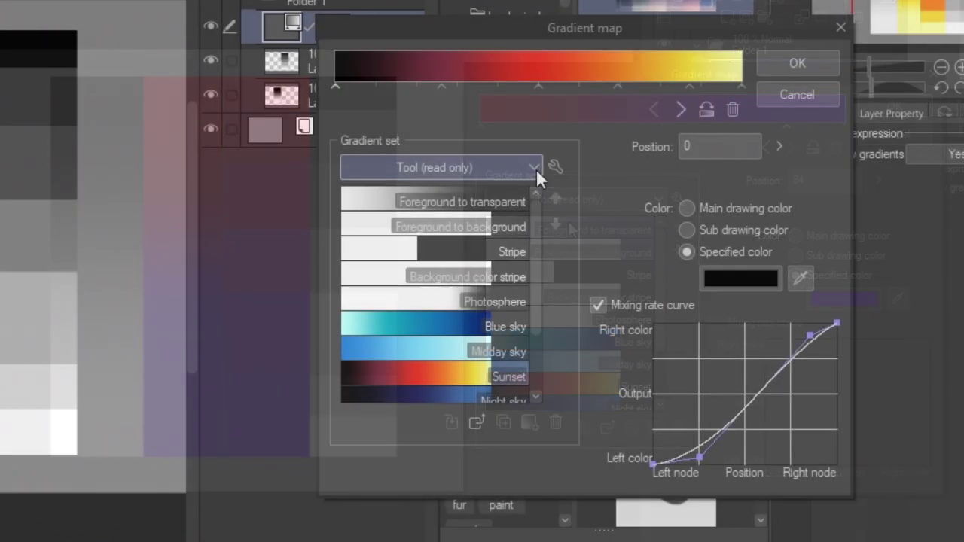
# Switch the gradient map's gradient set from the tool set to Sky.
pyautogui.click(535, 168)
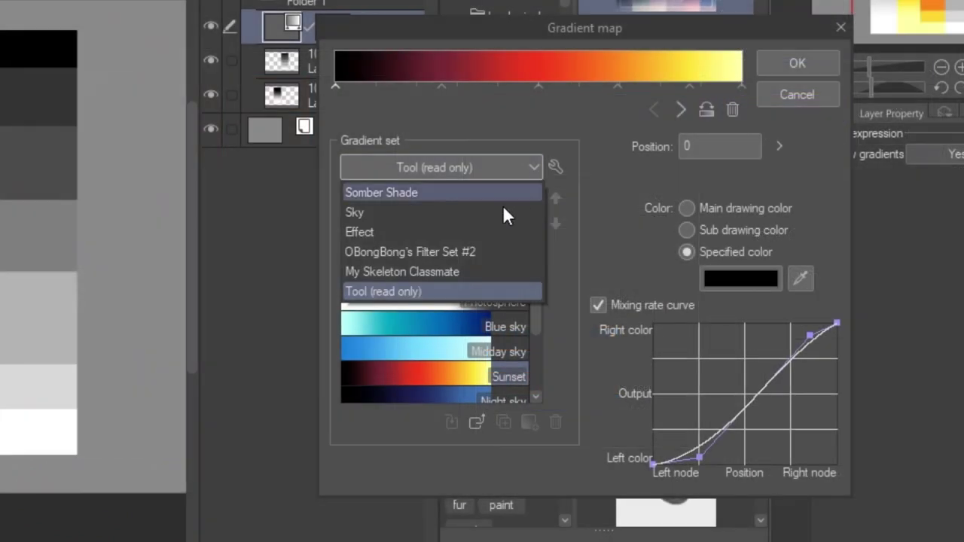
pyautogui.click(430, 212)
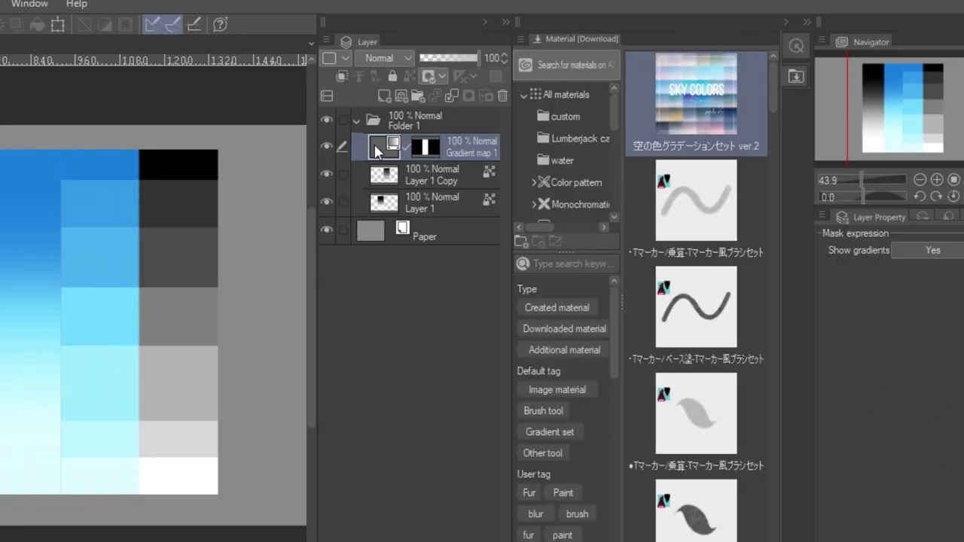
# Reopen Gradient map 1, apply the Sunset gradient and import the material set 空の色グラデーションセット ver.2.
pyautogui.doubleClick(377, 151)
pyautogui.click(538, 445)
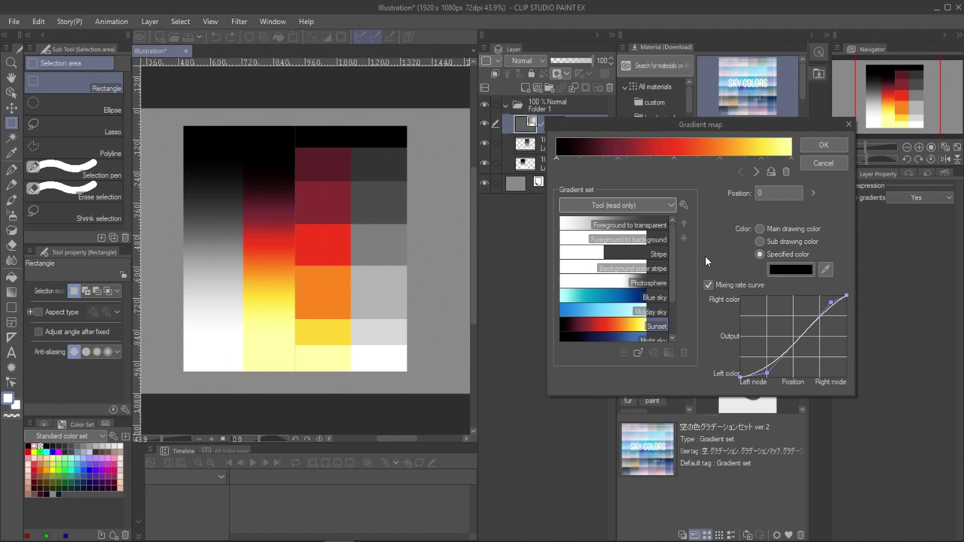
pyautogui.click(683, 205)
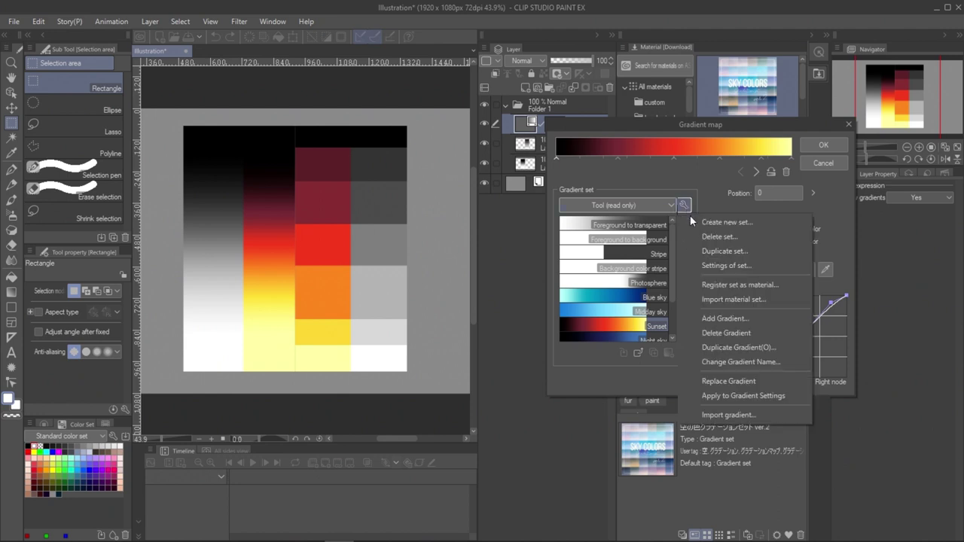
pyautogui.click(716, 298)
pyautogui.click(426, 158)
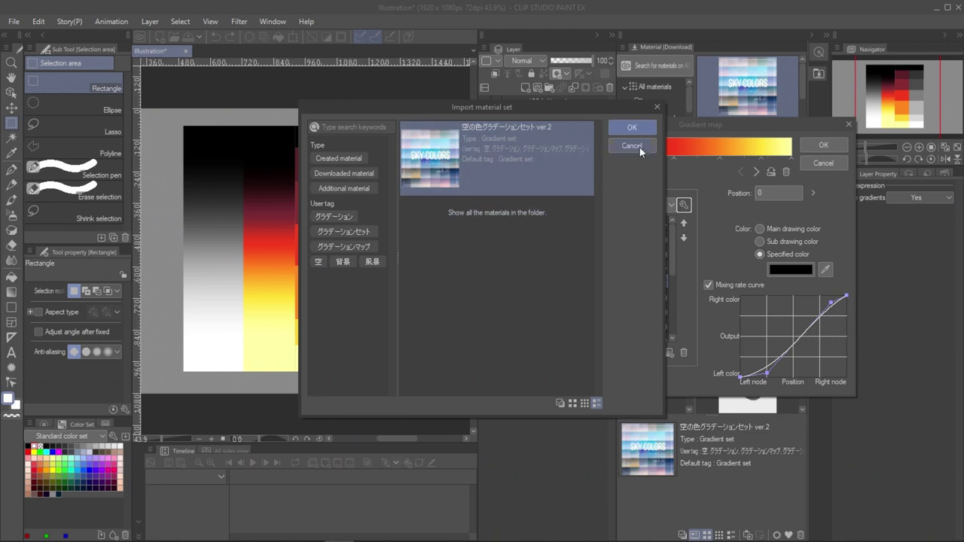
pyautogui.click(637, 127)
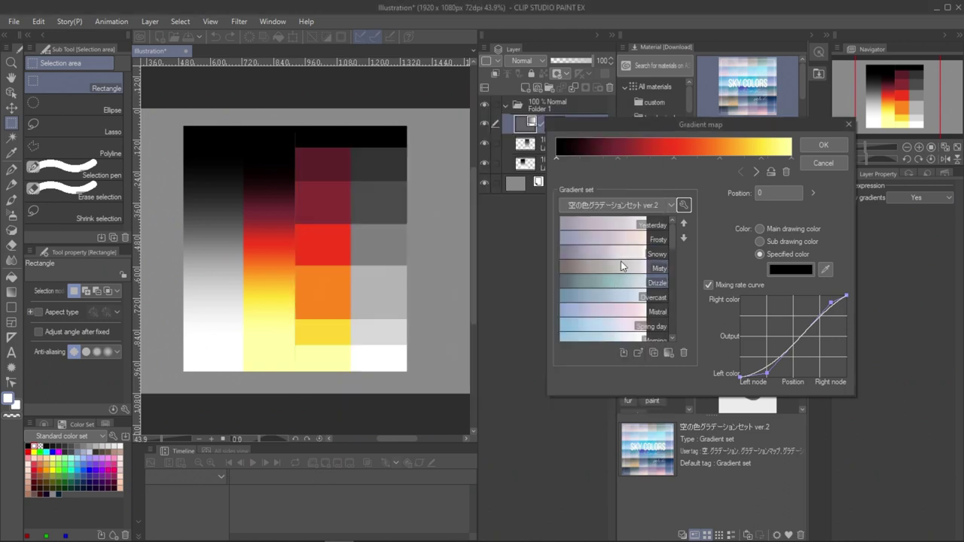
# Try out several gradients from the imported sky set on the gradient map.
pyautogui.click(603, 312)
pyautogui.scroll(-1, 603, 315)
pyautogui.click(603, 315)
pyautogui.scroll(-1, 601, 314)
pyautogui.click(601, 313)
pyautogui.scroll(-1, 599, 314)
pyautogui.click(595, 299)
pyautogui.click(590, 325)
pyautogui.click(590, 312)
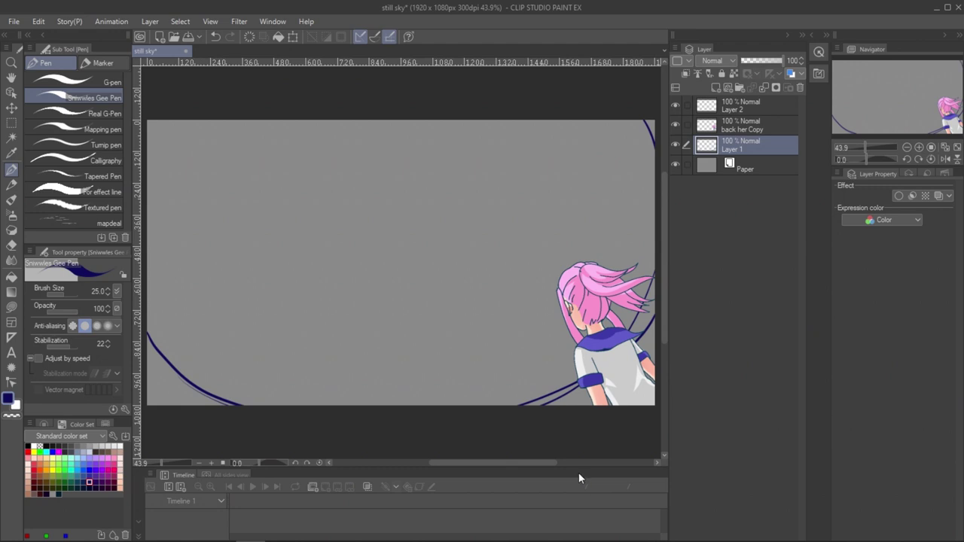
# Draw another guide arc along the lower-left of the sky on Layer 1 and reduce the layer's opacity to 59%.
pyautogui.moveTo(154, 345); pyautogui.dragTo(300, 411)
pyautogui.click(766, 61)
# Add a raster layer above Layer 1 and sketch cloud outlines along the canvas's lower-left corner and lower edge.
pyautogui.click(716, 88)
pyautogui.moveTo(179, 350); pyautogui.dragTo(207, 396)
pyautogui.moveTo(168, 353); pyautogui.dragTo(208, 398)
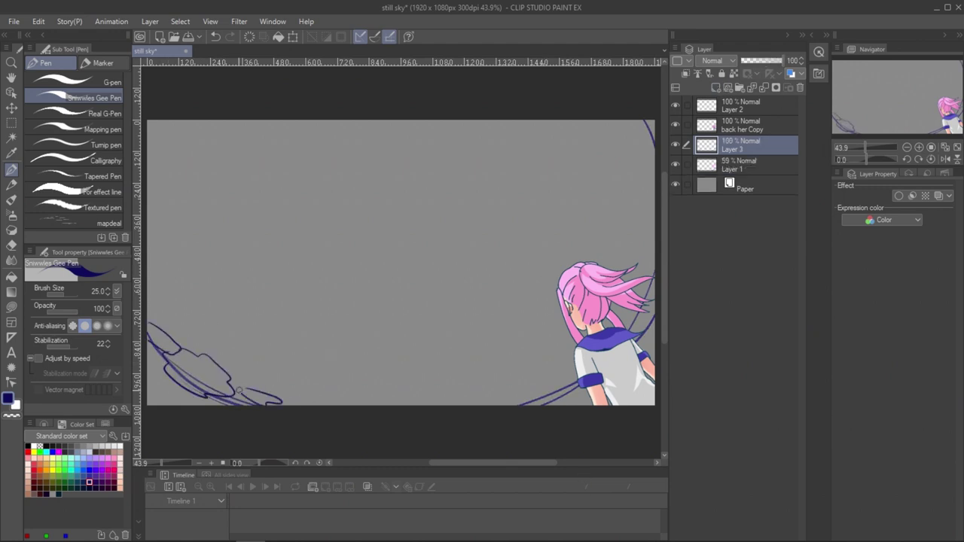
pyautogui.moveTo(226, 354); pyautogui.dragTo(216, 345)
pyautogui.moveTo(456, 403); pyautogui.dragTo(525, 404)
pyautogui.moveTo(634, 311)
pyautogui.mouseDown()
pyautogui.moveTo(622, 331)
pyautogui.moveTo(566, 360)
pyautogui.mouseUp()
pyautogui.moveTo(581, 181)
pyautogui.mouseDown()
pyautogui.moveTo(574, 271)
pyautogui.moveTo(573, 202)
pyautogui.mouseUp()
pyautogui.hotkey('ctrl', 'z')
pyautogui.hotkey('ctrl', 'z')
# Sketch more small cloud outlines beside the lower-left cloud cluster on Layer 3.
pyautogui.moveTo(546, 328); pyautogui.dragTo(637, 284)
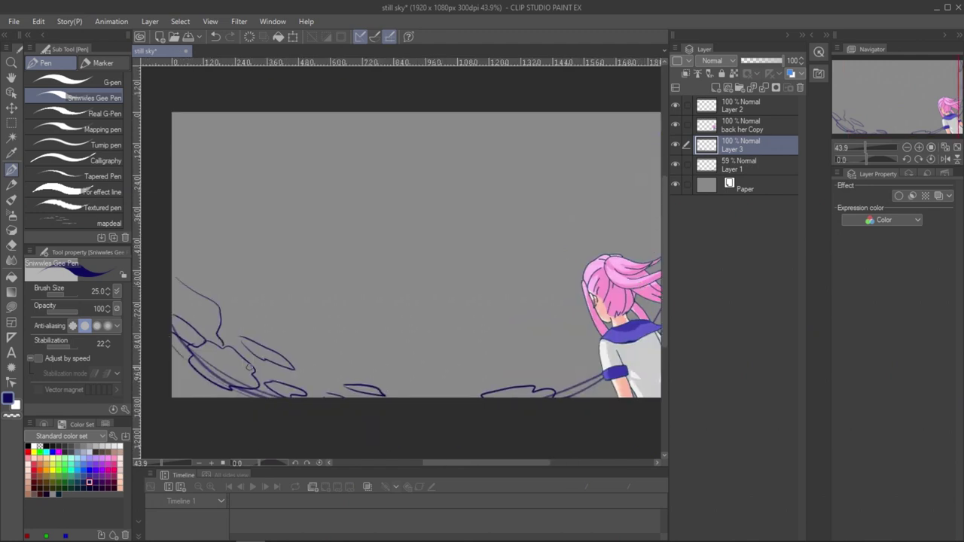
pyautogui.moveTo(257, 369); pyautogui.dragTo(285, 377)
pyautogui.moveTo(297, 348); pyautogui.dragTo(351, 379)
# Sketch long, thin sweeping curves across the sky, bowing downward from the left side up toward the character.
pyautogui.moveTo(891, 99); pyautogui.dragTo(903, 83)
pyautogui.moveTo(160, 271)
pyautogui.mouseDown()
pyautogui.moveTo(338, 400)
pyautogui.moveTo(486, 417)
pyautogui.mouseUp()
pyautogui.moveTo(316, 392); pyautogui.dragTo(600, 219)
pyautogui.moveTo(303, 412); pyautogui.dragTo(558, 380)
pyautogui.moveTo(505, 342); pyautogui.dragTo(623, 264)
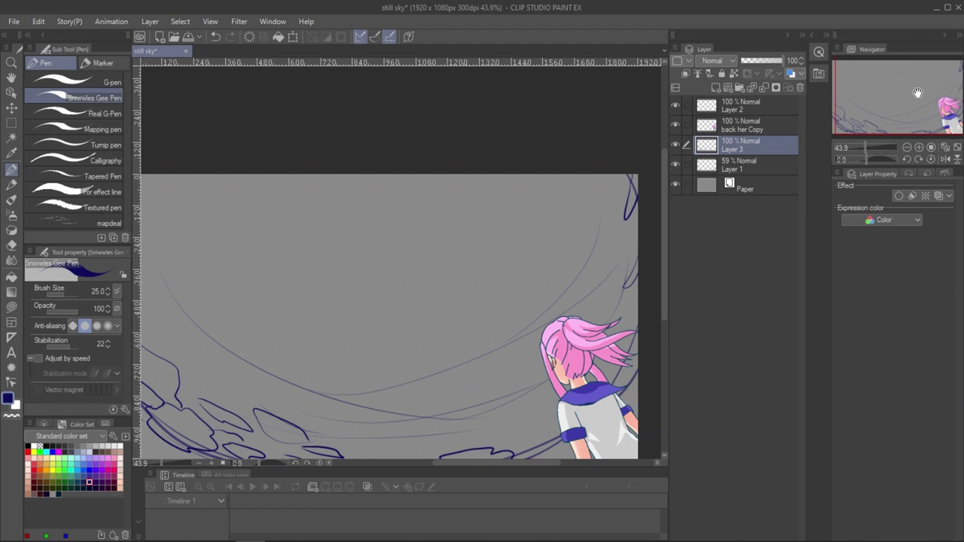
pyautogui.moveTo(917, 92); pyautogui.dragTo(914, 98)
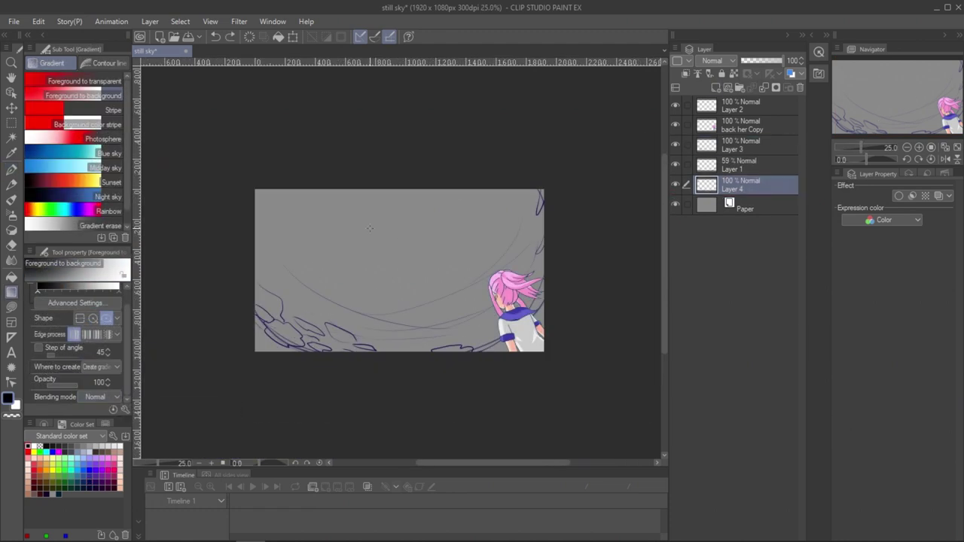
# Create an elliptical foreground-to-background gradient layer above Layer 4, dark at the upper middle and fading to white outward.
pyautogui.moveTo(394, 237); pyautogui.dragTo(537, 326)
pyautogui.moveTo(535, 236); pyautogui.dragTo(535, 371)
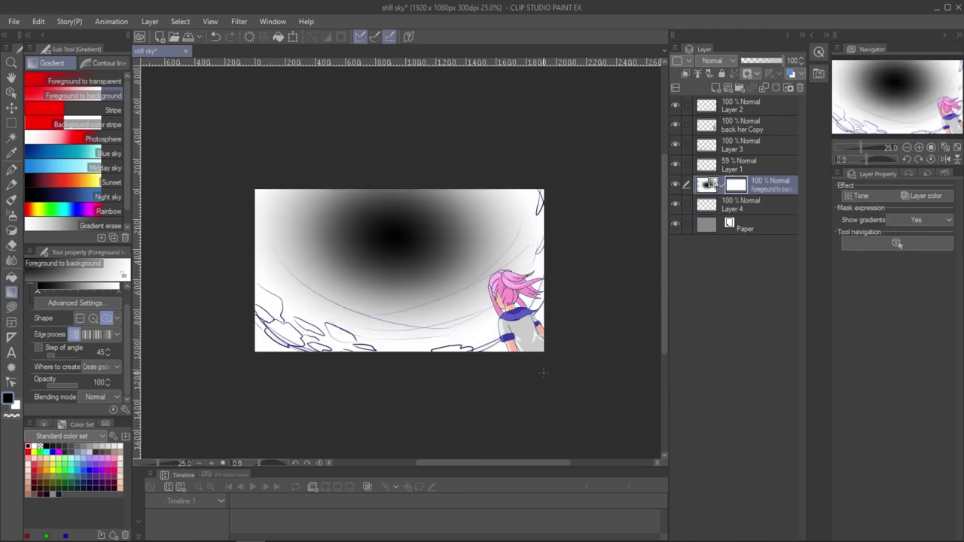
# Add a gradient map correction layer above the elliptical gradient and apply the Blue sky gradient.
pyautogui.click(150, 21)
pyautogui.moveTo(204, 65)
pyautogui.click(396, 156)
pyautogui.click(701, 333)
pyautogui.click(719, 414)
pyautogui.click(703, 427)
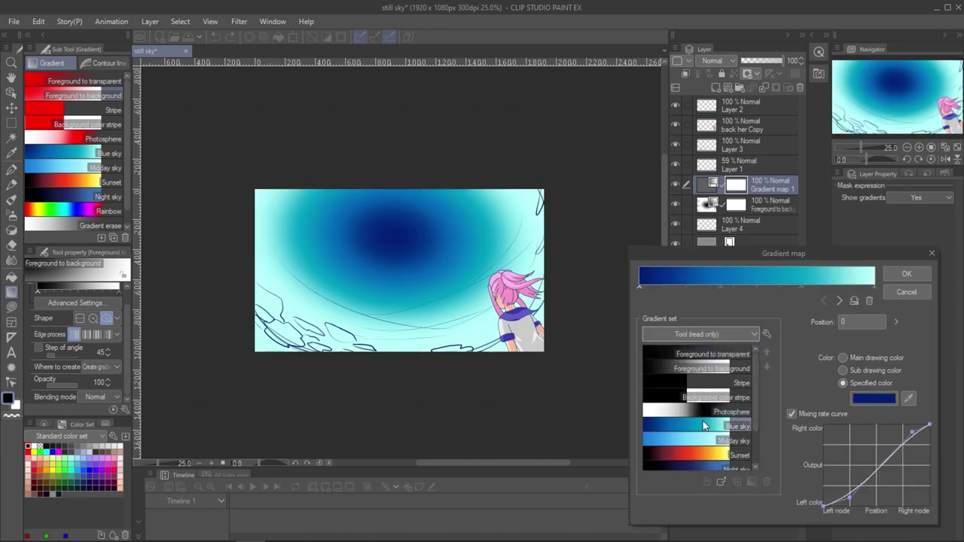
# Reduce the Blue sky gradient to two colours by removing extra nodes, with a light cyan node at position 84.
pyautogui.moveTo(875, 287); pyautogui.dragTo(871, 323)
pyautogui.moveTo(800, 288); pyautogui.dragTo(860, 289)
pyautogui.click(874, 398)
pyautogui.click(581, 256)
pyautogui.click(796, 209)
pyautogui.moveTo(720, 288); pyautogui.dragTo(763, 330)
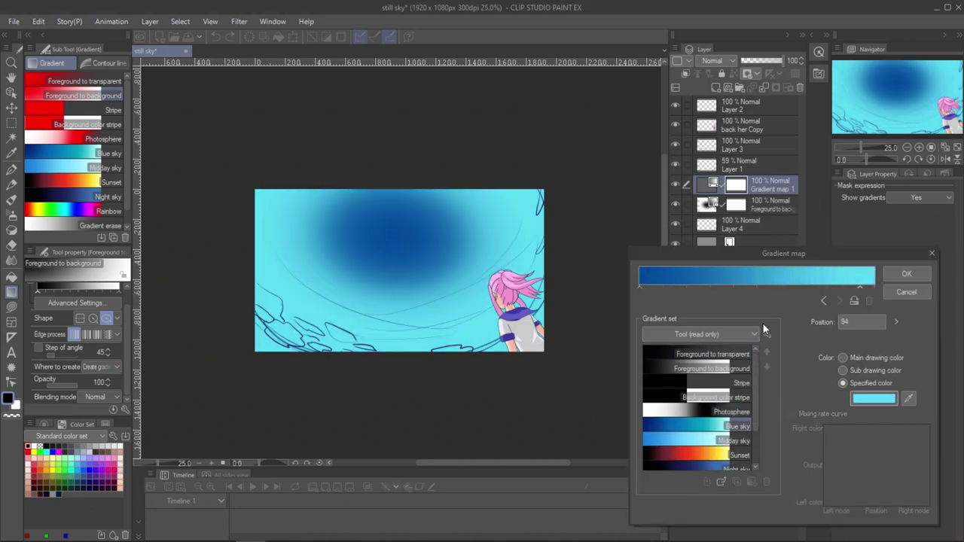
# Move the light node to position 100, recolour it a more saturated cyan and accept the gradient map.
pyautogui.moveTo(861, 287); pyautogui.dragTo(874, 288)
pyautogui.click(640, 288)
pyautogui.moveTo(760, 289); pyautogui.dragTo(768, 321)
pyautogui.click(874, 399)
pyautogui.click(607, 254)
pyautogui.click(795, 209)
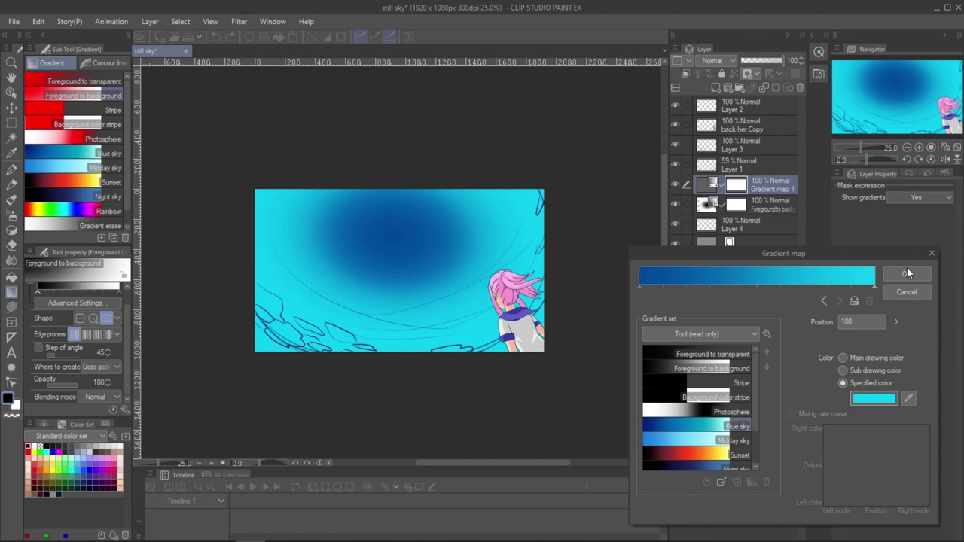
pyautogui.click(907, 274)
# Reposition, stretch and tilt the elliptical gradient so its dark centre sits in the upper sky.
pyautogui.doubleClick(706, 204)
pyautogui.moveTo(420, 250); pyautogui.dragTo(400, 262)
pyautogui.moveTo(361, 354); pyautogui.dragTo(374, 408)
pyautogui.moveTo(433, 266); pyautogui.dragTo(454, 237)
pyautogui.moveTo(396, 379); pyautogui.dragTo(425, 378)
pyautogui.moveTo(400, 231); pyautogui.dragTo(386, 242)
pyautogui.moveTo(411, 388); pyautogui.dragTo(411, 364)
# Toggle Gradient map 1 off and on to compare the sky, and reselect the elliptical gradient layer.
pyautogui.click(676, 184)
pyautogui.click(675, 185)
pyautogui.click(736, 204)
pyautogui.click(764, 225)
pyautogui.click(706, 204)
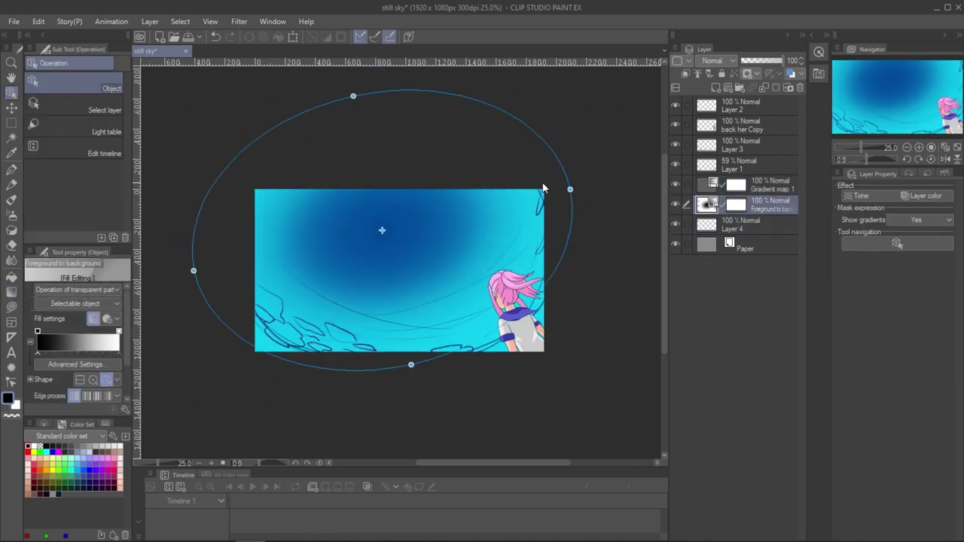
pyautogui.click(366, 303)
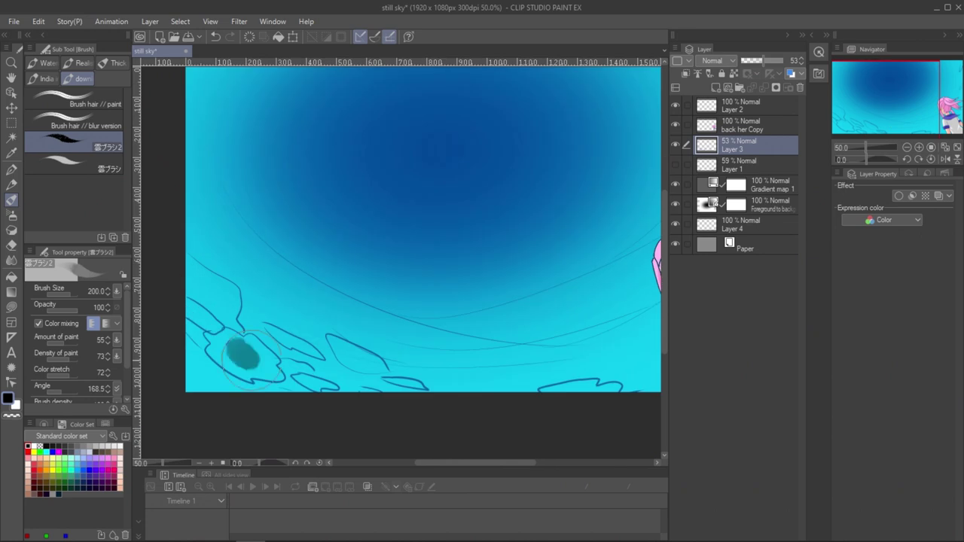
# Paint white clouds over the sketched outlines along the sky's lower-left and right edges on a new layer above the sketch.
pyautogui.moveTo(226, 347)
pyautogui.mouseDown()
pyautogui.moveTo(296, 377)
pyautogui.moveTo(270, 374)
pyautogui.mouseUp()
pyautogui.hotkey('ctrl', 'z')
pyautogui.click(715, 88)
pyautogui.moveTo(268, 330); pyautogui.dragTo(312, 354)
pyautogui.moveTo(297, 379); pyautogui.dragTo(330, 389)
pyautogui.moveTo(386, 385); pyautogui.dragTo(424, 381)
pyautogui.moveTo(316, 332); pyautogui.dragTo(395, 369)
pyautogui.moveTo(191, 277); pyautogui.dragTo(197, 302)
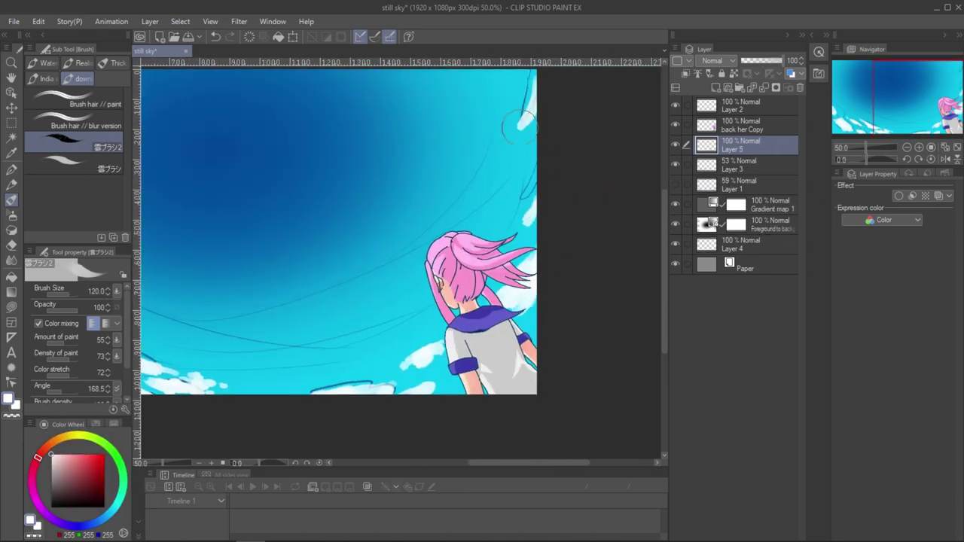
pyautogui.moveTo(530, 159); pyautogui.dragTo(529, 189)
pyautogui.moveTo(301, 241); pyautogui.dragTo(500, 213)
pyautogui.hotkey('ctrl', '-')
# Lower the cloud sketch layer's opacity to 29% and add finer white cloud strokes on the painted cloud layer.
pyautogui.click(742, 165)
pyautogui.moveTo(763, 60); pyautogui.dragTo(754, 60)
pyautogui.click(742, 145)
pyautogui.moveTo(261, 309); pyautogui.dragTo(294, 325)
pyautogui.moveTo(621, 261); pyautogui.dragTo(606, 273)
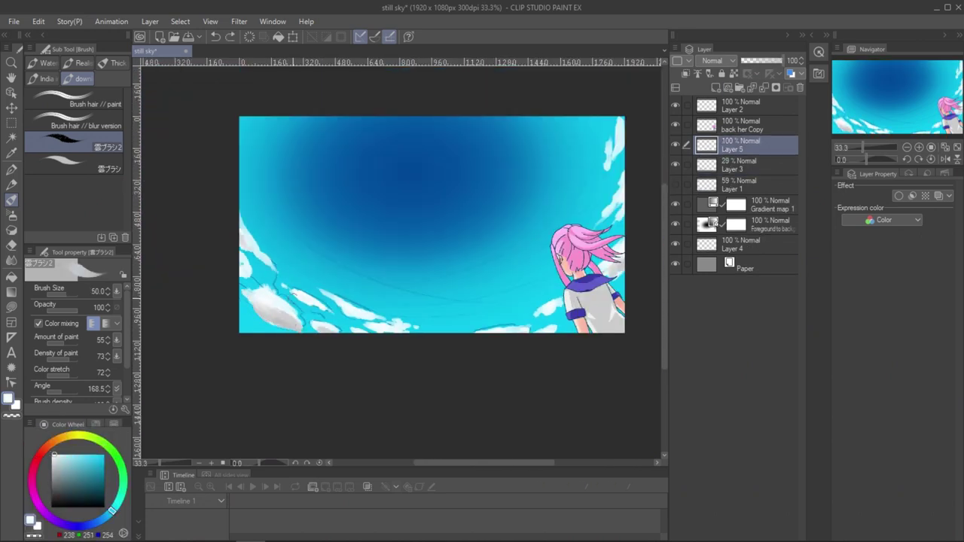
# Paint a faint curved wispy band below the dark sky centre on a new 64% opacity layer and smudge it with Finger tip.
pyautogui.click(742, 165)
pyautogui.click(716, 88)
pyautogui.click(43, 63)
pyautogui.click(101, 116)
pyautogui.moveTo(302, 234); pyautogui.dragTo(497, 279)
pyautogui.click(80, 184)
pyautogui.click(12, 261)
pyautogui.moveTo(782, 60); pyautogui.dragTo(769, 61)
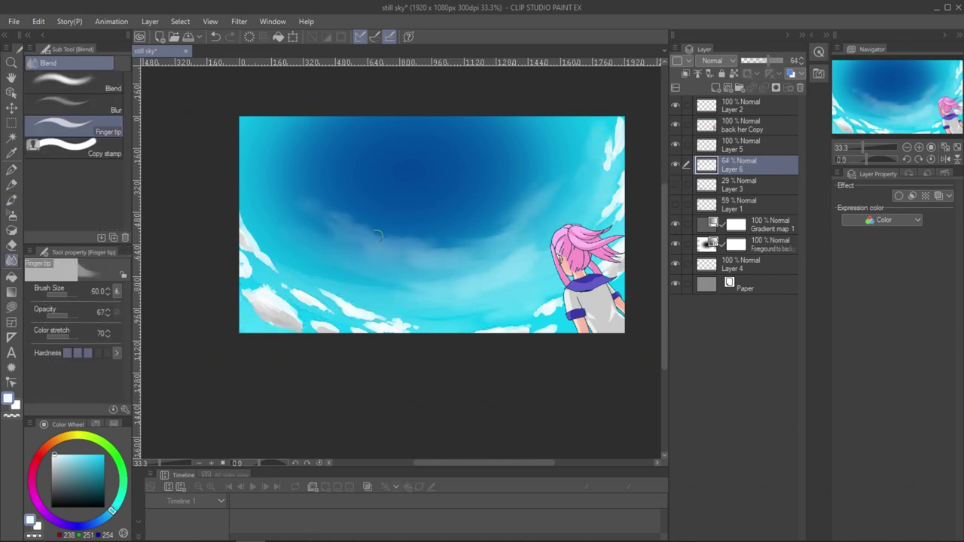
# Erase and blend the wispy band into thinner, softer streaks.
pyautogui.click(11, 246)
pyautogui.click(77, 93)
pyautogui.click(11, 261)
# Add a layer beneath the wispy band and paint fuller clouds along the lower-left and right edges with the custom cloud brushes.
pyautogui.click(742, 184)
pyautogui.click(715, 89)
pyautogui.click(99, 170)
pyautogui.click(79, 79)
pyautogui.click(75, 163)
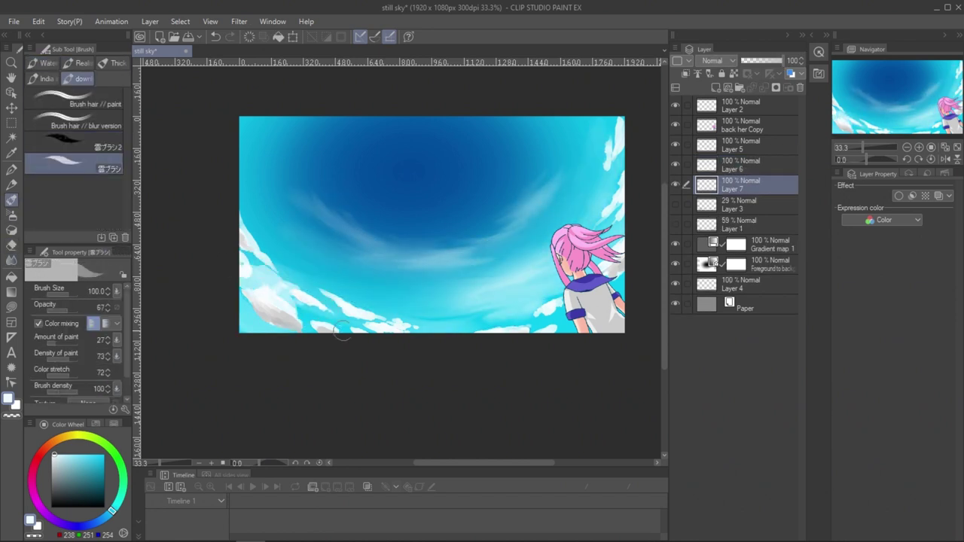
pyautogui.moveTo(256, 276); pyautogui.dragTo(300, 308)
pyautogui.click(76, 142)
pyautogui.moveTo(616, 172); pyautogui.dragTo(595, 199)
pyautogui.moveTo(301, 301); pyautogui.dragTo(407, 328)
pyautogui.moveTo(782, 60)
pyautogui.mouseDown()
pyautogui.moveTo(766, 60)
pyautogui.moveTo(782, 60)
pyautogui.mouseUp()
# Group the cloud layers in a folder, move Layer 7 above Layer 6 and build up the lower-left clouds with sampled colours.
pyautogui.click(751, 200)
pyautogui.click(740, 88)
pyautogui.click(11, 200)
pyautogui.moveTo(260, 286); pyautogui.dragTo(295, 301)
pyautogui.moveTo(749, 204); pyautogui.dragTo(749, 176)
pyautogui.moveTo(256, 280); pyautogui.dragTo(295, 302)
pyautogui.keyDown('alt'); pyautogui.click(328, 308); pyautogui.keyUp('alt')
pyautogui.moveTo(361, 320)
pyautogui.mouseDown()
pyautogui.moveTo(332, 303)
pyautogui.moveTo(391, 316)
pyautogui.mouseUp()
# Paint small floating clouds and refine the light and grey areas of the large clouds on Layers 7 and 5.
pyautogui.click(751, 163)
pyautogui.click(751, 184)
pyautogui.moveTo(260, 188); pyautogui.dragTo(283, 245)
pyautogui.moveTo(233, 162); pyautogui.dragTo(239, 146)
pyautogui.hotkey('ctrl', 'z')
pyautogui.moveTo(426, 285); pyautogui.dragTo(443, 284)
pyautogui.keyDown('alt'); pyautogui.click(284, 321); pyautogui.keyUp('alt')
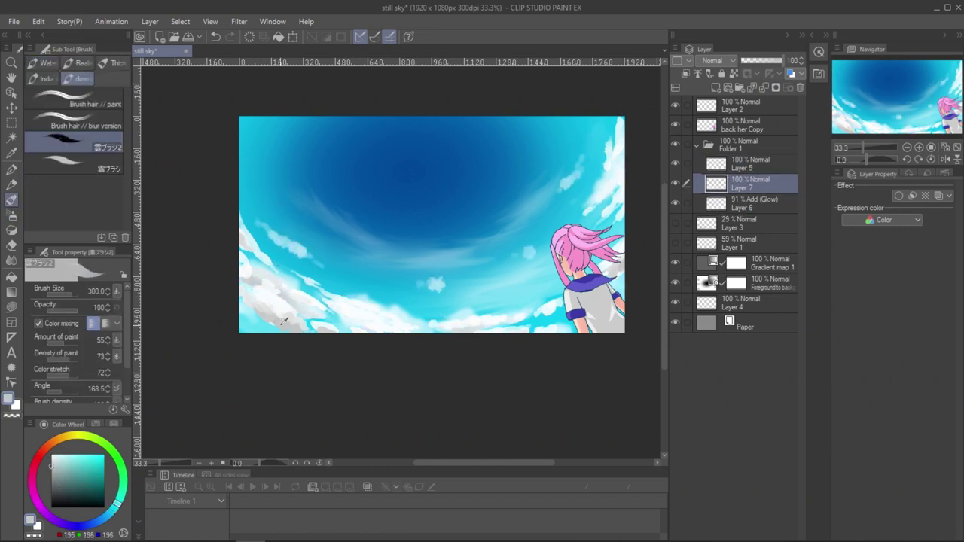
pyautogui.click(751, 163)
pyautogui.moveTo(332, 307); pyautogui.dragTo(373, 326)
pyautogui.moveTo(619, 174); pyautogui.dragTo(603, 214)
pyautogui.moveTo(381, 322); pyautogui.dragTo(408, 329)
# Add a gradient map correction layer to the cloud folder and apply the Midday sky gradient.
pyautogui.click(741, 145)
pyautogui.click(150, 22)
pyautogui.moveTo(286, 66)
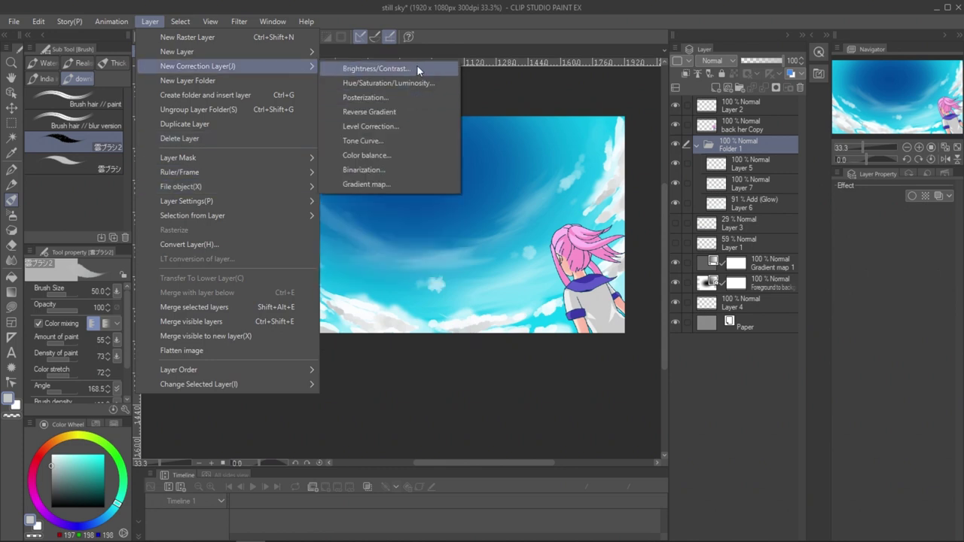
pyautogui.click(366, 184)
pyautogui.click(708, 441)
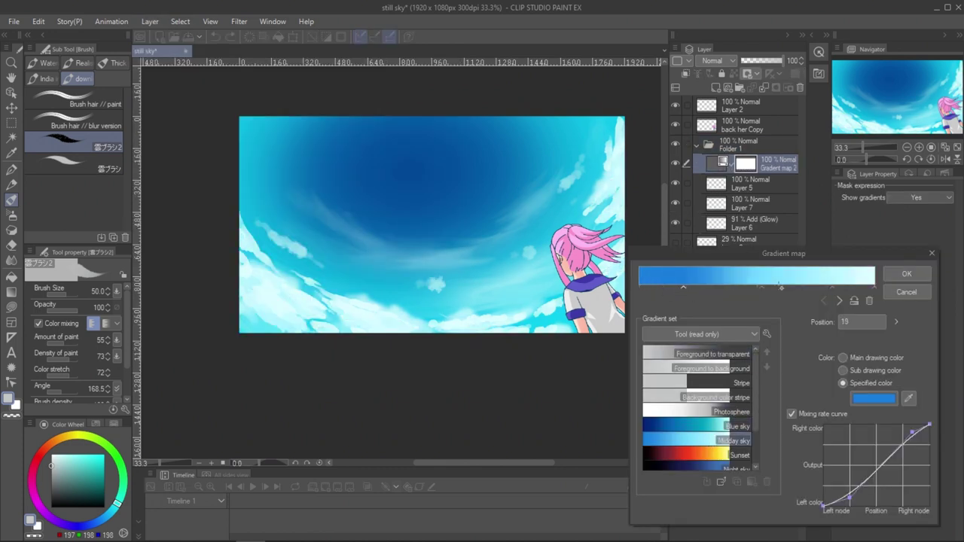
# Rearrange the Midday sky gradient's nodes, moving the blue node near the light end.
pyautogui.moveTo(761, 287); pyautogui.dragTo(746, 287)
pyautogui.moveTo(832, 287); pyautogui.dragTo(775, 287)
pyautogui.moveTo(684, 287); pyautogui.dragTo(860, 287)
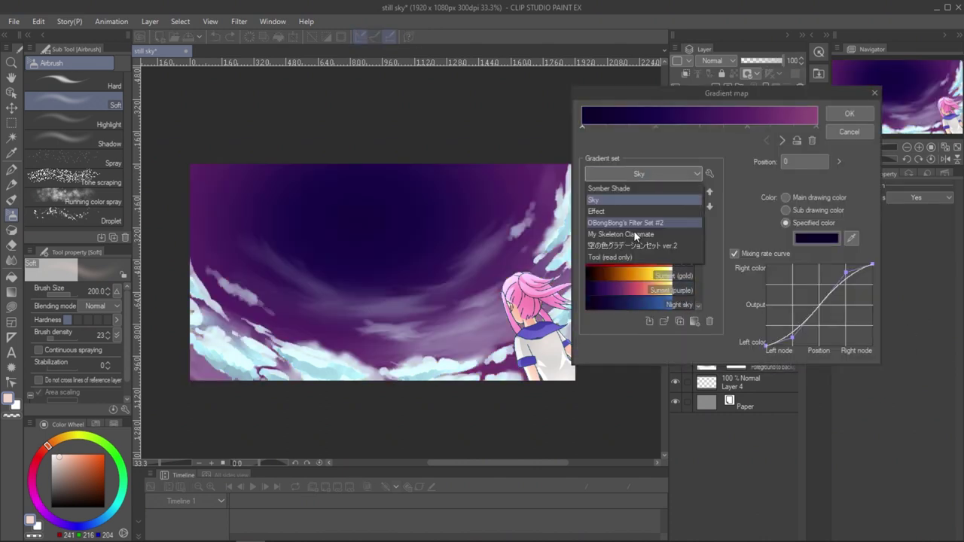
# Choose a different gradient set, and reverse the purple-to-cream gradient of the active gradient map above the cloud folder.
pyautogui.click(634, 230)
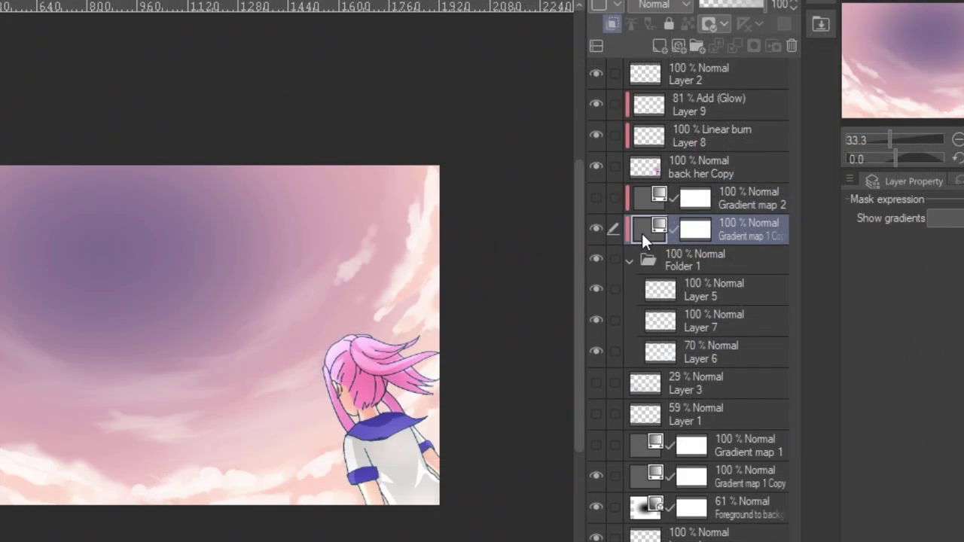
pyautogui.doubleClick(642, 234)
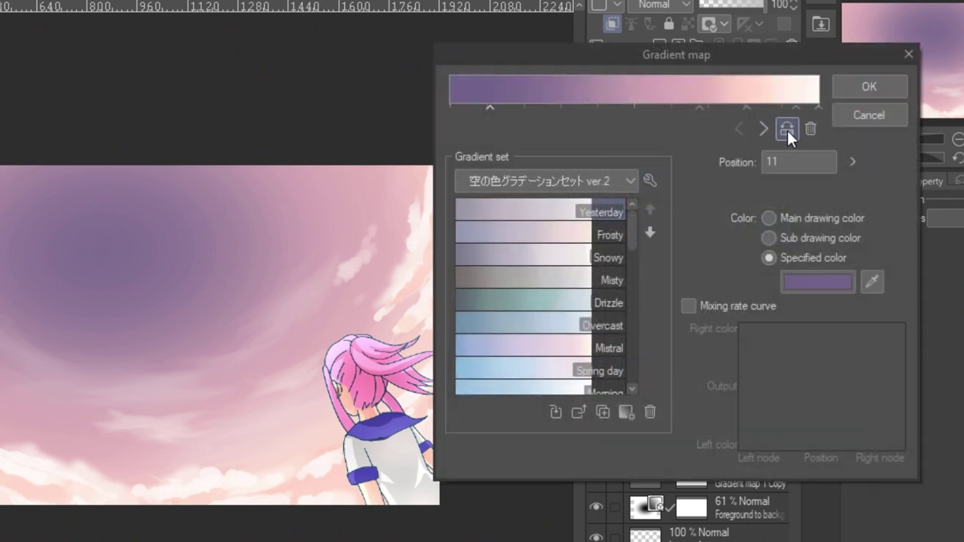
pyautogui.click(787, 130)
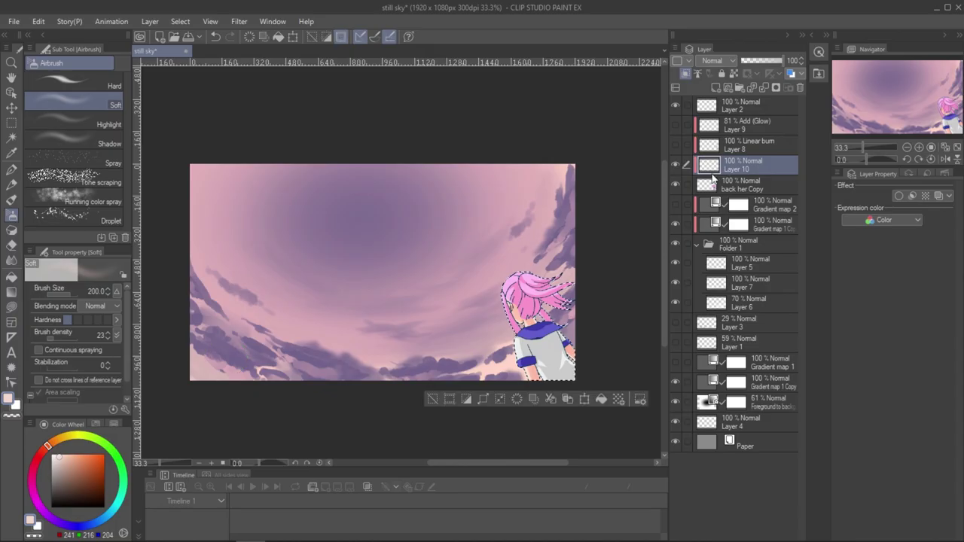
# Shrink the character-shaped selection, fill it with a dark greyish brown on Layer 10 and deselect.
pyautogui.click(210, 21)
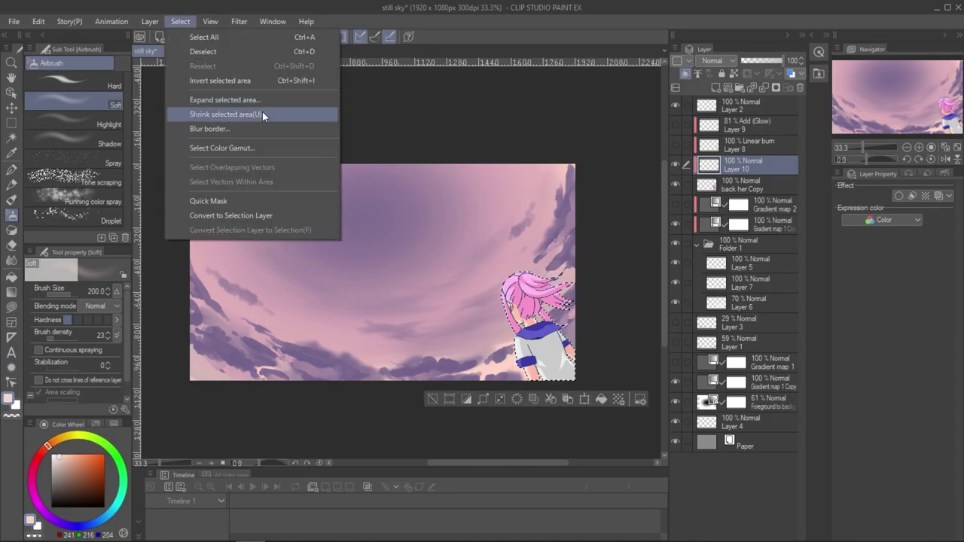
pyautogui.click(263, 114)
pyautogui.click(556, 232)
pyautogui.click(64, 483)
pyautogui.click(601, 399)
pyautogui.hotkey('ctrl', 'd')
# Set the character's shadow layer to Multiply at 63% opacity.
pyautogui.click(717, 61)
pyautogui.click(715, 97)
pyautogui.moveTo(780, 62); pyautogui.dragTo(768, 65)
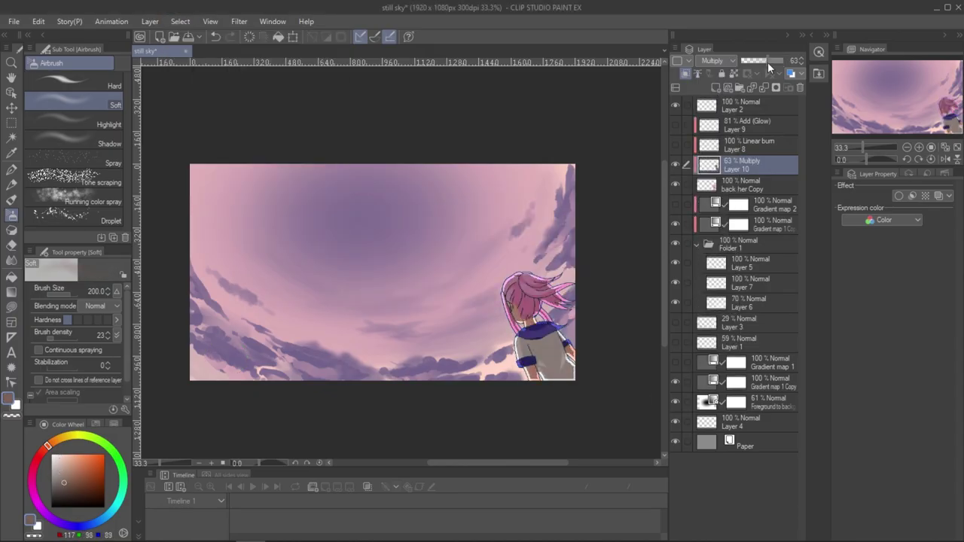
# Undo the last change and choose the Transparent watercolor brush for the character's shading.
pyautogui.scroll(1, 472, 357)
pyautogui.click(13, 199)
pyautogui.hotkey('ctrl', 'z')
pyautogui.click(50, 64)
pyautogui.click(84, 111)
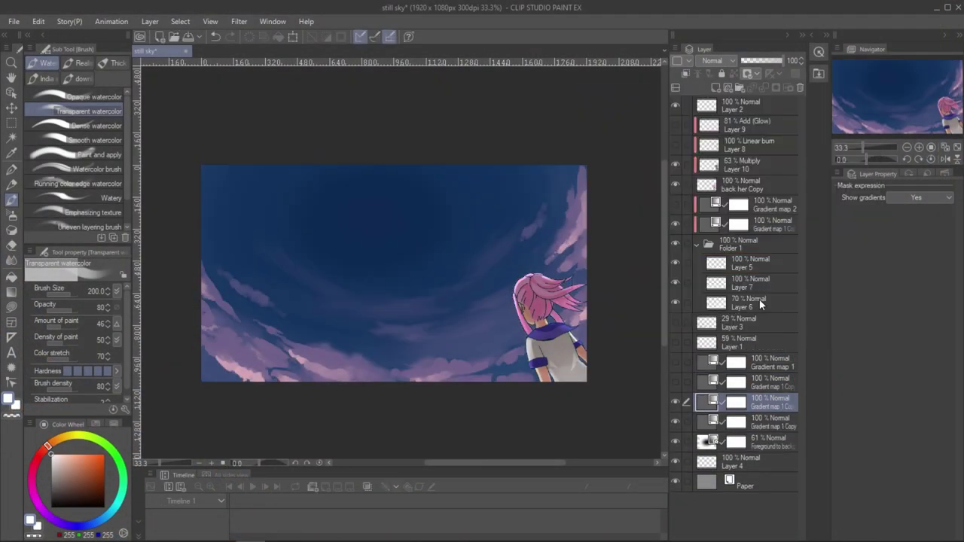
pyautogui.doubleClick(759, 300)
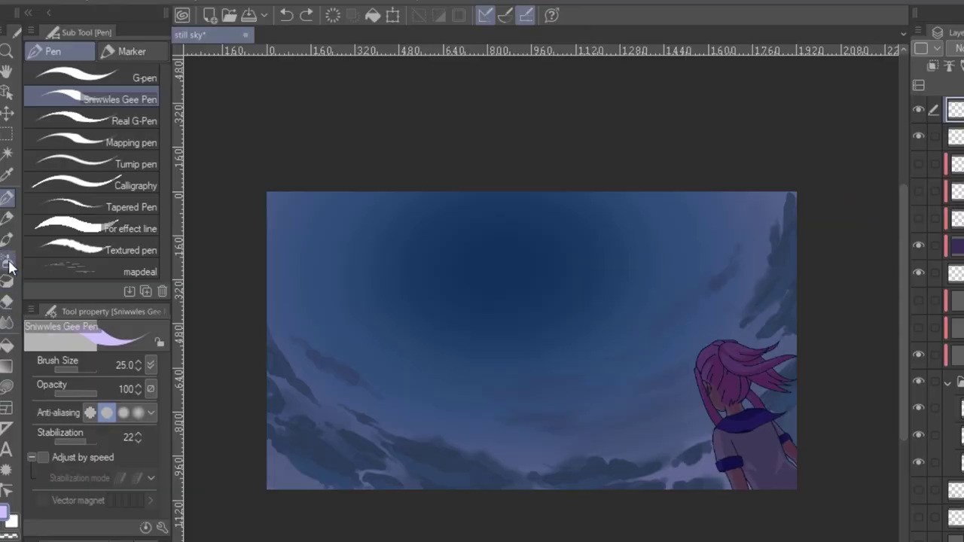
# Scatter stars across the night sky with the Spray airbrush at brush size 600 and particle size 8.7.
pyautogui.click(12, 214)
pyautogui.click(110, 164)
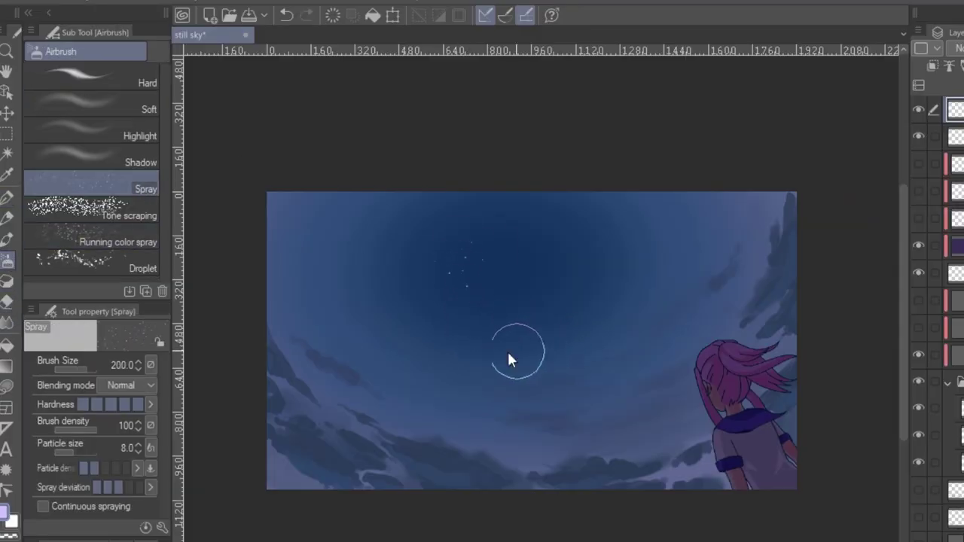
pyautogui.press(']')
pyautogui.press(']')
pyautogui.press(']')
pyautogui.press(']')
pyautogui.press(']')
pyautogui.moveTo(556, 356)
pyautogui.mouseDown()
pyautogui.moveTo(626, 371)
pyautogui.moveTo(515, 427)
pyautogui.moveTo(404, 382)
pyautogui.moveTo(363, 250)
pyautogui.moveTo(597, 225)
pyautogui.moveTo(670, 239)
pyautogui.moveTo(669, 280)
pyautogui.moveTo(496, 311)
pyautogui.moveTo(593, 193)
pyautogui.moveTo(633, 356)
pyautogui.moveTo(553, 371)
pyautogui.moveTo(534, 297)
pyautogui.moveTo(608, 289)
pyautogui.mouseUp()
pyautogui.click(74, 453)
pyautogui.moveTo(371, 273)
pyautogui.mouseDown()
pyautogui.moveTo(574, 365)
pyautogui.moveTo(733, 251)
pyautogui.mouseUp()
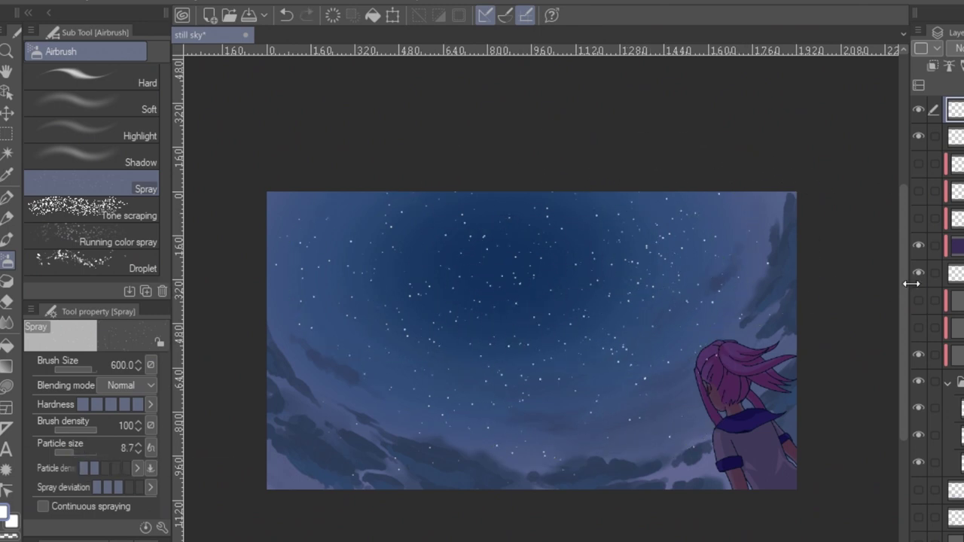
# Duplicate the star layer and apply a Gaussian blur of strength 9.71 to the copy.
pyautogui.rightClick(760, 476)
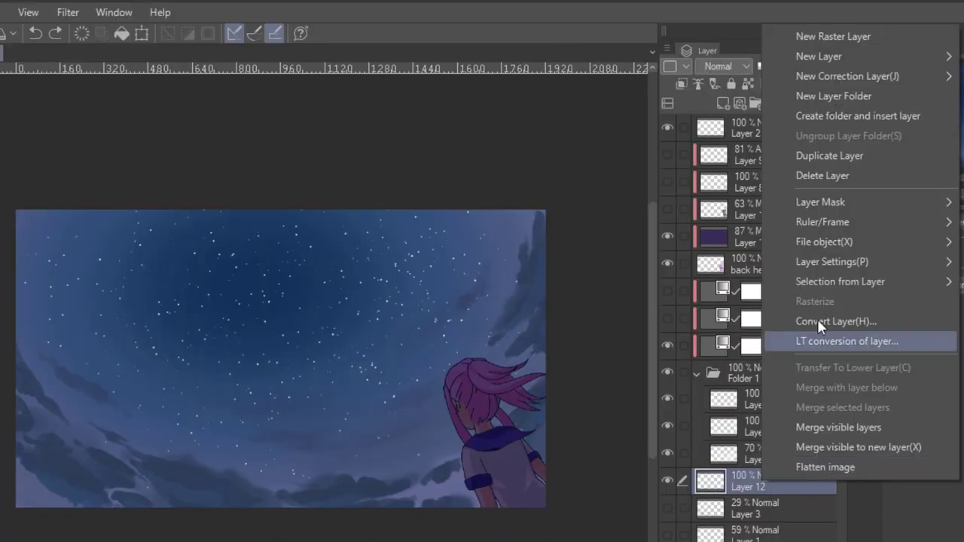
pyautogui.click(850, 157)
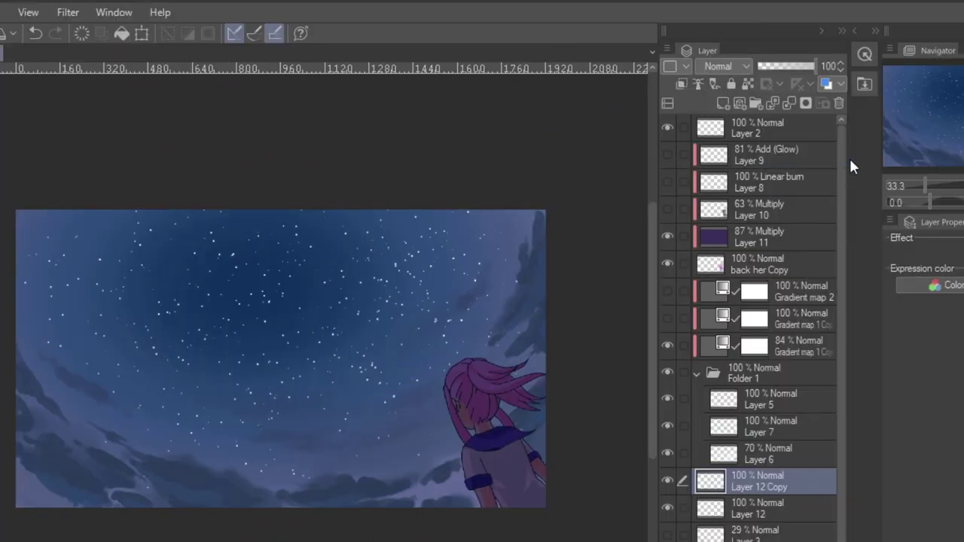
pyautogui.click(66, 13)
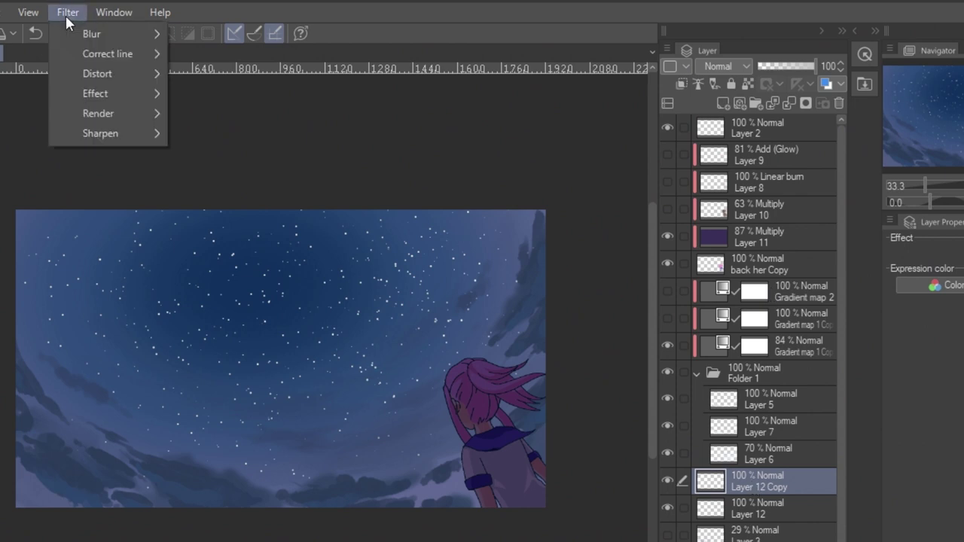
pyautogui.moveTo(82, 32)
pyautogui.click(258, 80)
pyautogui.moveTo(449, 360); pyautogui.dragTo(457, 363)
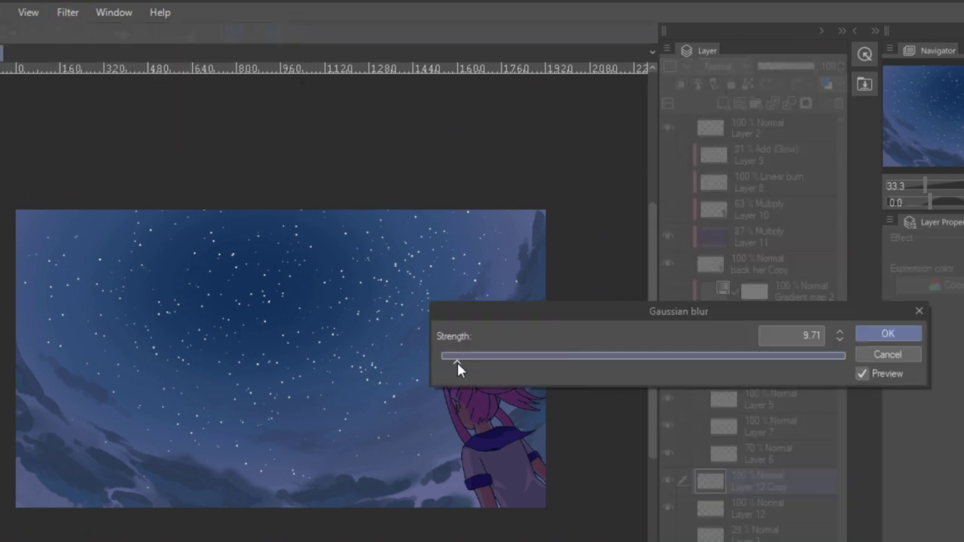
pyautogui.click(886, 333)
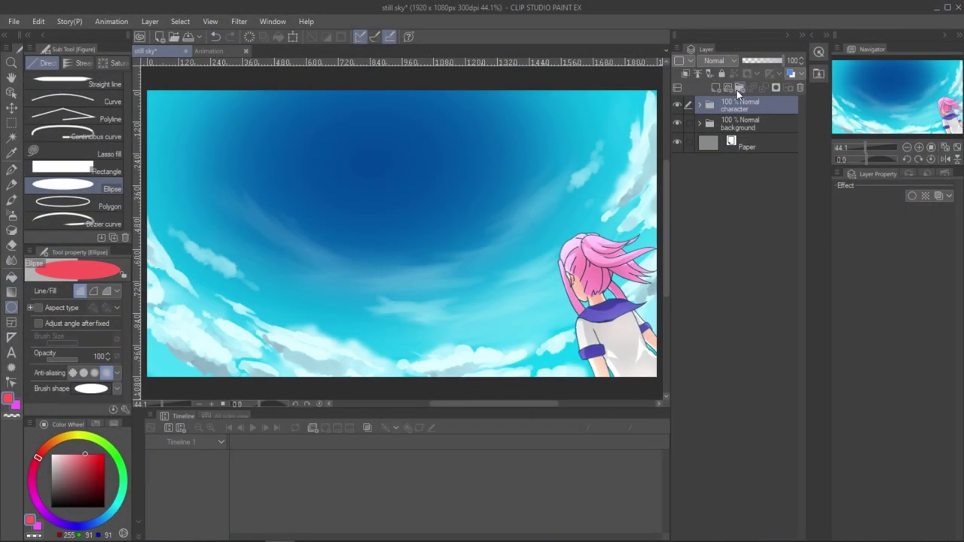
# Draw a filled red circle as a sun in the upper sky on a new layer and duplicate that layer.
pyautogui.click(715, 89)
pyautogui.moveTo(348, 120)
pyautogui.mouseDown()
pyautogui.moveTo(392, 163)
pyautogui.moveTo(404, 128)
pyautogui.mouseUp()
pyautogui.press('k')
pyautogui.hotkey('ctrl', 'c')
pyautogui.hotkey('ctrl', 'v')
# Apply a Gaussian blur to the copied sun layer.
pyautogui.click(240, 22)
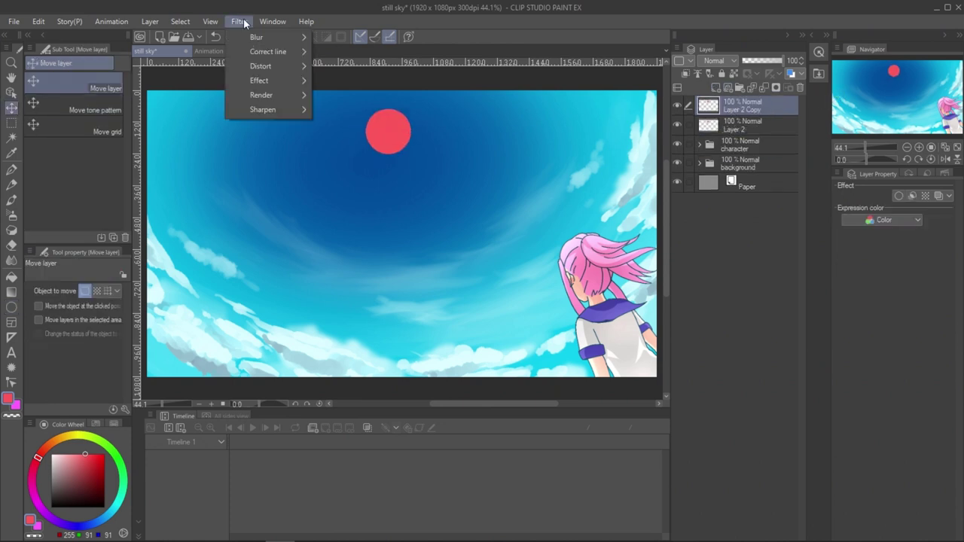
pyautogui.moveTo(261, 36)
pyautogui.click(339, 65)
pyautogui.click(553, 276)
pyautogui.click(835, 255)
# Set the blend mode of both the blurred copy and the original sun layer to Add (Glow).
pyautogui.click(720, 61)
pyautogui.click(717, 200)
pyautogui.click(734, 126)
pyautogui.click(721, 61)
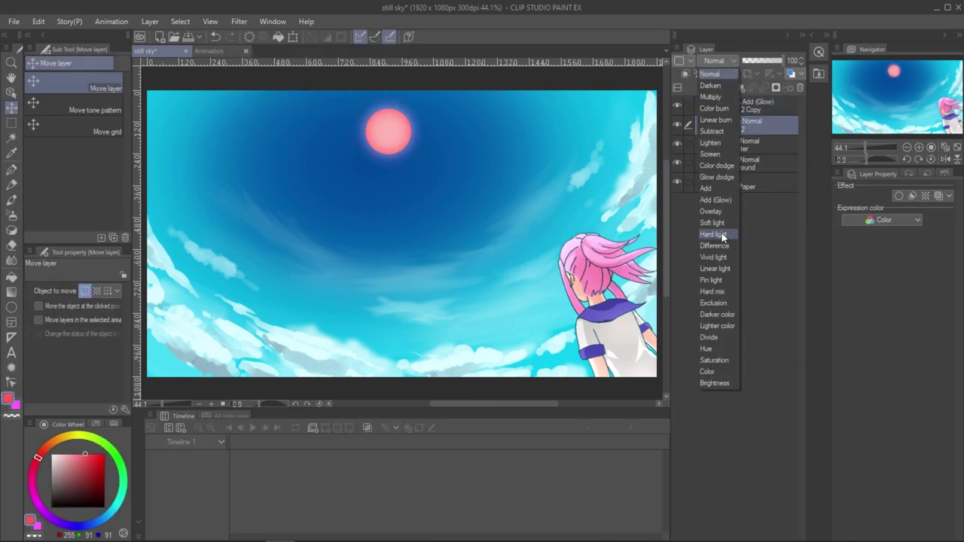
pyautogui.click(713, 200)
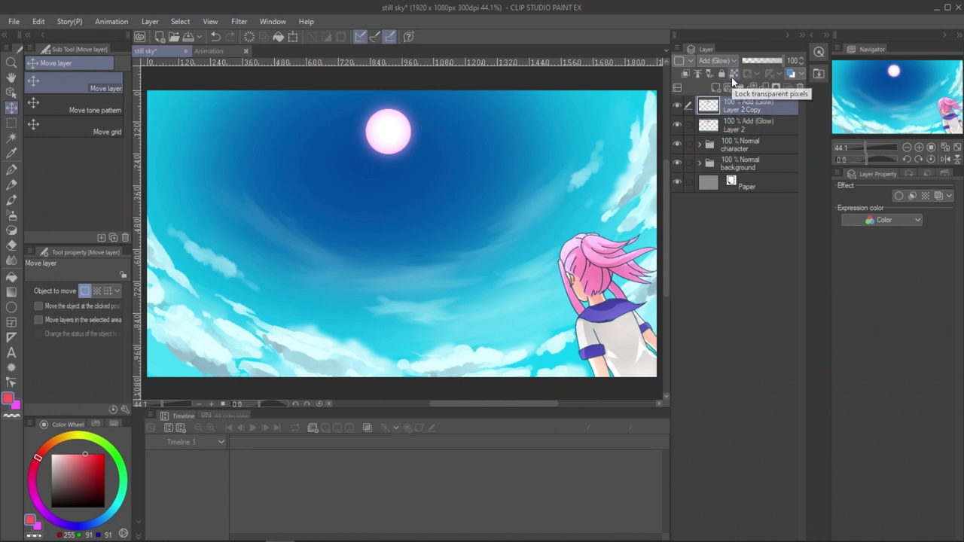
# Draw a burst centred on the sun with the Burst saturated line tool, using an angular line gap of 30.
pyautogui.click(11, 308)
pyautogui.click(118, 63)
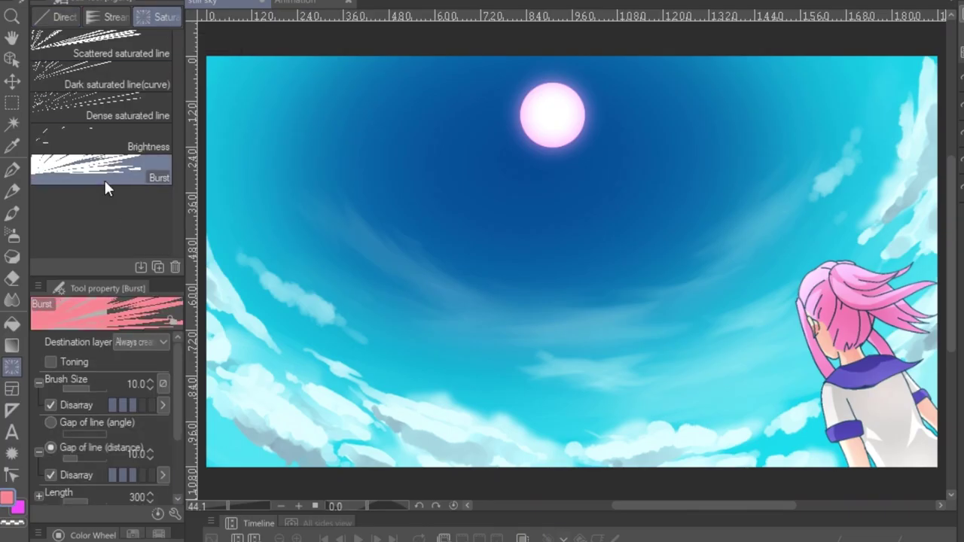
pyautogui.click(50, 421)
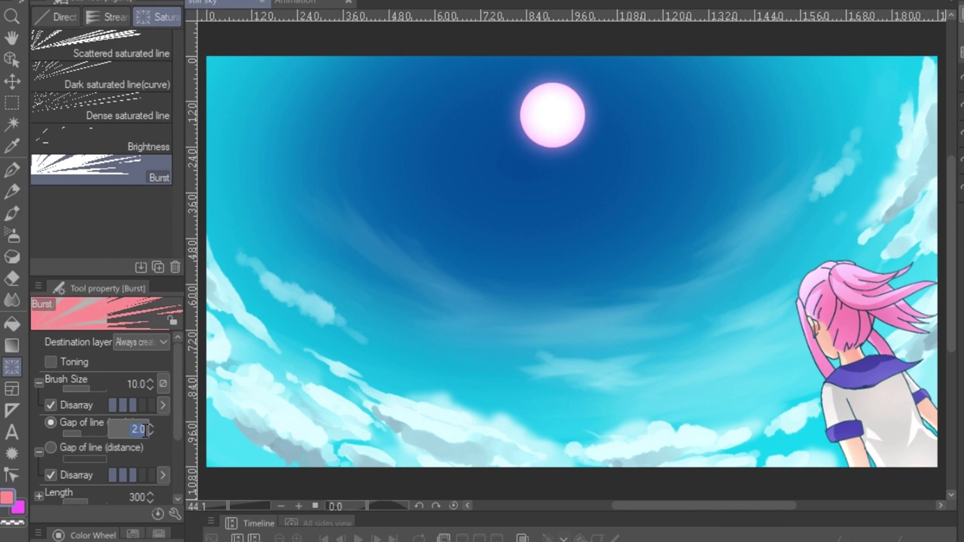
pyautogui.write('30')
pyautogui.press('Return')
pyautogui.scroll(-3, 179, 407)
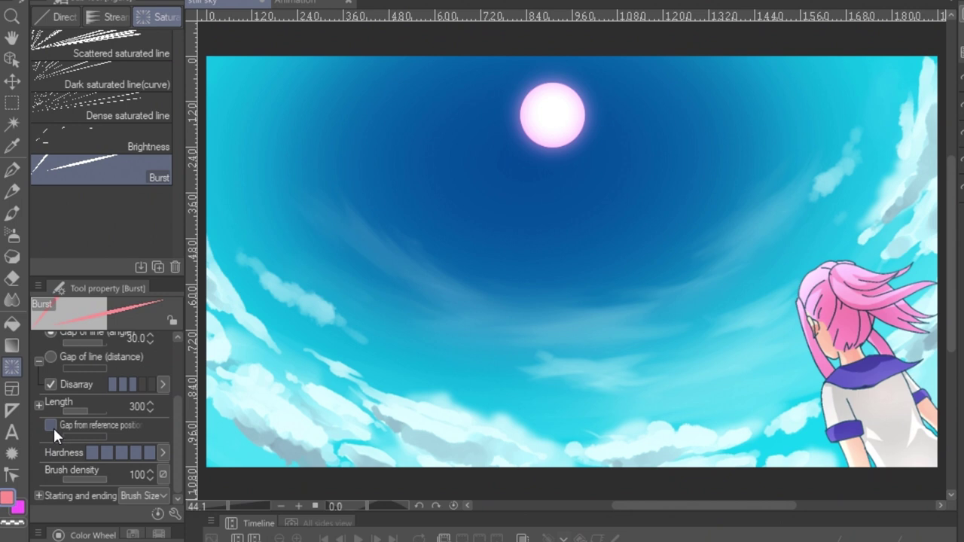
pyautogui.moveTo(611, 216)
pyautogui.mouseDown()
pyautogui.moveTo(655, 194)
pyautogui.moveTo(723, 244)
pyautogui.mouseUp()
# Turn off the burst's line-gap disarray and raise its line length to 4230.
pyautogui.click(11, 59)
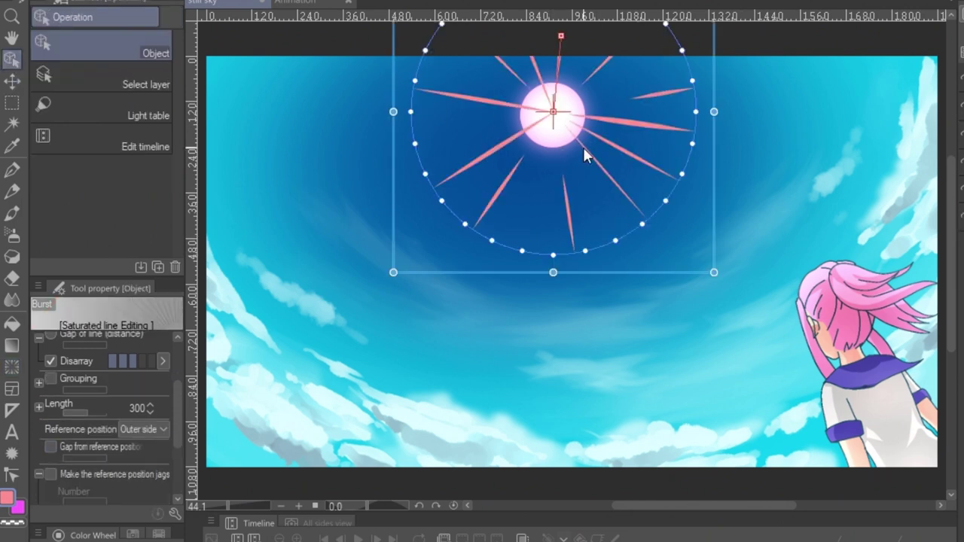
pyautogui.scroll(-2, 181, 426)
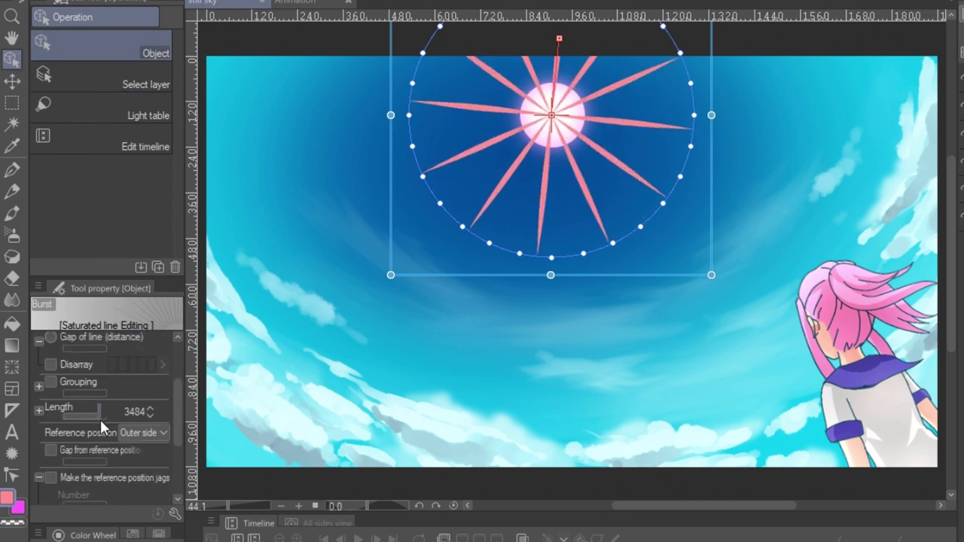
pyautogui.moveTo(100, 419); pyautogui.dragTo(301, 444)
# Shorten the burst's lower-left rays by pulling their outline nodes in towards the sun.
pyautogui.moveTo(463, 226); pyautogui.dragTo(530, 143)
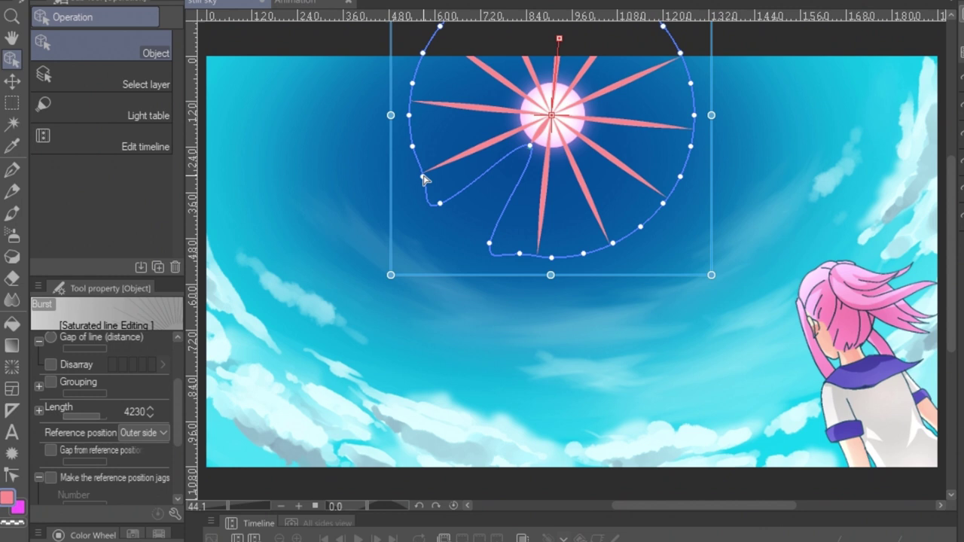
pyautogui.moveTo(423, 177); pyautogui.dragTo(513, 131)
pyautogui.moveTo(439, 204); pyautogui.dragTo(521, 158)
# Reshape the burst outline so its bottom, right and left rays stretch into long points.
pyautogui.moveTo(552, 258); pyautogui.dragTo(510, 426)
pyautogui.moveTo(694, 116); pyautogui.dragTo(574, 121)
pyautogui.moveTo(412, 83); pyautogui.dragTo(445, 86)
pyautogui.moveTo(409, 116); pyautogui.dragTo(418, 114)
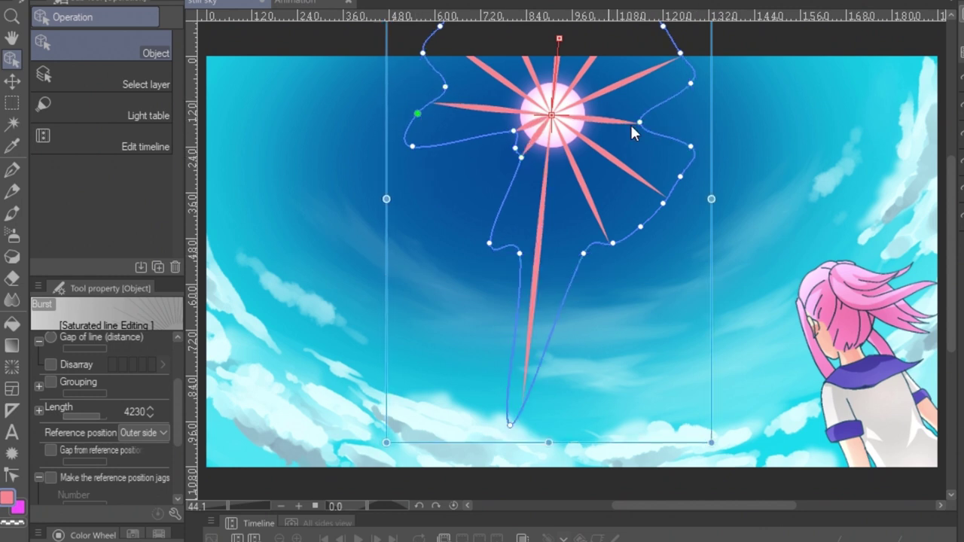
pyautogui.moveTo(639, 122); pyautogui.dragTo(777, 135)
pyautogui.moveTo(418, 114); pyautogui.dragTo(359, 96)
# Pull the burst's lower-right and upper-right outline nodes close to the sun to shorten those rays.
pyautogui.moveTo(663, 203); pyautogui.dragTo(603, 149)
pyautogui.moveTo(612, 243); pyautogui.dragTo(573, 162)
pyautogui.moveTo(680, 53); pyautogui.dragTo(642, 208)
pyautogui.moveTo(659, 131); pyautogui.dragTo(573, 180)
pyautogui.moveTo(638, 109); pyautogui.dragTo(577, 159)
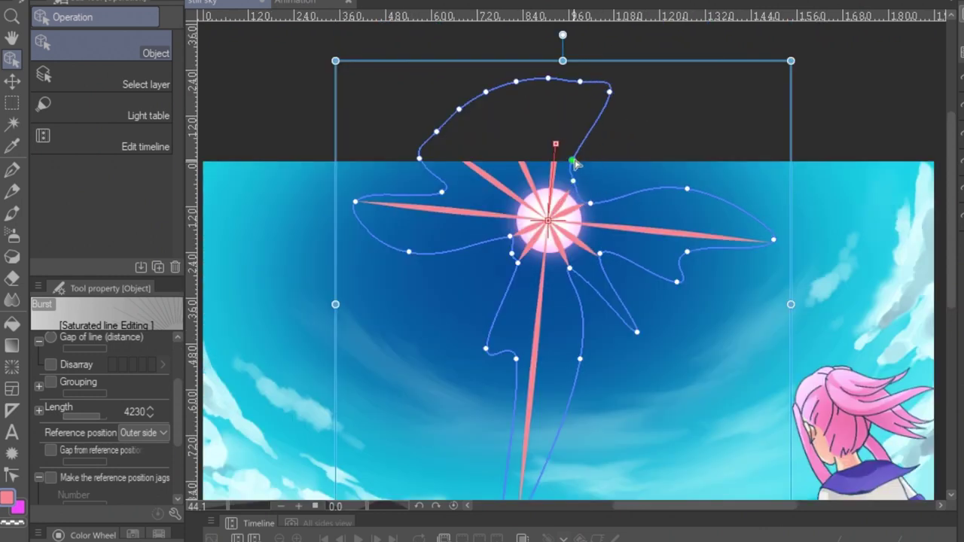
# Shorten the burst's upper-left rays around the sun and stretch the top ray's outline further above the canvas.
pyautogui.moveTo(459, 109); pyautogui.dragTo(516, 172)
pyautogui.moveTo(436, 132); pyautogui.dragTo(509, 181)
pyautogui.moveTo(419, 158); pyautogui.dragTo(473, 185)
pyautogui.moveTo(487, 92); pyautogui.dragTo(534, 171)
pyautogui.moveTo(473, 185); pyautogui.dragTo(495, 201)
pyautogui.moveTo(580, 81); pyautogui.dragTo(585, 29)
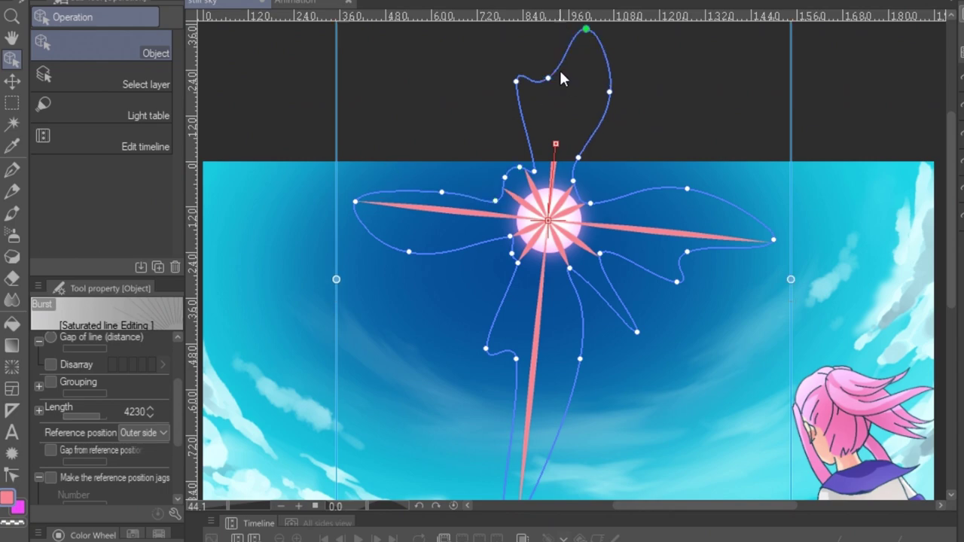
pyautogui.moveTo(548, 78); pyautogui.dragTo(550, 41)
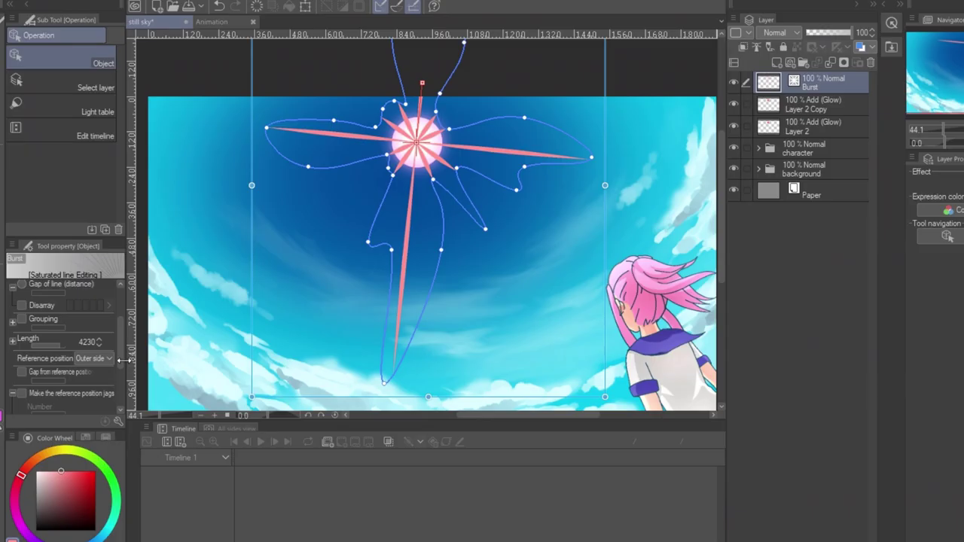
# Turn off the Starting effect for the burst lines' brush size, leaving only the Ending taper active.
pyautogui.click(119, 421)
pyautogui.click(572, 303)
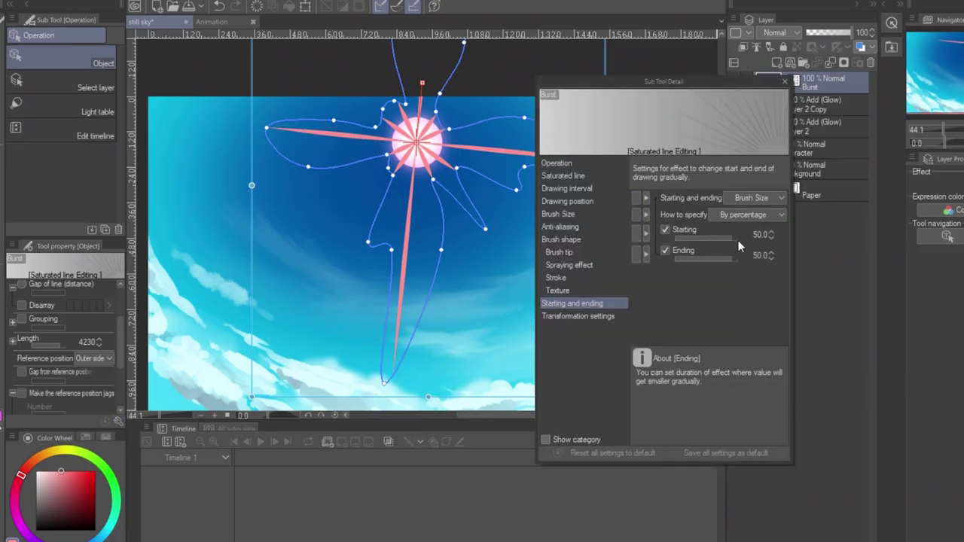
pyautogui.click(664, 230)
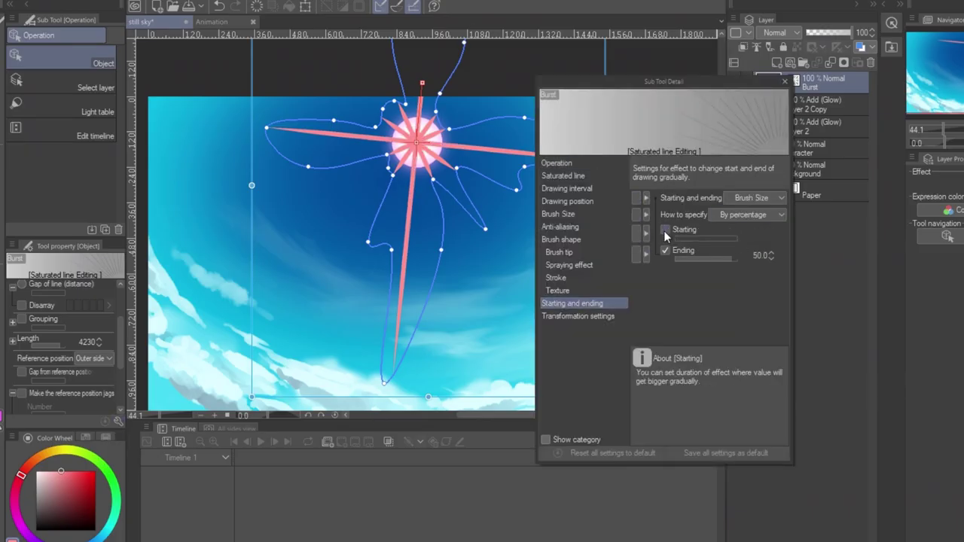
pyautogui.click(732, 258)
pyautogui.click(787, 83)
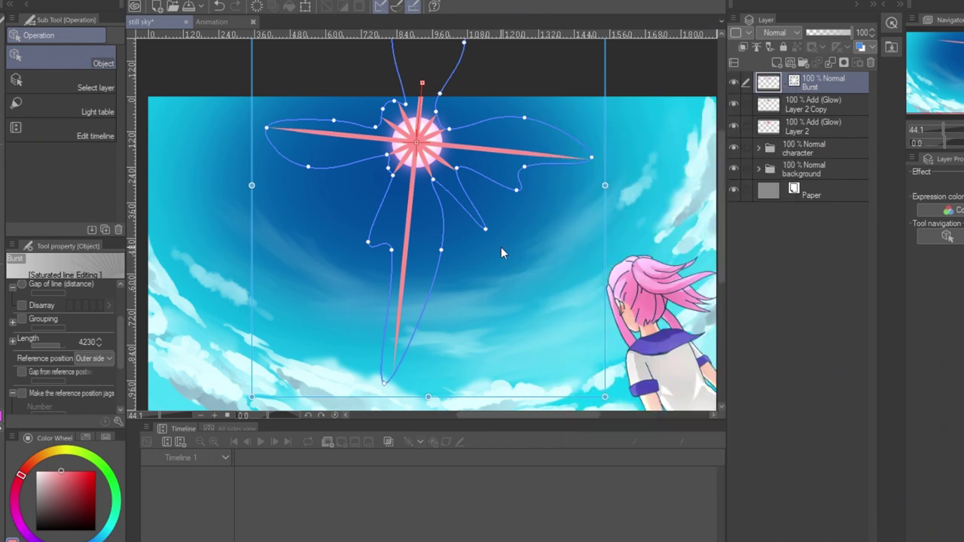
# Rasterize the Burst layer and move it below the two Add (Glow) sun layers.
pyautogui.rightClick(810, 82)
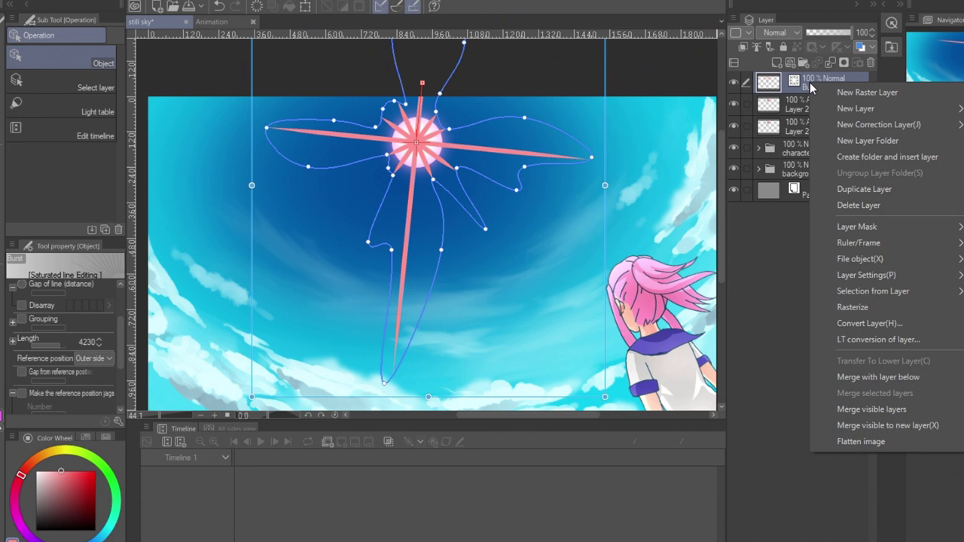
pyautogui.click(872, 309)
pyautogui.moveTo(800, 82); pyautogui.dragTo(782, 129)
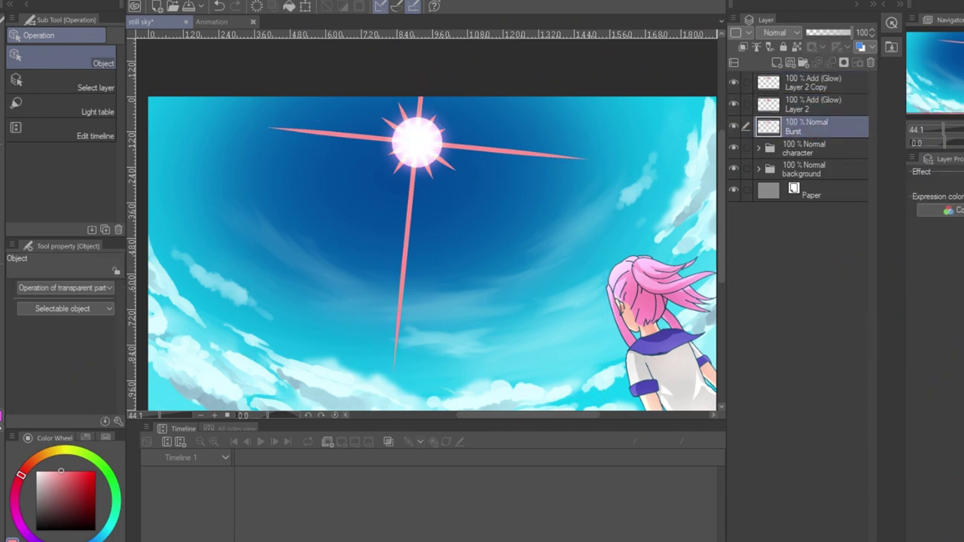
# Smudge the burst's rays outwards from the sun with the Finger tip blend tool to lengthen their tips.
pyautogui.press('j')
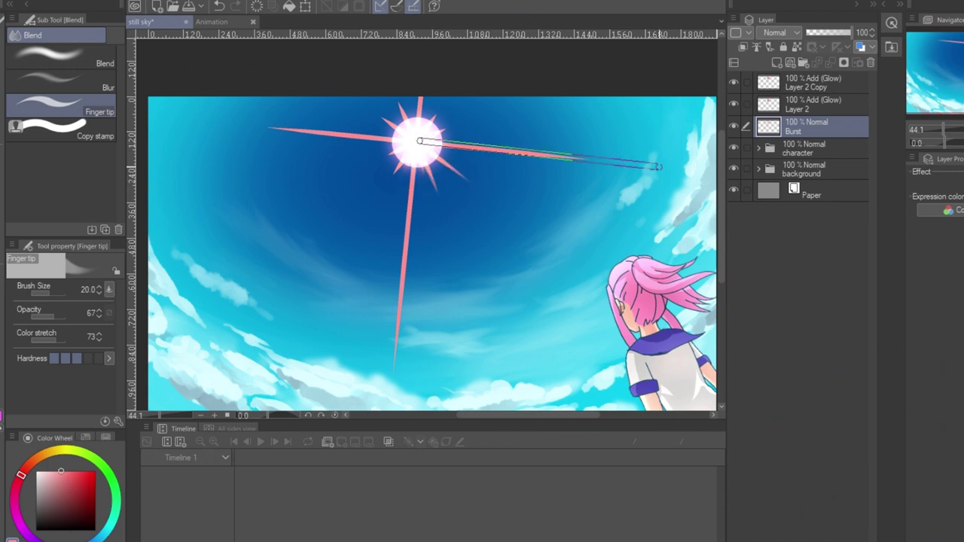
pyautogui.moveTo(419, 141); pyautogui.dragTo(426, 142)
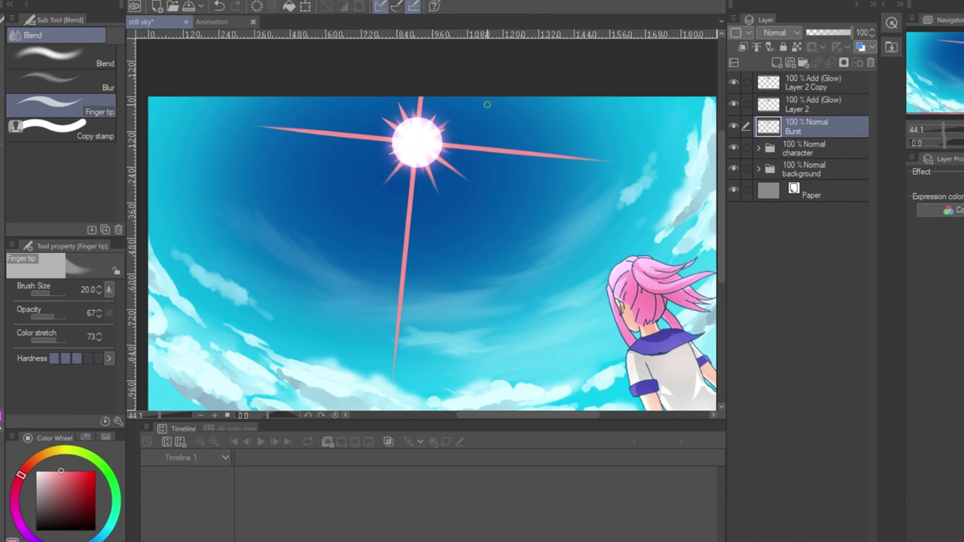
# Merge the Burst layer with Layer 2 and set the merged layer's blending mode to Add (Glow).
pyautogui.keyDown('shift'); pyautogui.click(785, 108); pyautogui.keyUp('shift')
pyautogui.rightClick(787, 110)
pyautogui.click(867, 432)
pyautogui.click(734, 104)
pyautogui.click(735, 104)
pyautogui.click(780, 33)
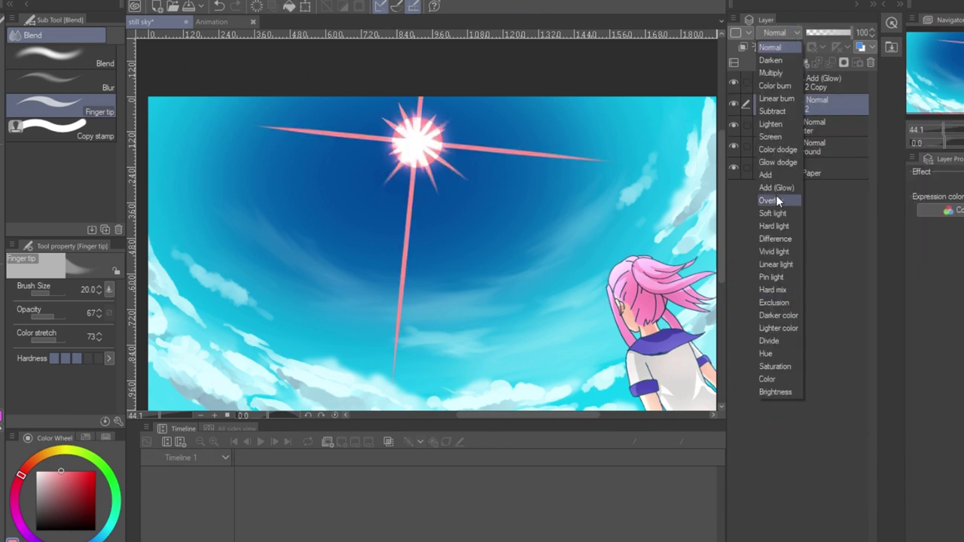
pyautogui.click(777, 188)
# Duplicate the merged burst layer and blur the lower copy to give the rays a soft glow.
pyautogui.moveTo(774, 104); pyautogui.dragTo(776, 64)
pyautogui.click(266, 1)
pyautogui.moveTo(278, 6)
pyautogui.click(379, 41)
pyautogui.moveTo(574, 272); pyautogui.dragTo(595, 272)
pyautogui.click(928, 246)
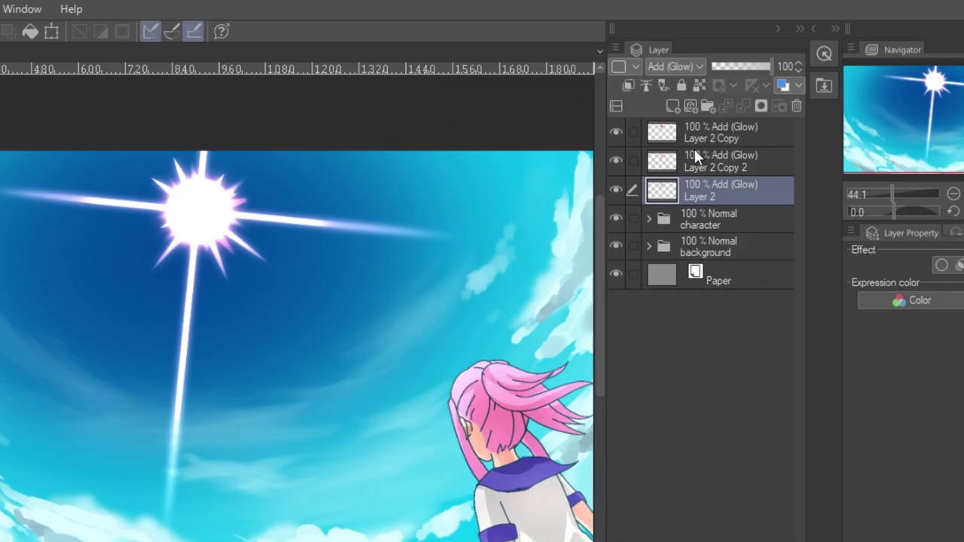
# Group the three Add (Glow) layers in a folder and set the folder's blending mode to Through.
pyautogui.keyDown('shift'); pyautogui.click(725, 127); pyautogui.keyUp('shift')
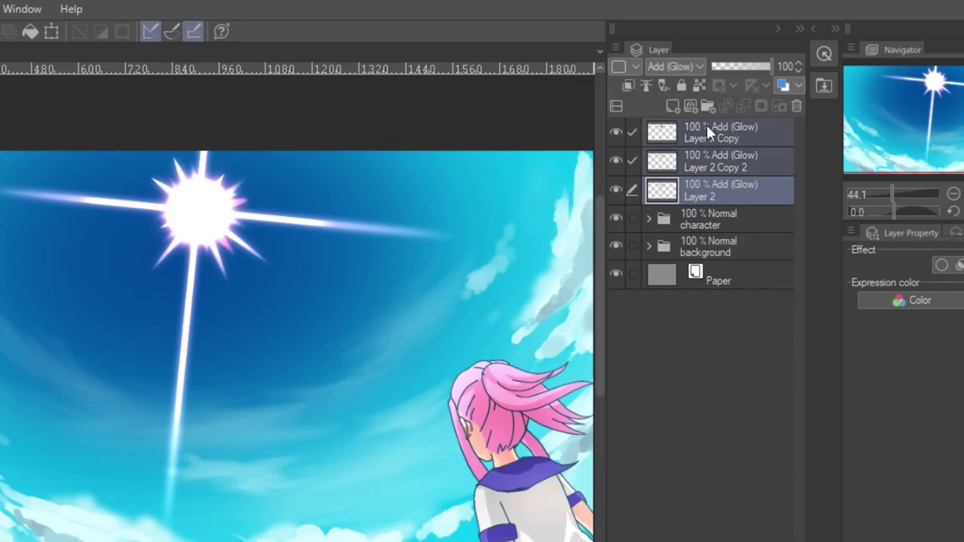
pyautogui.click(708, 106)
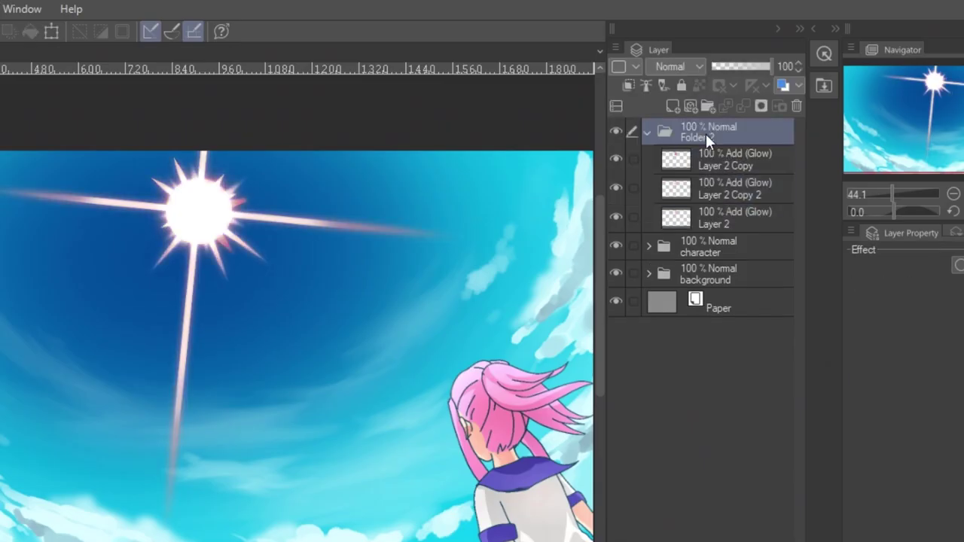
pyautogui.click(677, 67)
pyautogui.click(680, 87)
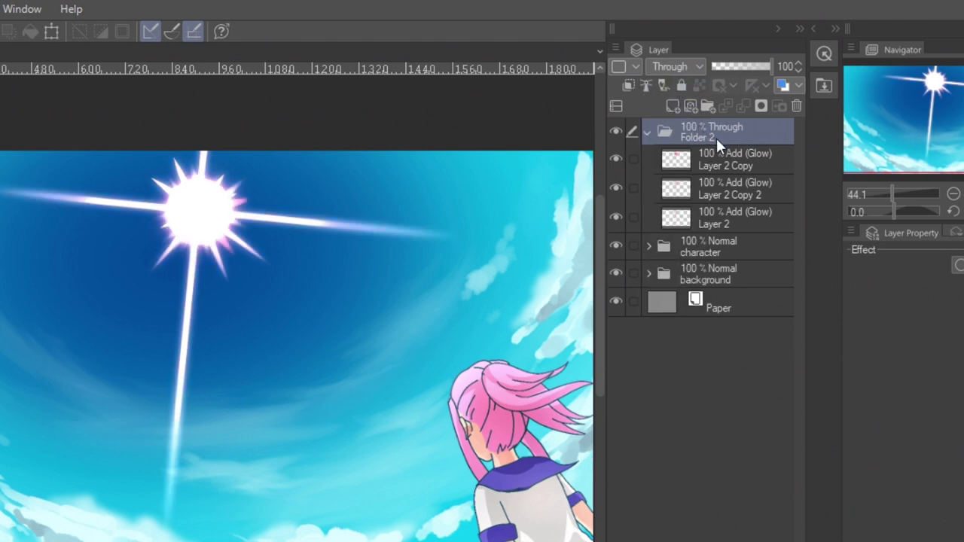
# Transform the sun burst folder, shrinking it slightly and slanting its long lower ray towards the canvas's lower left.
pyautogui.hotkey('ctrl', 't')
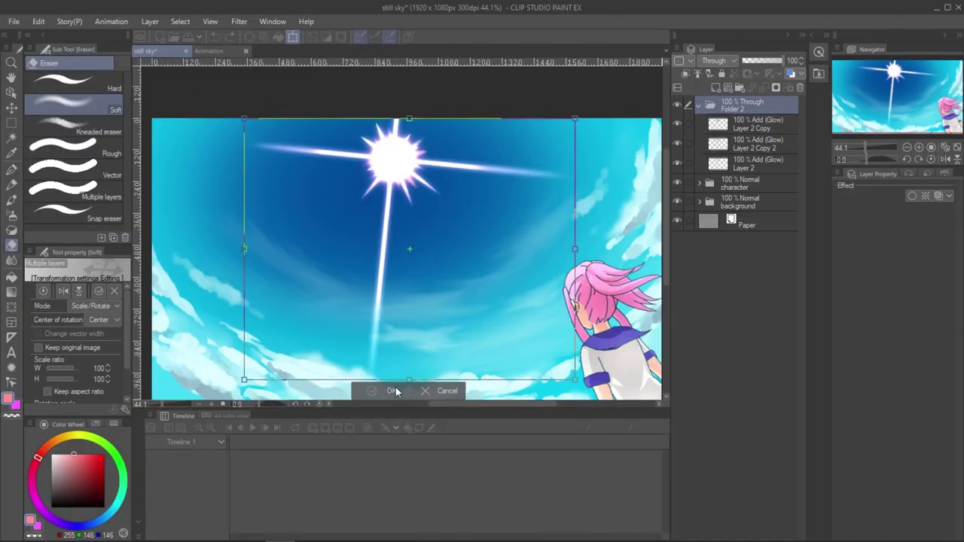
pyautogui.moveTo(409, 382); pyautogui.dragTo(350, 351)
pyautogui.moveTo(545, 235); pyautogui.dragTo(507, 231)
pyautogui.moveTo(184, 348); pyautogui.dragTo(233, 345)
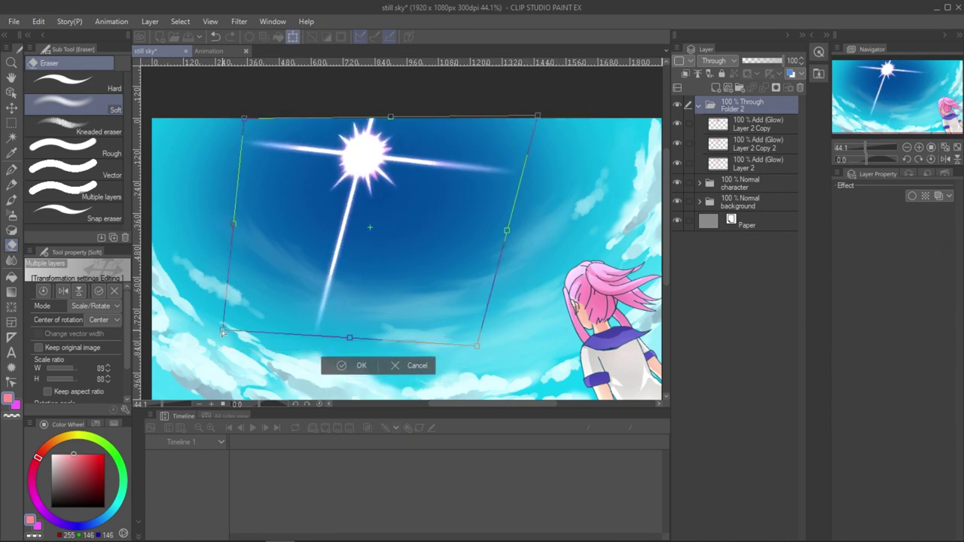
pyautogui.press('Return')
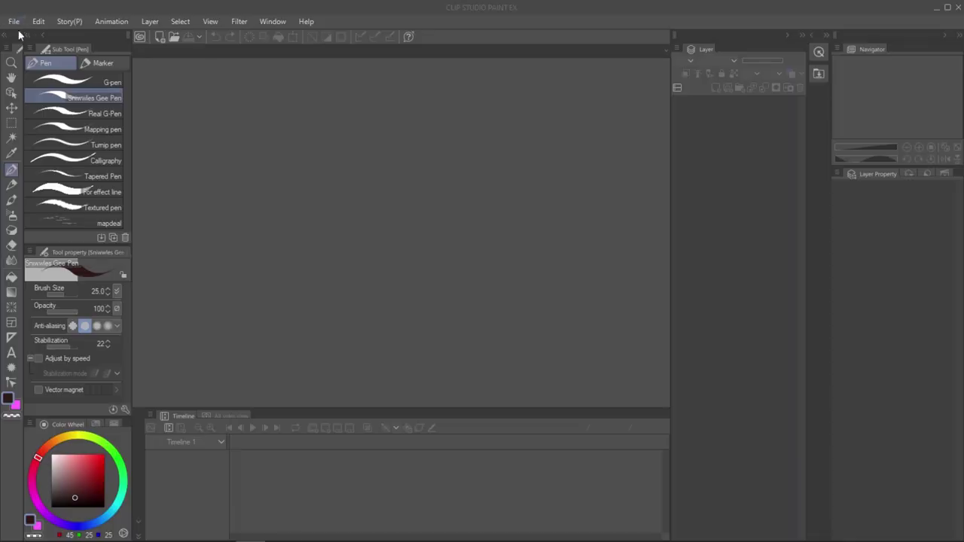
# Create a new animation file with the 1920 x 1080 (192dpi) with blank space preset at 24 fps.
pyautogui.click(12, 25)
pyautogui.click(36, 37)
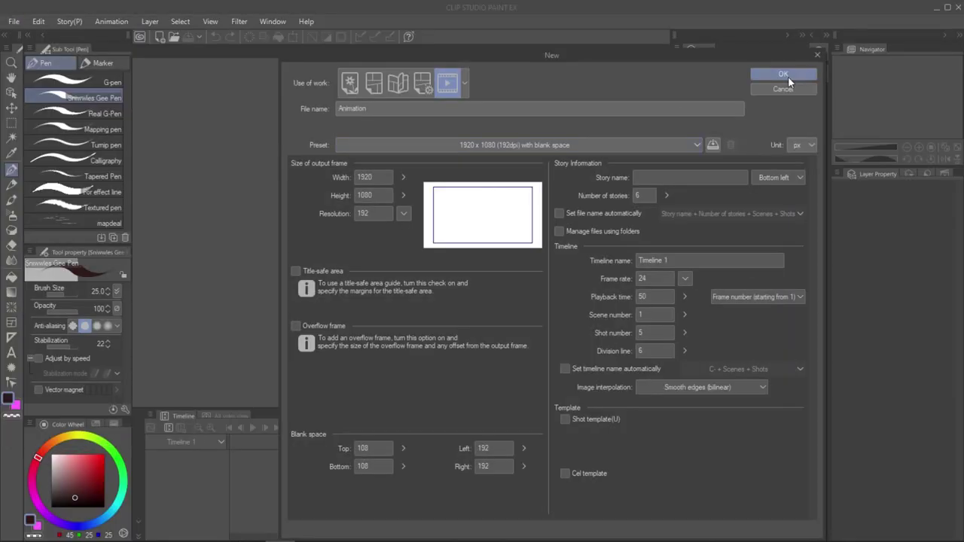
pyautogui.click(783, 74)
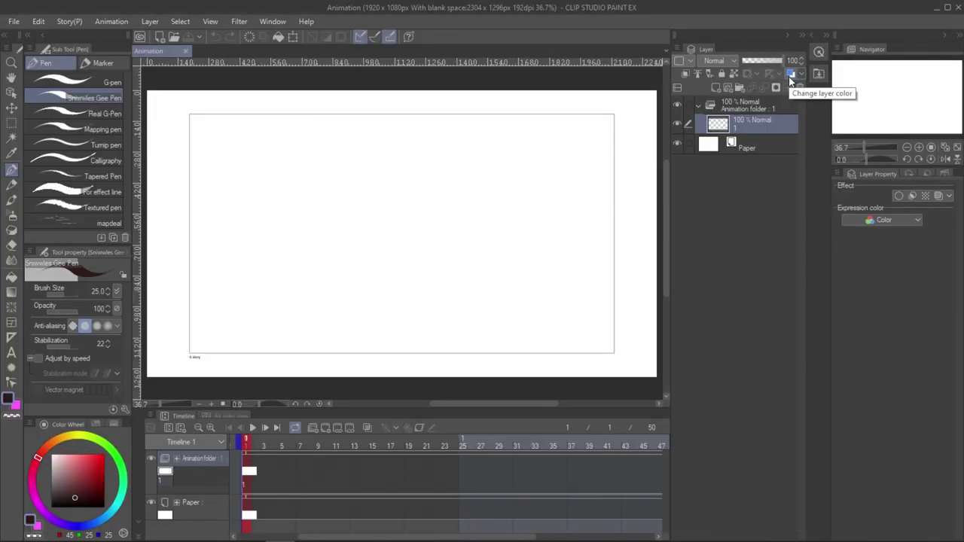
# Import the animation 2 file from the tutorial sky folder directly above the Paper layer as a file object.
pyautogui.click(748, 149)
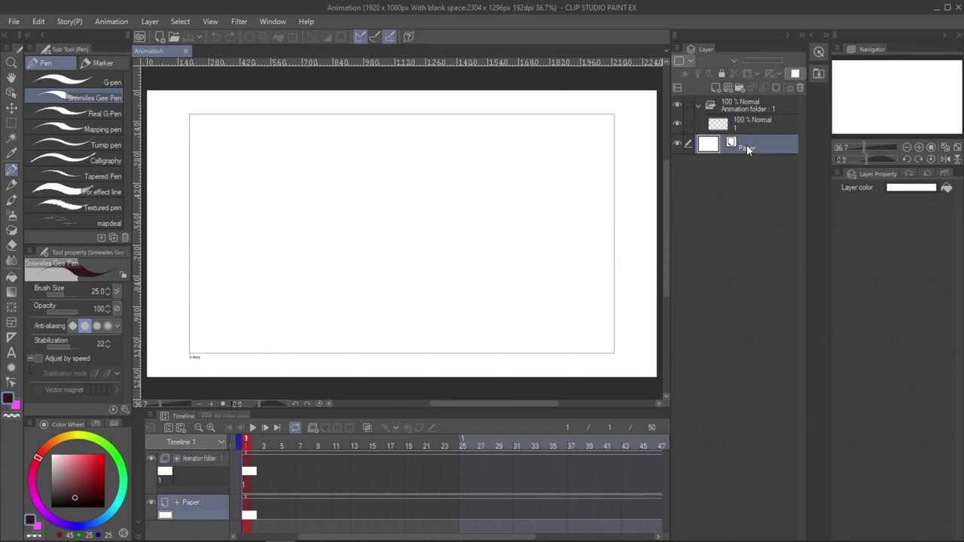
pyautogui.click(15, 23)
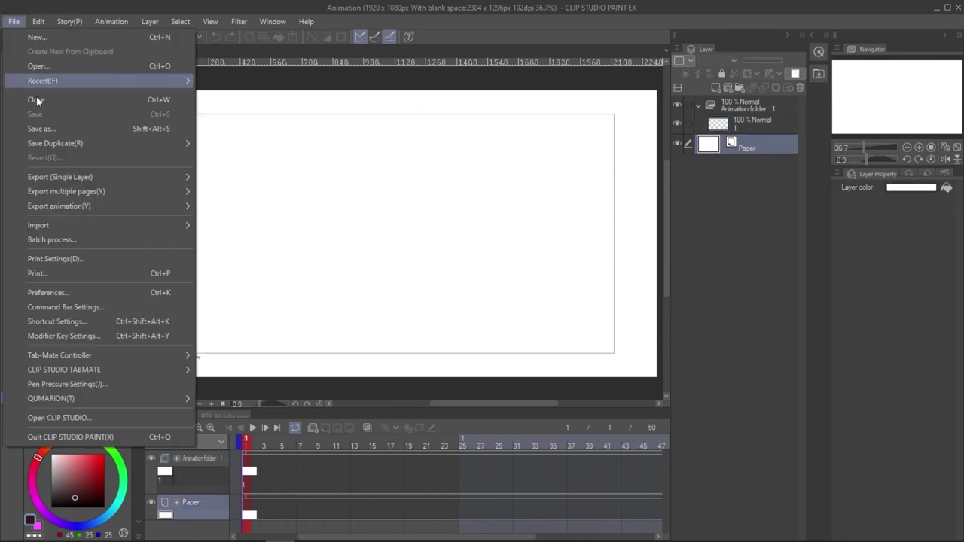
pyautogui.moveTo(76, 224)
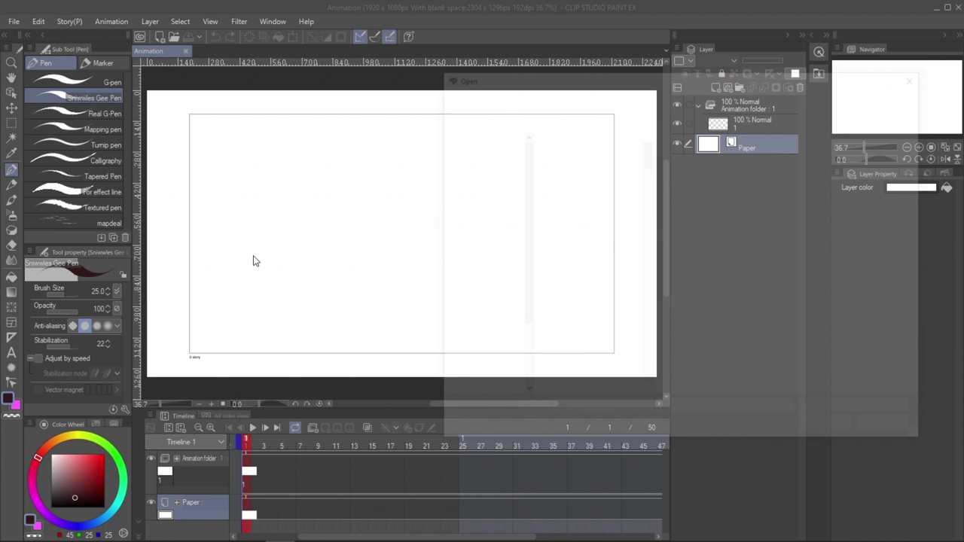
pyautogui.scroll(-5, 667, 164)
pyautogui.click(570, 354)
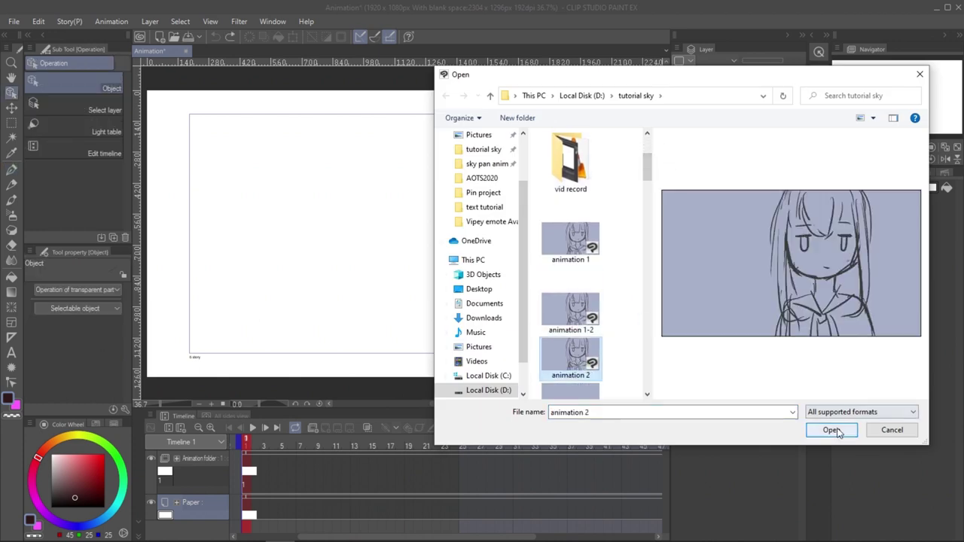
pyautogui.click(831, 430)
pyautogui.click(626, 225)
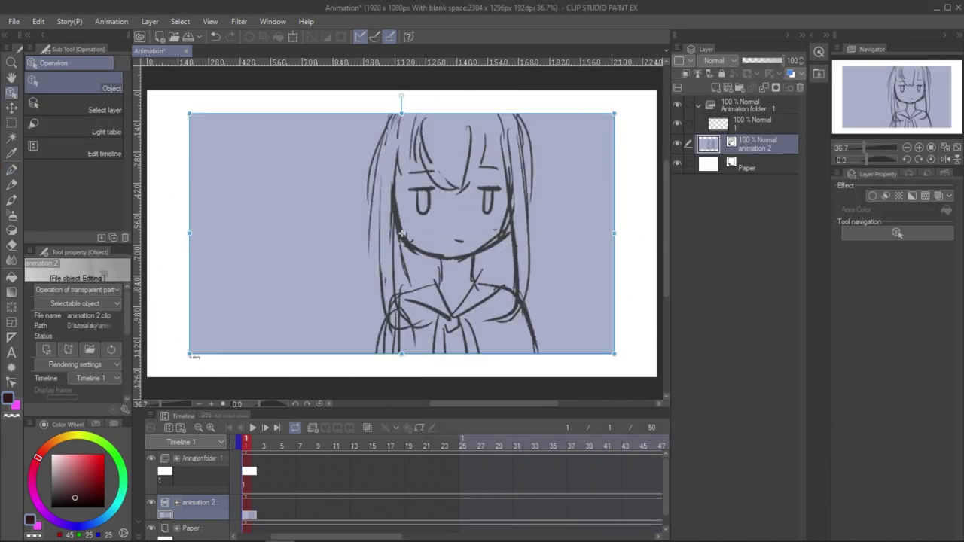
# Set frame 117 as the timeline's last displayed frame and extend the clips to match.
pyautogui.moveTo(561, 450)
pyautogui.mouseDown()
pyautogui.moveTo(670, 439)
pyautogui.moveTo(583, 436)
pyautogui.moveTo(721, 450)
pyautogui.moveTo(813, 439)
pyautogui.moveTo(483, 440)
pyautogui.mouseUp()
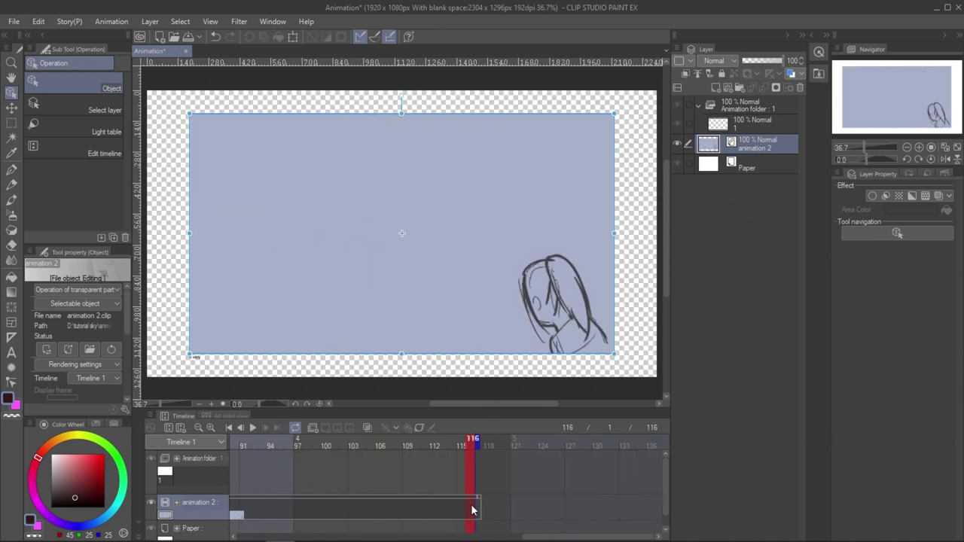
pyautogui.rightClick(471, 506)
pyautogui.click(527, 463)
pyautogui.rightClick(488, 519)
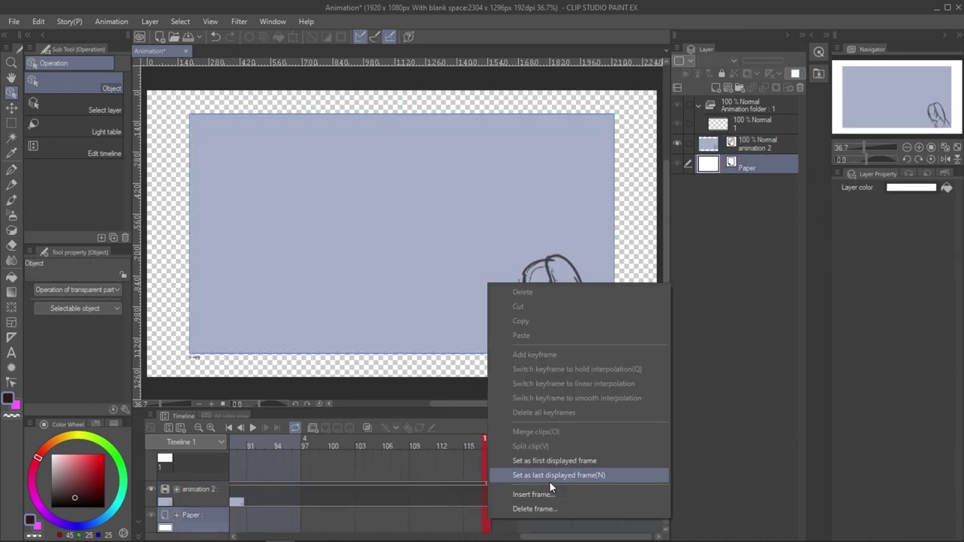
pyautogui.click(550, 477)
pyautogui.moveTo(483, 513); pyautogui.dragTo(494, 513)
# On cel 1 at frame 1, sketch the horizon, buildings and trees around the girl in dark green pen.
pyautogui.moveTo(484, 441); pyautogui.dragTo(344, 399)
pyautogui.click(357, 470)
pyautogui.press('p')
pyautogui.click(106, 445)
pyautogui.click(78, 493)
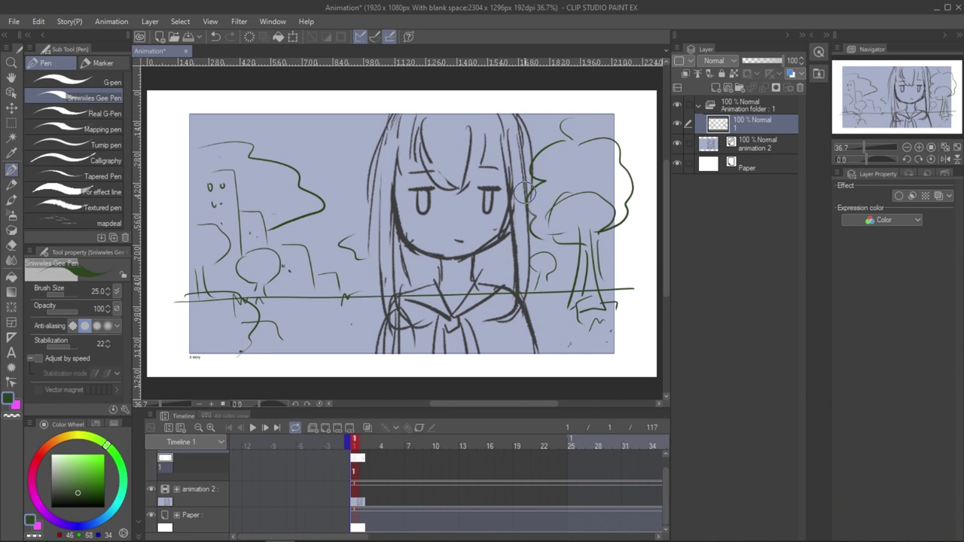
# Add cel 2 where the girl's head is in profile and sketch its curved horizon, buildings and clouds.
pyautogui.moveTo(354, 441); pyautogui.dragTo(570, 454)
pyautogui.click(326, 428)
pyautogui.moveTo(462, 443)
pyautogui.mouseDown()
pyautogui.moveTo(549, 460)
pyautogui.moveTo(463, 446)
pyautogui.mouseUp()
pyautogui.moveTo(166, 335); pyautogui.dragTo(638, 353)
pyautogui.moveTo(186, 235); pyautogui.dragTo(221, 342)
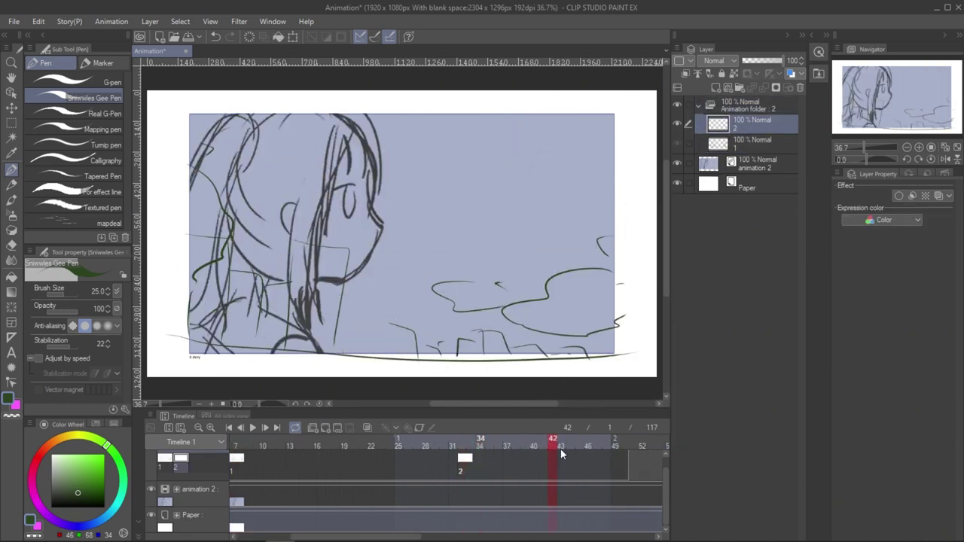
pyautogui.moveTo(555, 444)
pyautogui.mouseDown()
pyautogui.moveTo(517, 445)
pyautogui.moveTo(602, 445)
pyautogui.moveTo(579, 455)
pyautogui.moveTo(557, 447)
pyautogui.mouseUp()
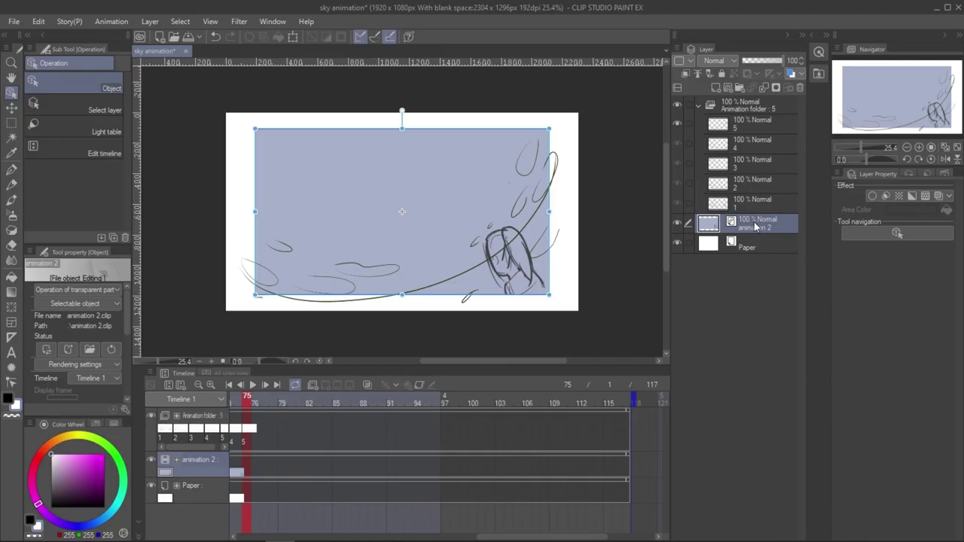
# Open the animation 2 file object's source, delete its Paper layer, and check the transparent result in the sky animation file.
pyautogui.rightClick(755, 226)
pyautogui.moveTo(814, 369)
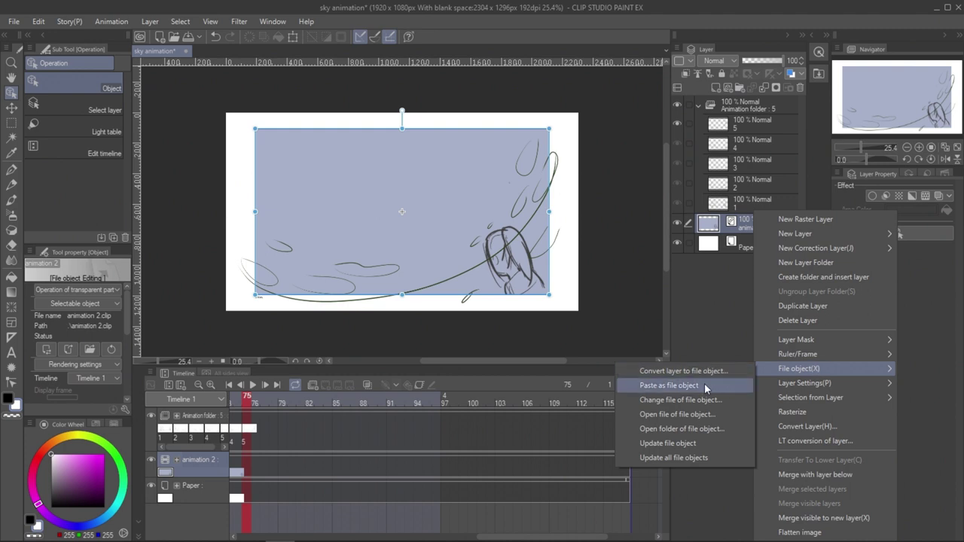
pyautogui.click(707, 415)
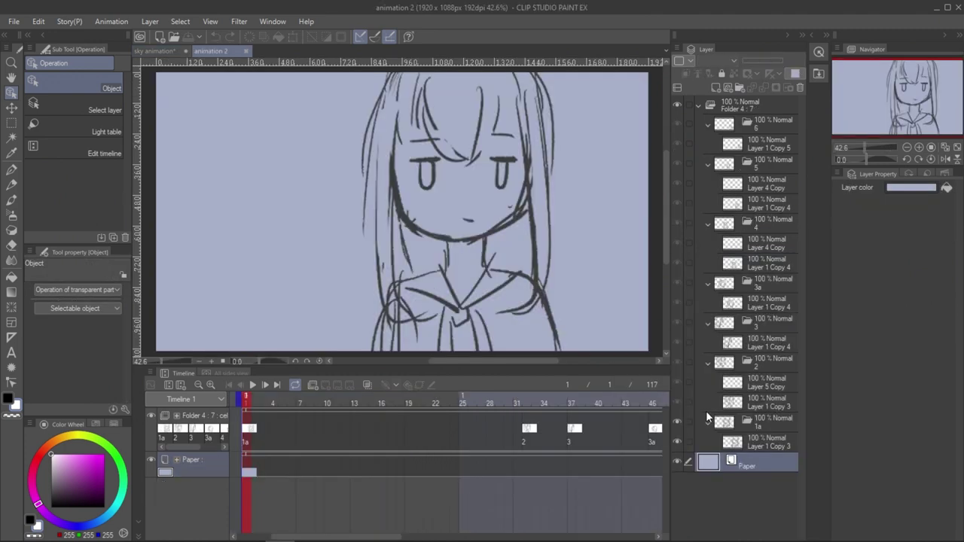
pyautogui.click(801, 89)
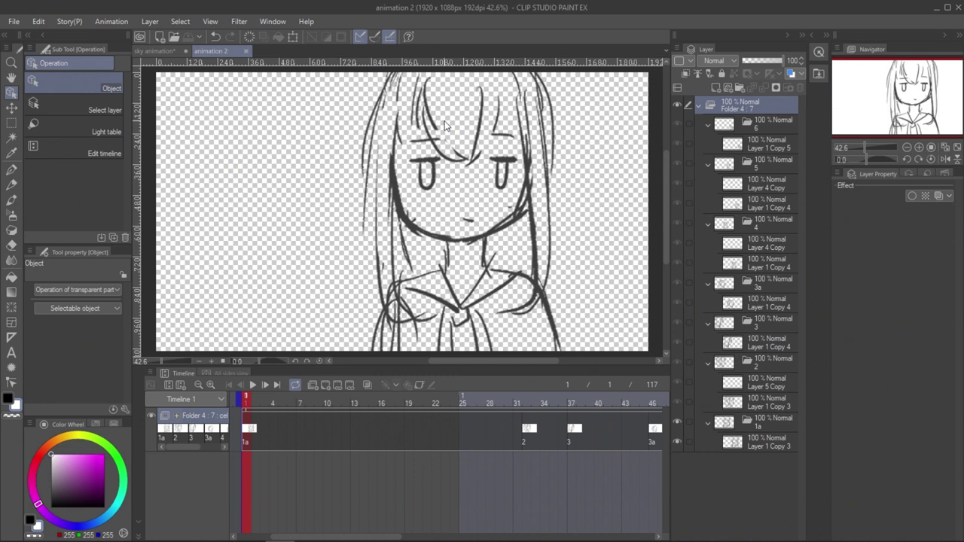
pyautogui.click(155, 51)
pyautogui.click(490, 407)
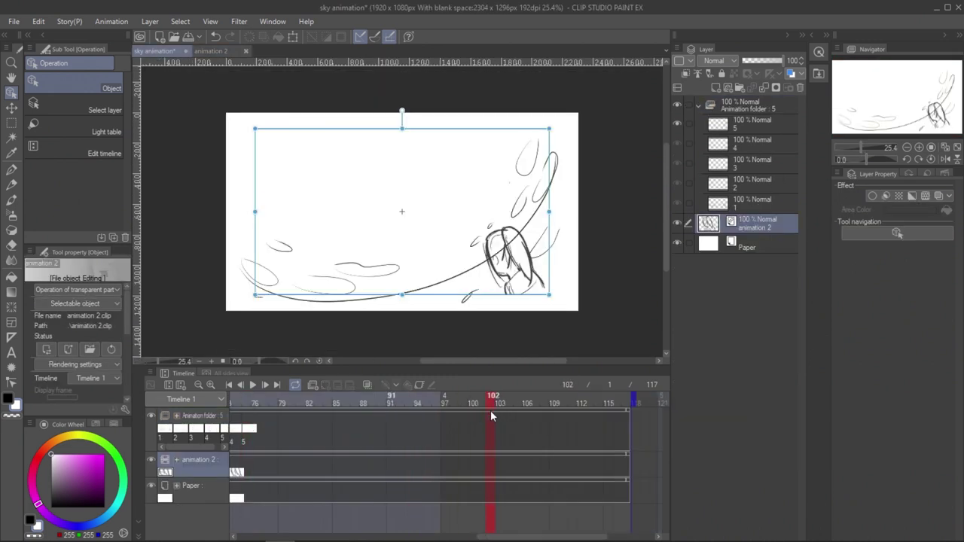
pyautogui.click(257, 400)
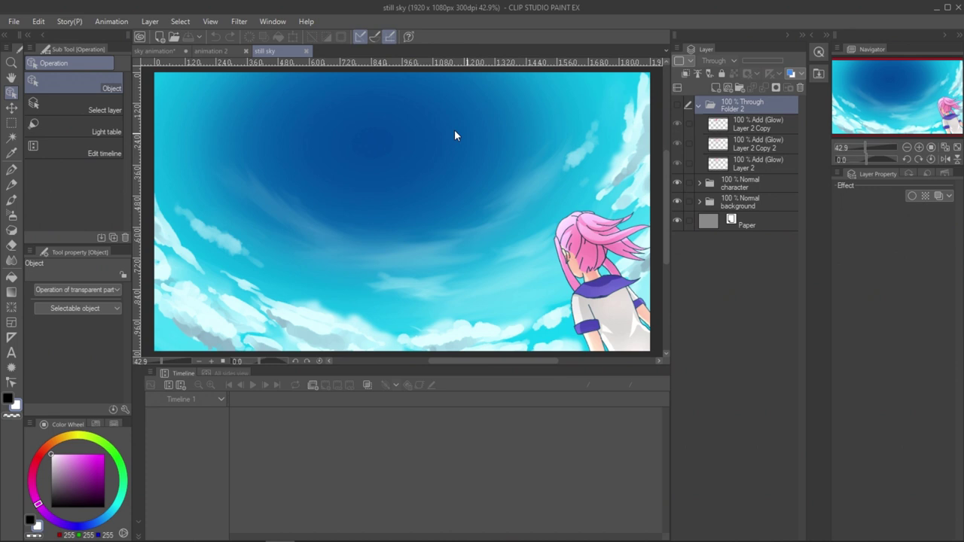
# In the still sky file's background folder, select only the visible Gradient map 1 and Foreground to background gradient layers.
pyautogui.click(712, 202)
pyautogui.click(699, 202)
pyautogui.click(699, 202)
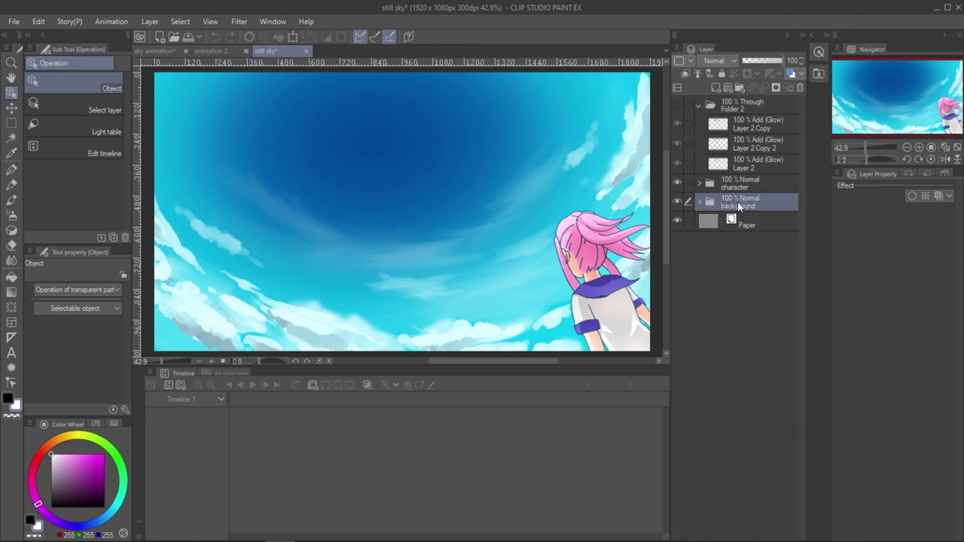
pyautogui.click(700, 201)
pyautogui.scroll(-1, 697, 202)
pyautogui.click(772, 435)
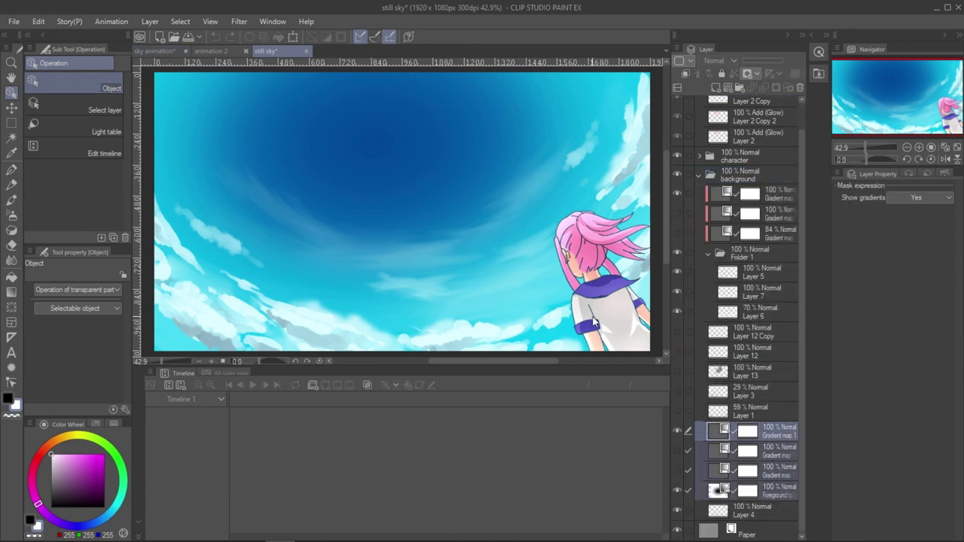
pyautogui.click(776, 434)
pyautogui.keyDown('ctrl'); pyautogui.click(776, 497); pyautogui.keyUp('ctrl')
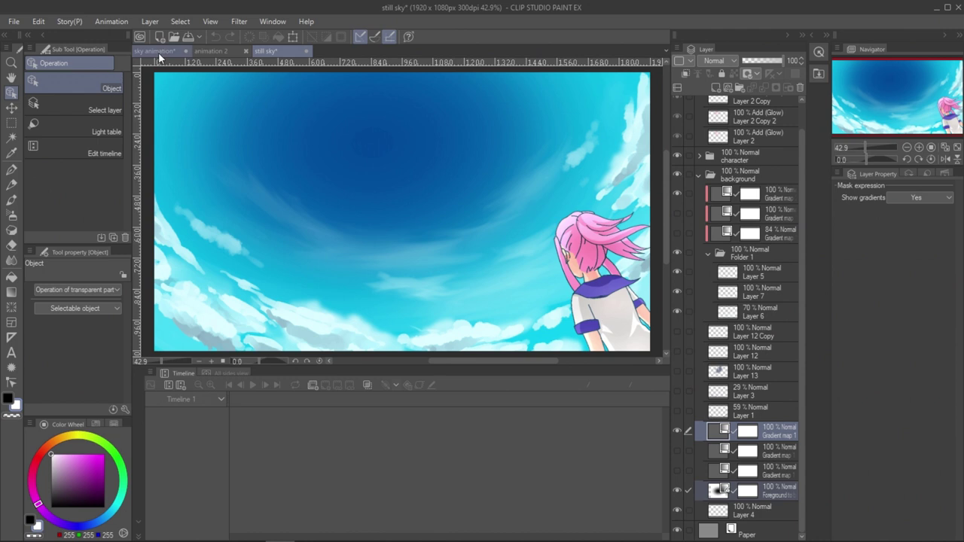
# Place the copied gradient layers between animation 2 and Paper in the sky animation, and shift the radial gradient slightly down and right.
pyautogui.click(157, 51)
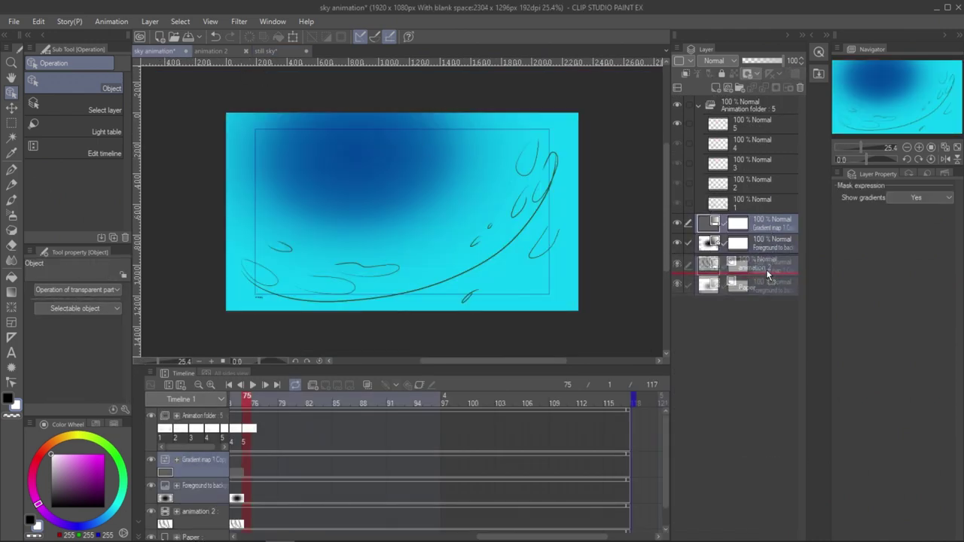
pyautogui.moveTo(767, 273); pyautogui.dragTo(767, 275)
pyautogui.click(260, 55)
pyautogui.click(139, 55)
pyautogui.click(765, 262)
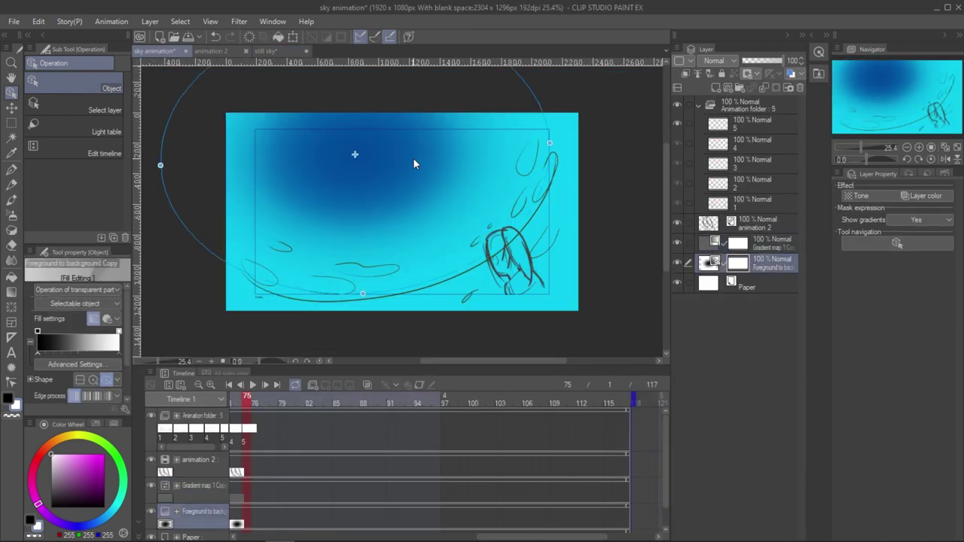
pyautogui.moveTo(414, 164); pyautogui.dragTo(437, 180)
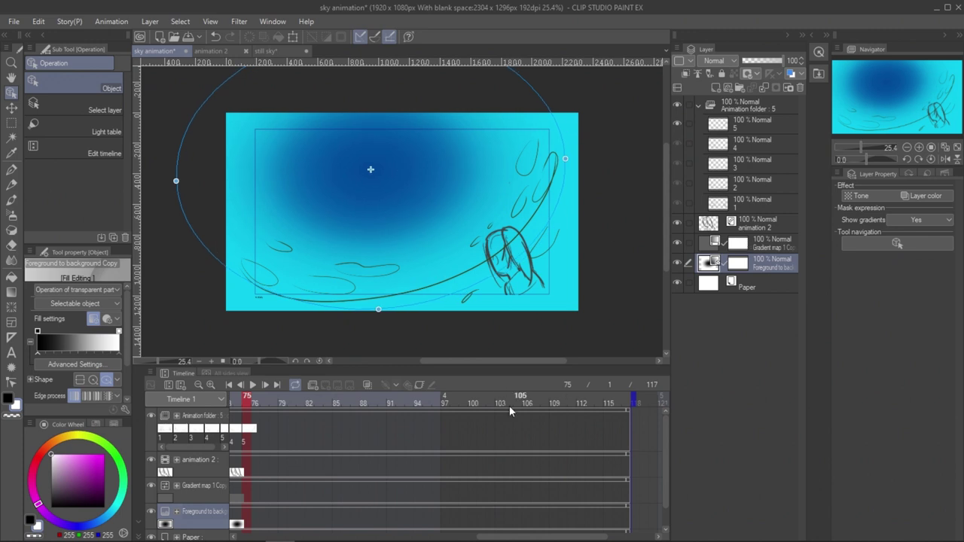
pyautogui.moveTo(366, 398); pyautogui.dragTo(312, 397)
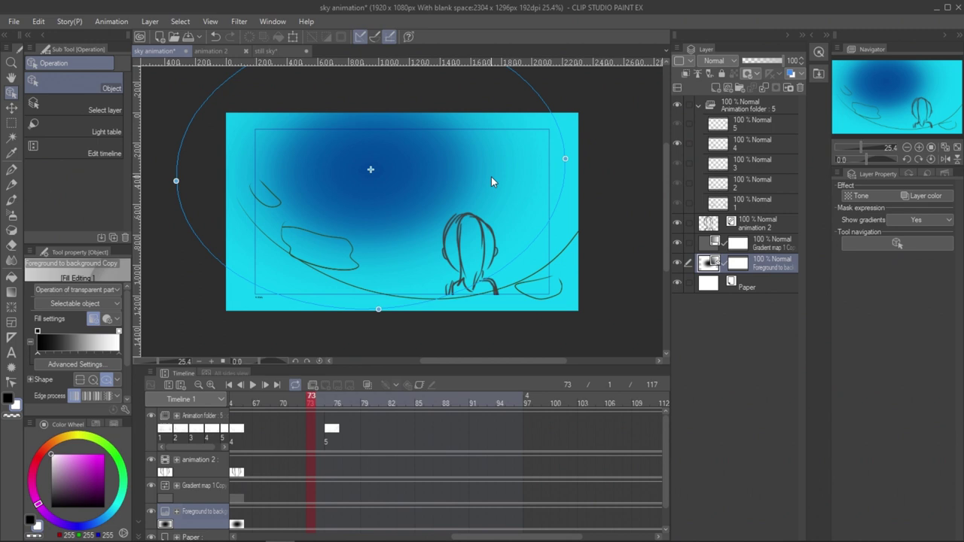
pyautogui.moveTo(520, 537); pyautogui.dragTo(521, 533)
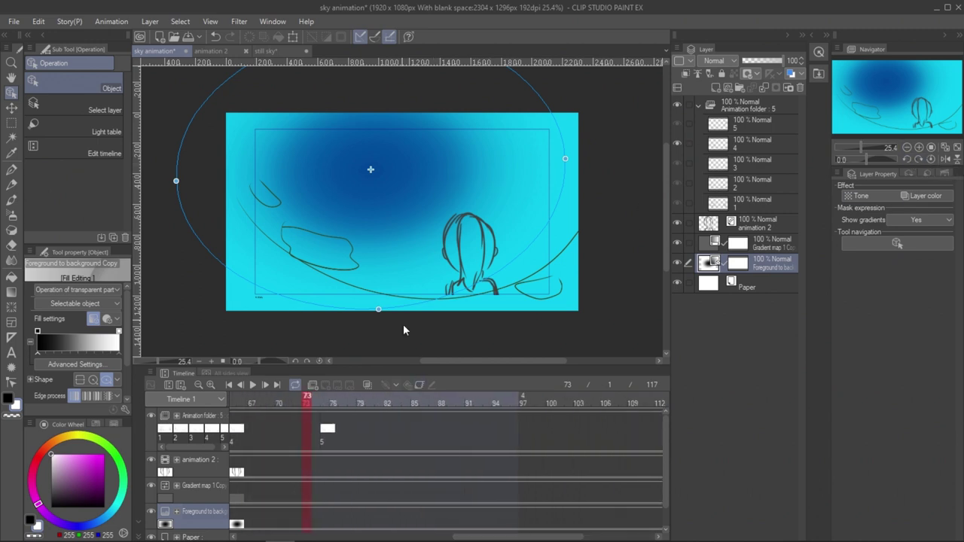
pyautogui.click(420, 385)
pyautogui.moveTo(556, 124); pyautogui.dragTo(659, 124)
pyautogui.moveTo(464, 154); pyautogui.dragTo(434, 160)
pyautogui.click(334, 404)
pyautogui.hotkey('ctrl', 'z')
pyautogui.hotkey('ctrl', 'z')
pyautogui.hotkey('ctrl', 'z')
pyautogui.hotkey('ctrl', 'z')
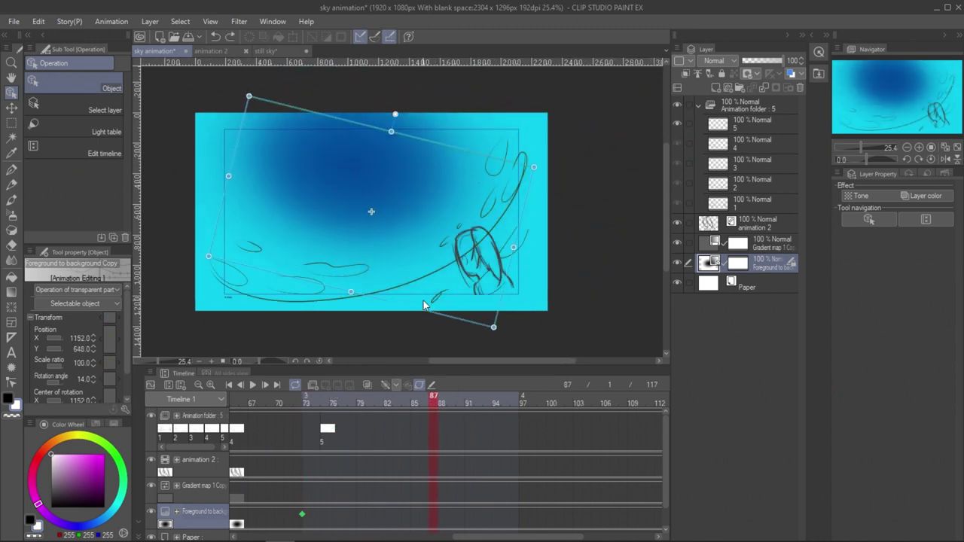
pyautogui.hotkey('ctrl', 'z')
# Enable keyframes on the Foreground to background gradient layer and add a transform keyframe at frame 75, where cel 5 starts.
pyautogui.moveTo(306, 404); pyautogui.dragTo(418, 412)
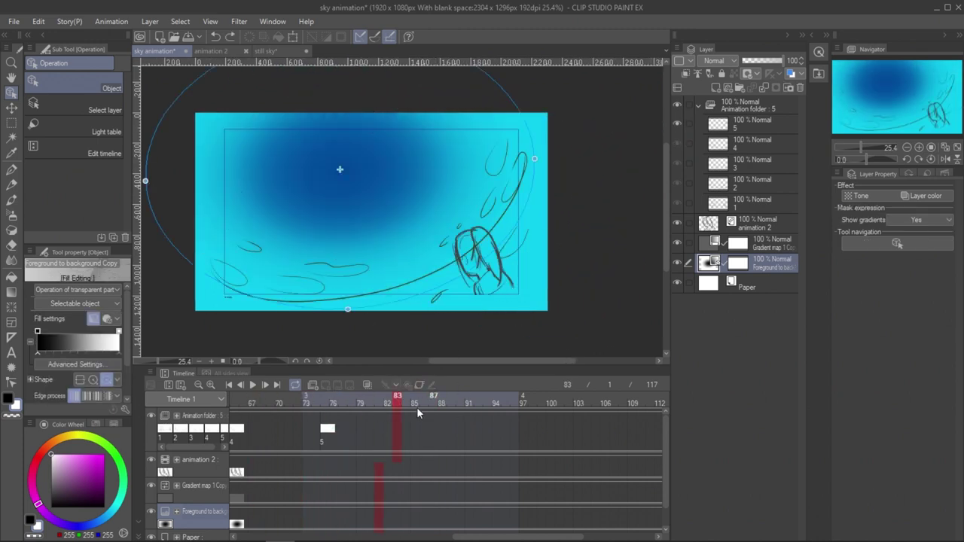
pyautogui.click(325, 428)
pyautogui.scroll(-1, 327, 437)
pyautogui.click(419, 385)
pyautogui.click(419, 385)
pyautogui.click(204, 489)
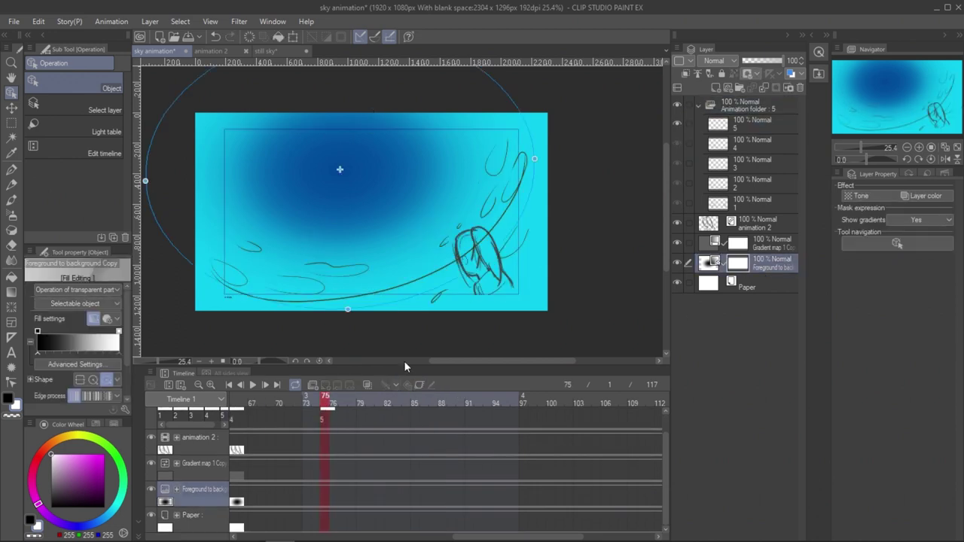
pyautogui.click(419, 385)
pyautogui.click(385, 386)
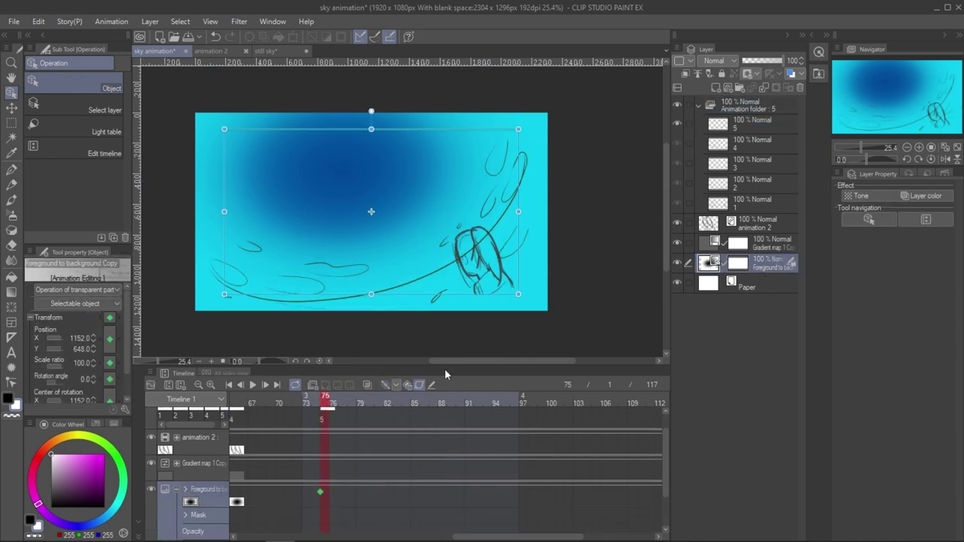
# Keyframe the gradient's transform at the earlier cels, ending at frame 32 with X 1572.3, Y -120.4, scale 145.4 and rotation 16.5.
pyautogui.moveTo(326, 404); pyautogui.dragTo(384, 411)
pyautogui.moveTo(531, 134); pyautogui.dragTo(546, 180)
pyautogui.moveTo(536, 173); pyautogui.dragTo(603, 151)
pyautogui.moveTo(385, 405); pyautogui.dragTo(428, 404)
pyautogui.moveTo(452, 252); pyautogui.dragTo(484, 179)
pyautogui.moveTo(577, 267); pyautogui.dragTo(608, 293)
pyautogui.moveTo(489, 226); pyautogui.dragTo(490, 197)
pyautogui.moveTo(435, 400); pyautogui.dragTo(427, 399)
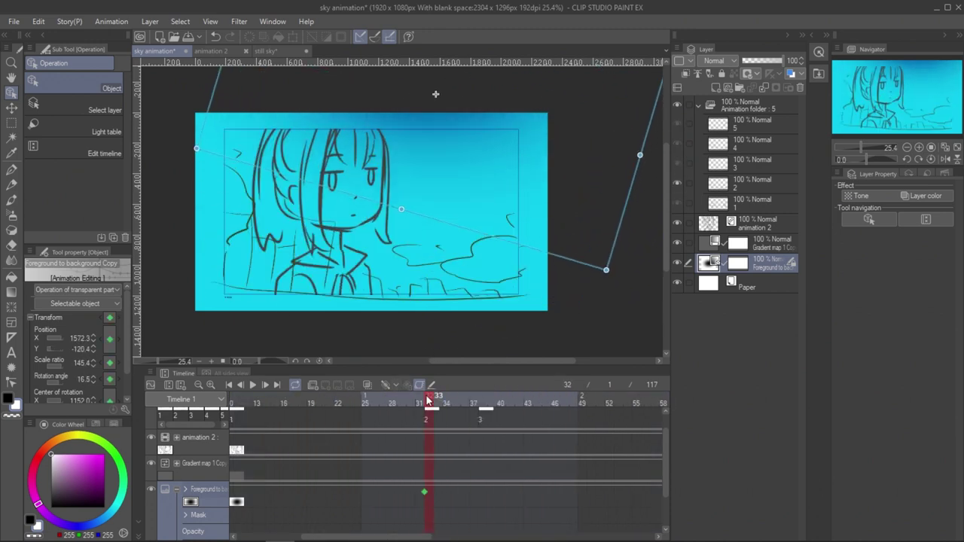
pyautogui.press('space')
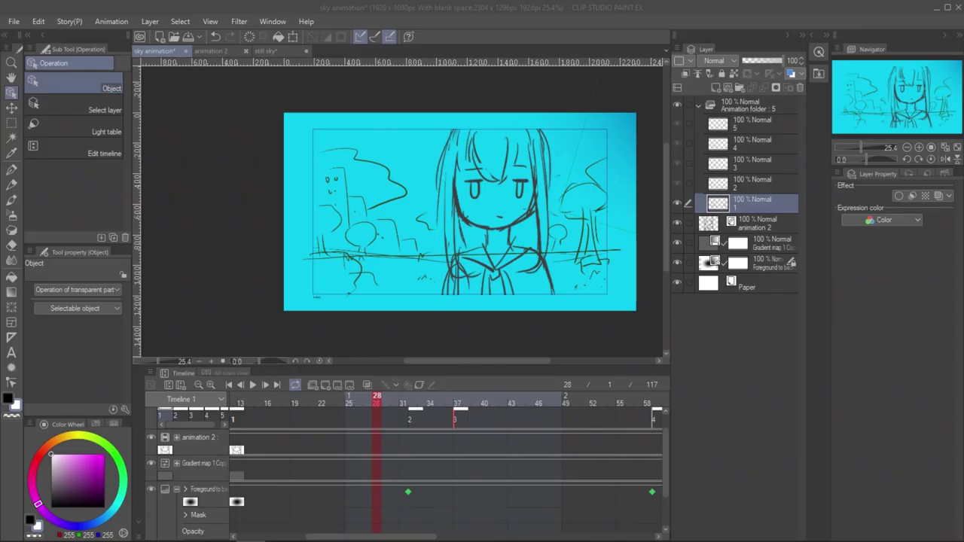
pyautogui.moveTo(378, 405); pyautogui.dragTo(359, 395)
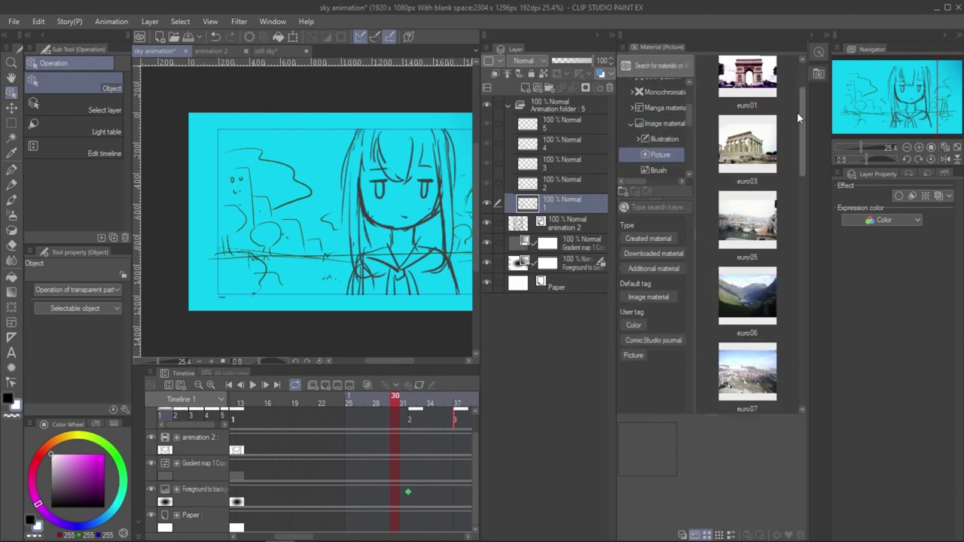
# Place the Trees image material on both sides of the girl and the Deadwood material beside the larger tree.
pyautogui.moveTo(747, 317); pyautogui.dragTo(235, 238)
pyautogui.scroll(-5, 753, 339)
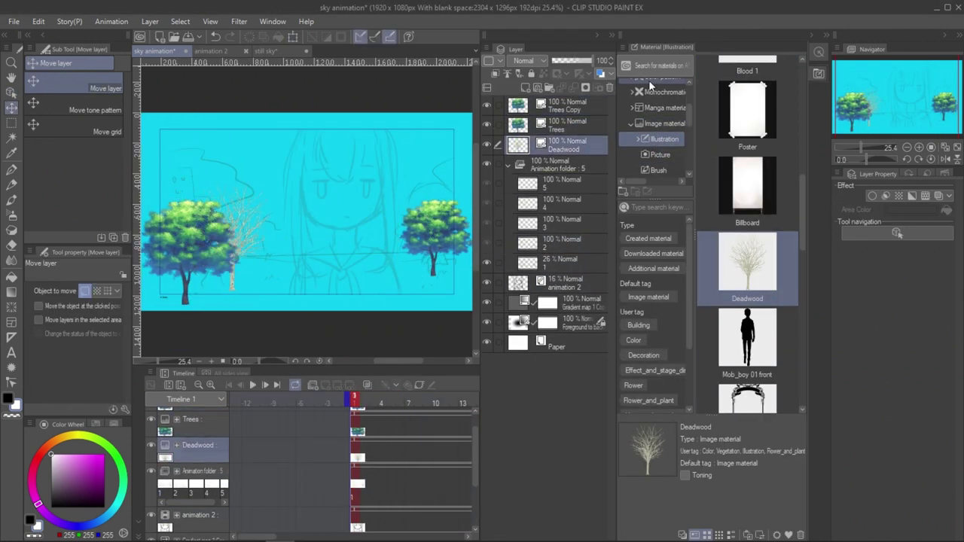
pyautogui.click(189, 293)
pyautogui.click(796, 210)
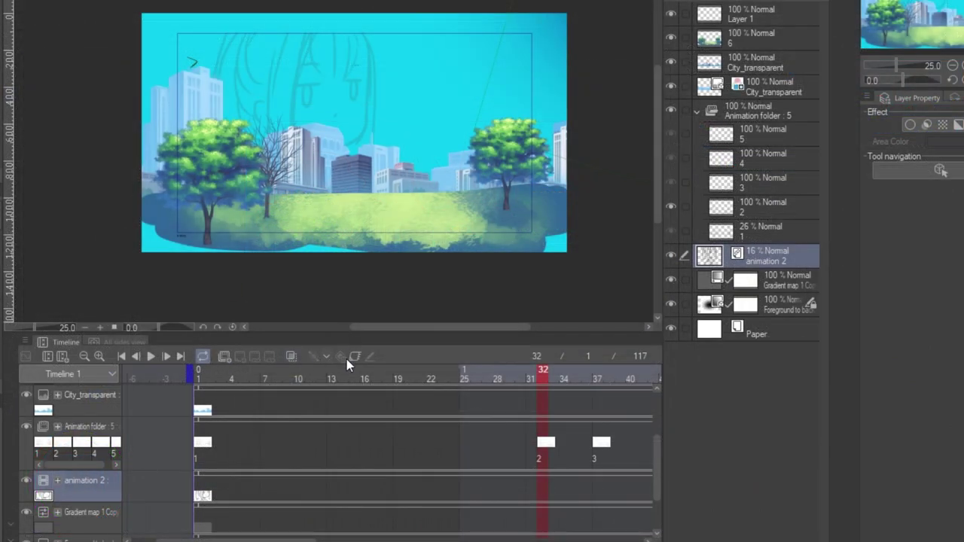
# Enable keyframes on park layer 6 and animate it tilting and sliding toward the lower left through frames 32, 37 and 43.
pyautogui.click(730, 41)
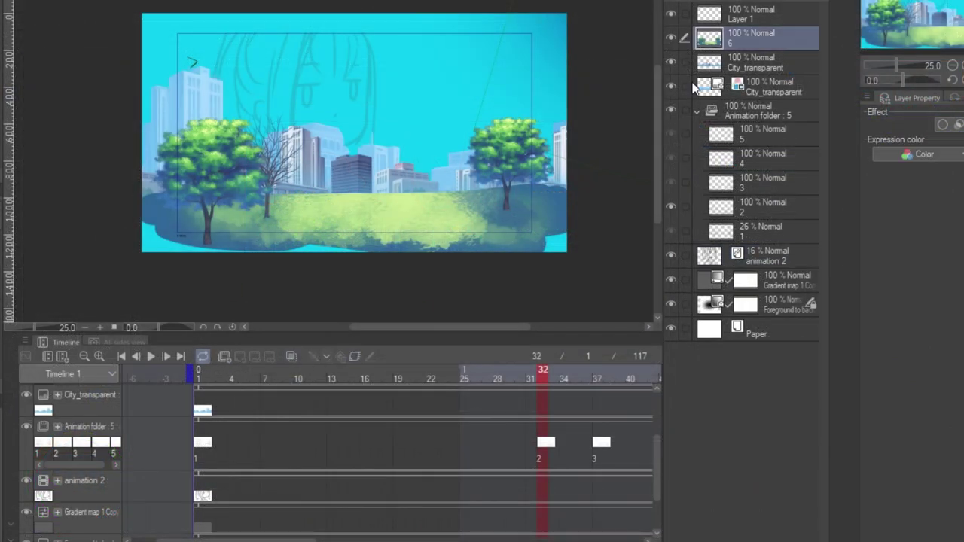
pyautogui.click(354, 355)
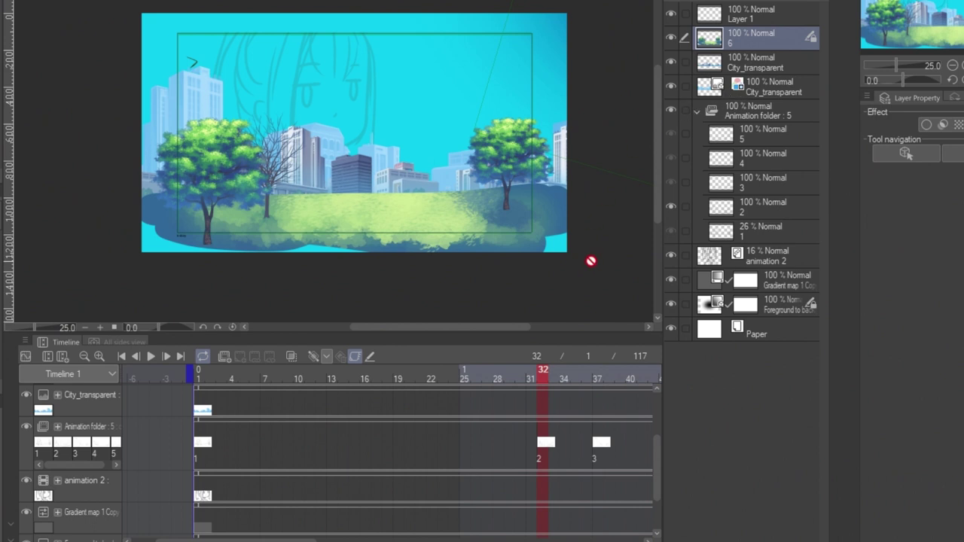
pyautogui.scroll(3, 541, 477)
pyautogui.click(597, 371)
pyautogui.moveTo(549, 143); pyautogui.dragTo(380, 201)
pyautogui.moveTo(393, 293); pyautogui.dragTo(338, 268)
pyautogui.moveTo(598, 371); pyautogui.dragTo(660, 373)
pyautogui.moveTo(329, 216); pyautogui.dragTo(153, 265)
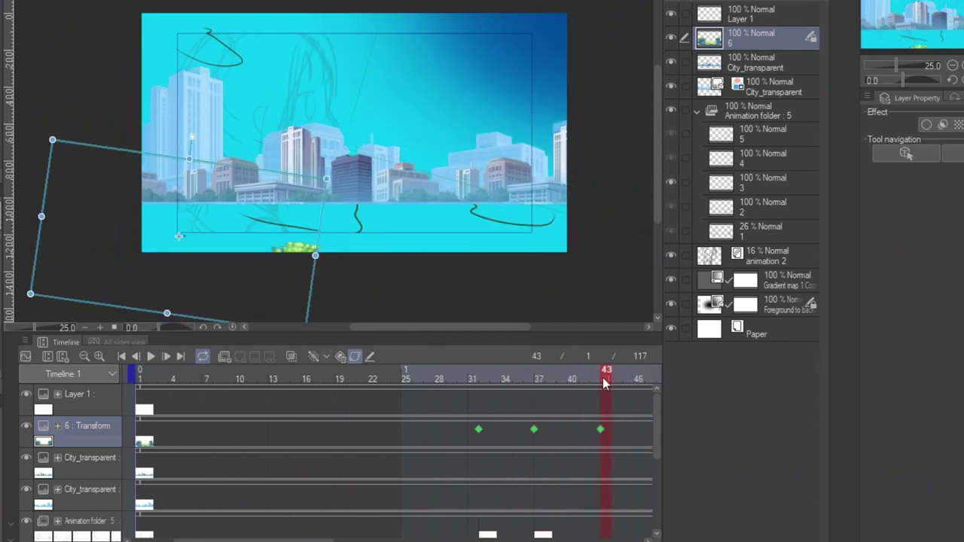
pyautogui.moveTo(604, 375); pyautogui.dragTo(484, 362)
# Enable keyframes on the upper City_transparent layer, and tilt and lower the scenery at frames 37 and 34.
pyautogui.click(744, 67)
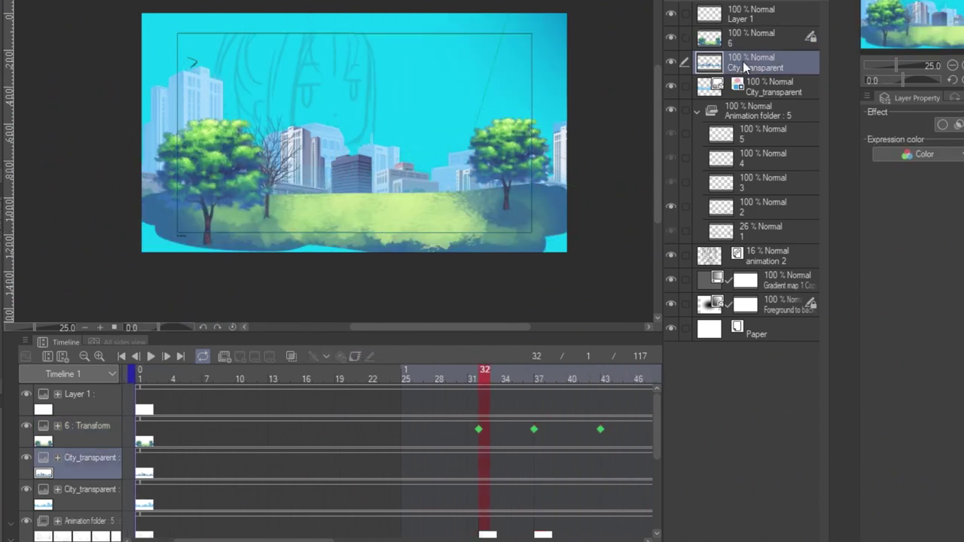
pyautogui.click(356, 357)
pyautogui.click(315, 358)
pyautogui.click(540, 370)
pyautogui.moveTo(525, 37); pyautogui.dragTo(456, 107)
pyautogui.moveTo(539, 370); pyautogui.dragTo(507, 370)
pyautogui.moveTo(512, 262); pyautogui.dragTo(509, 276)
# Refine the scenery's in-between transforms at frame 34 and shift it down and left at frame 43.
pyautogui.click(508, 434)
pyautogui.moveTo(449, 189); pyautogui.dragTo(455, 213)
pyautogui.moveTo(469, 371); pyautogui.dragTo(506, 375)
pyautogui.click(507, 467)
pyautogui.moveTo(561, 62); pyautogui.dragTo(570, 80)
pyautogui.moveTo(506, 370); pyautogui.dragTo(607, 392)
pyautogui.moveTo(361, 189); pyautogui.dragTo(339, 207)
pyautogui.moveTo(602, 373); pyautogui.dragTo(521, 402)
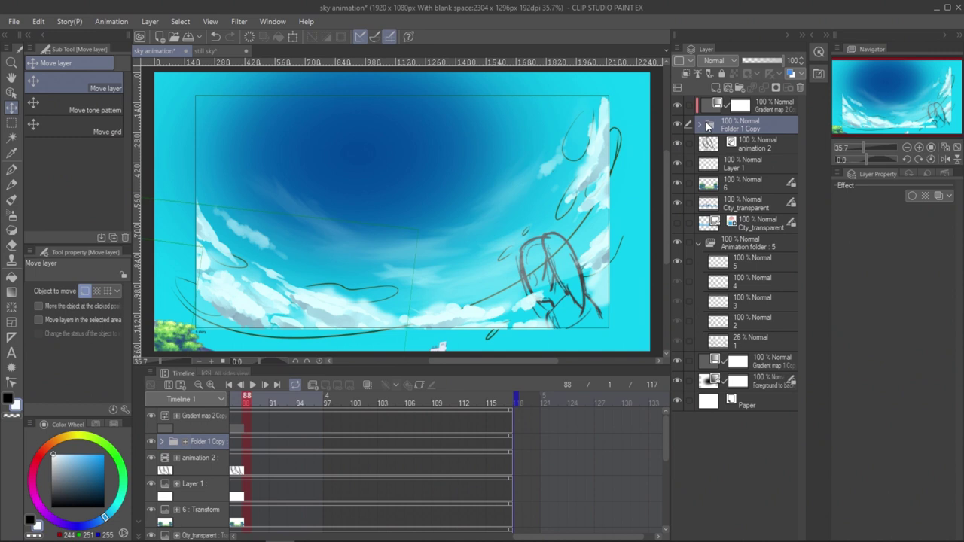
# Enlarge the canvas to about 5080 by 3528 px, adding space on all sides around the artwork.
pyautogui.click(908, 147)
pyautogui.click(909, 147)
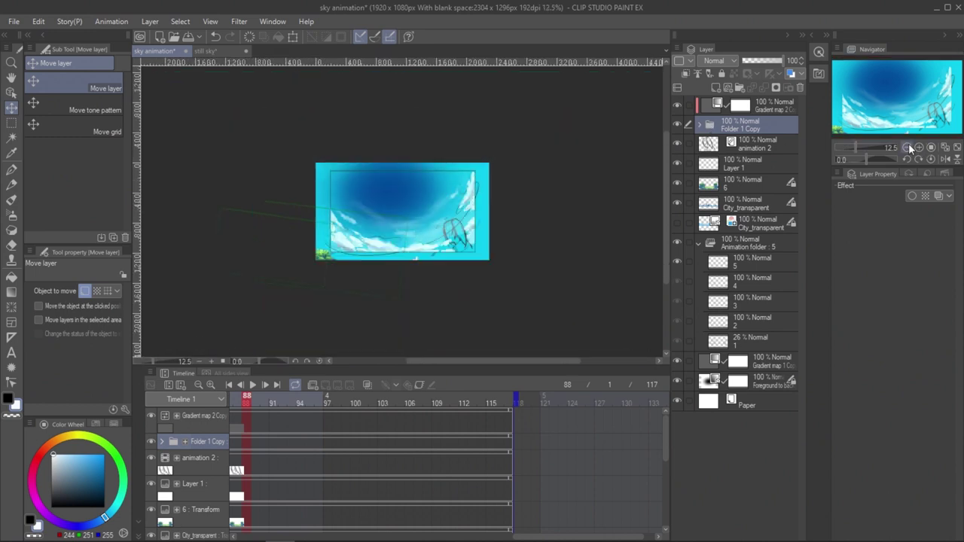
pyautogui.click(909, 147)
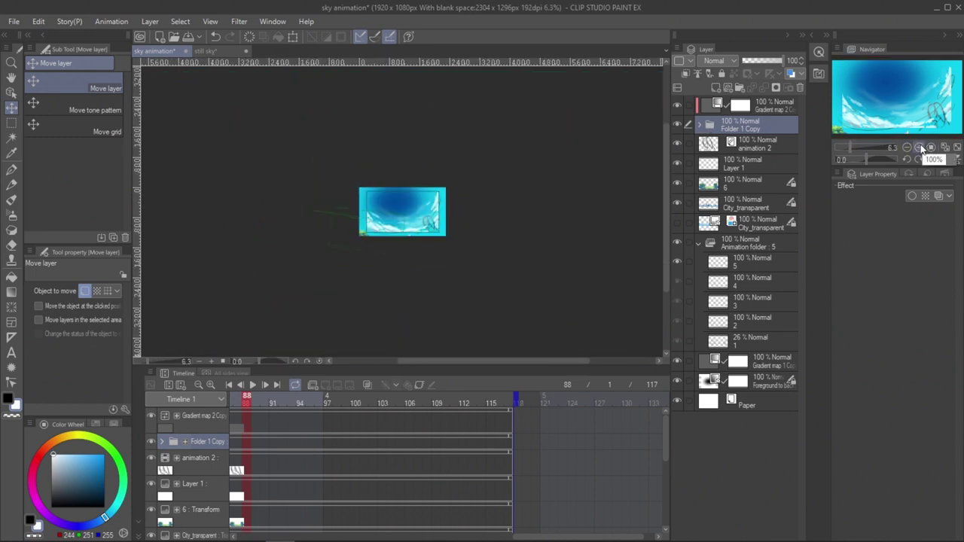
pyautogui.click(920, 148)
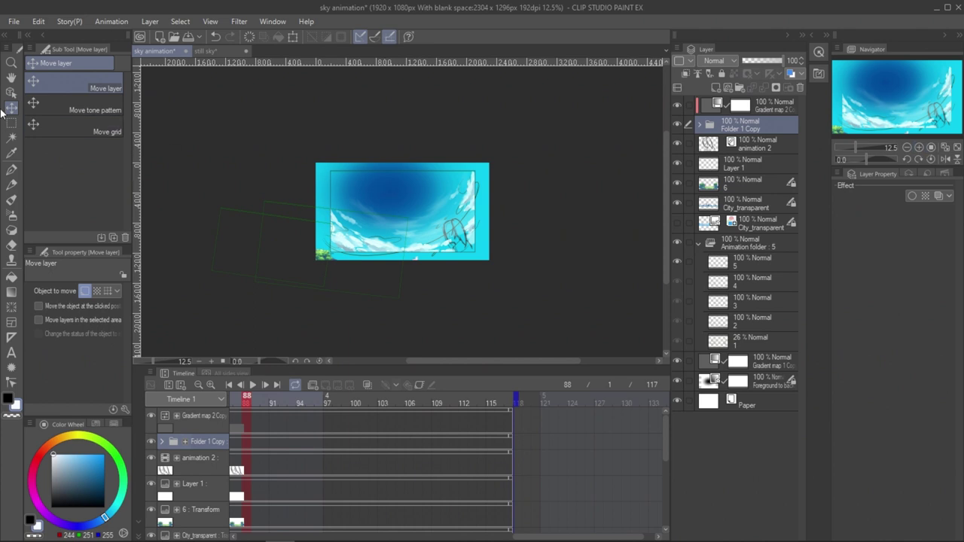
pyautogui.click(38, 23)
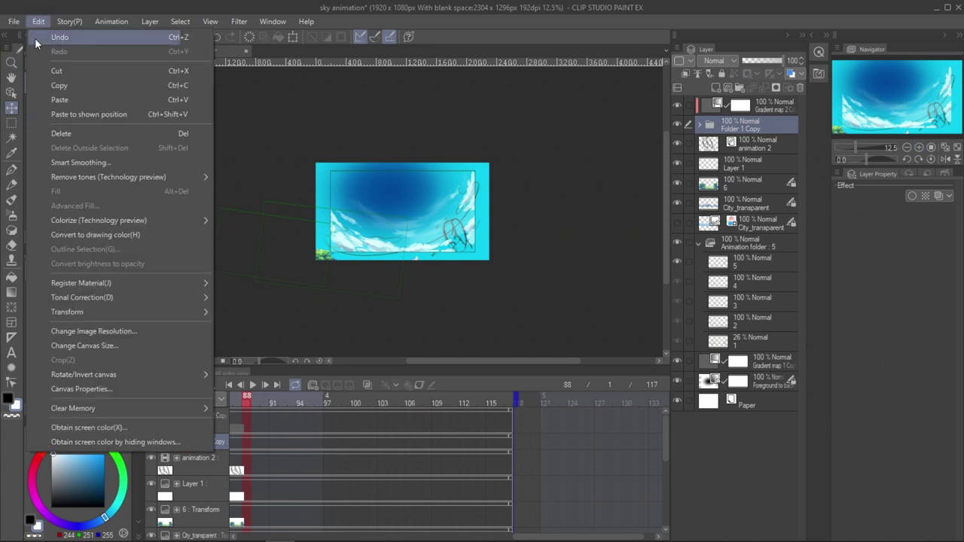
pyautogui.click(60, 346)
pyautogui.moveTo(491, 261); pyautogui.dragTo(527, 338)
pyautogui.moveTo(314, 161); pyautogui.dragTo(145, 71)
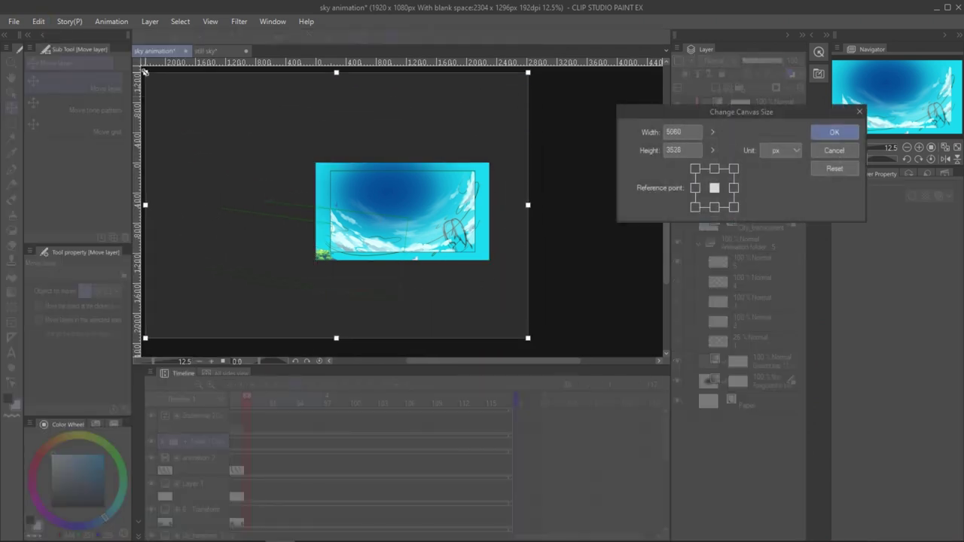
pyautogui.click(835, 133)
# Hide the Gradient map 2 Copy layer and extend the clouds with white and grey brush strokes below the frame's lower edge.
pyautogui.press('b')
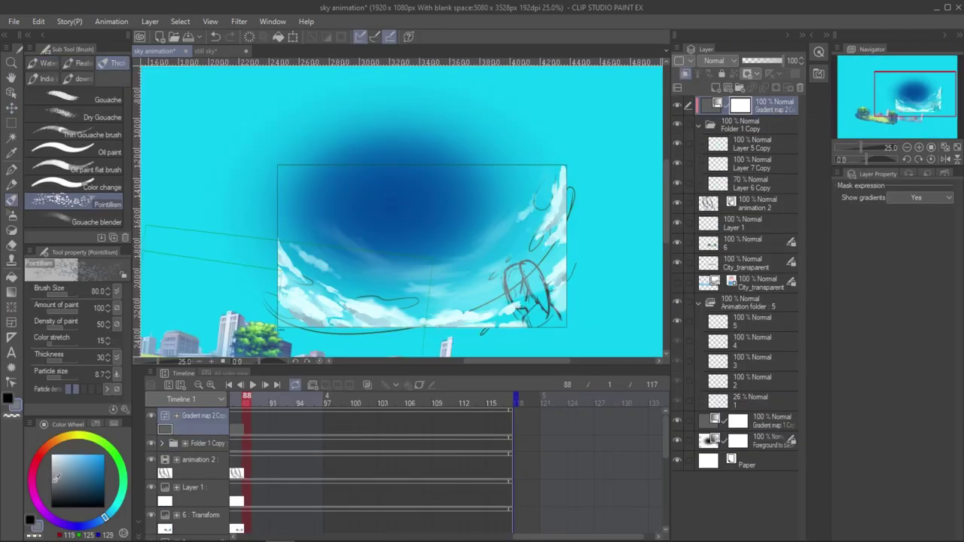
pyautogui.click(677, 106)
pyautogui.keyDown('alt'); pyautogui.click(301, 311); pyautogui.keyUp('alt')
pyautogui.moveTo(323, 331); pyautogui.dragTo(361, 350)
pyautogui.moveTo(472, 348); pyautogui.dragTo(501, 344)
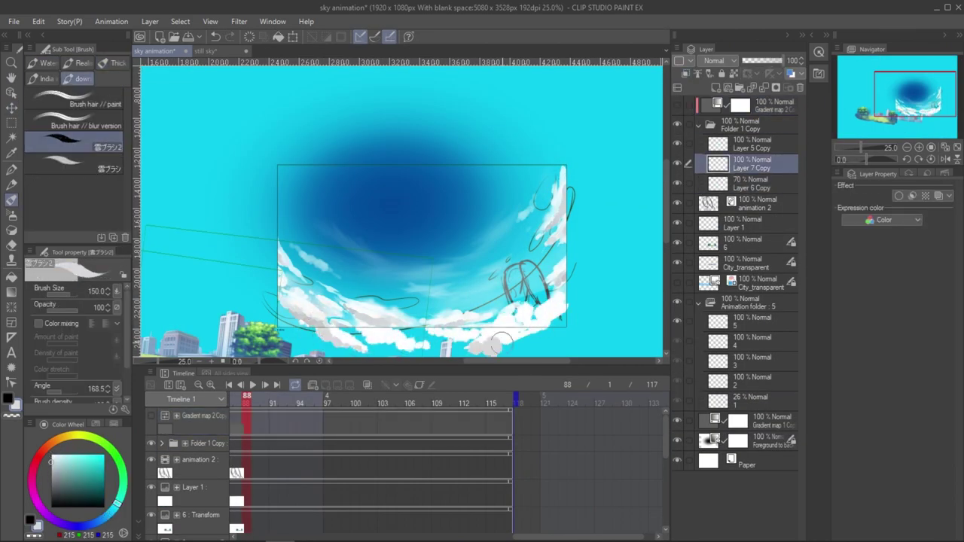
# Hide Layer 5 Copy and paint the white and grey cloud trail up and left beyond the frame on Layer 7 Copy.
pyautogui.click(752, 184)
pyautogui.click(752, 144)
pyautogui.click(678, 143)
pyautogui.click(752, 183)
pyautogui.click(752, 164)
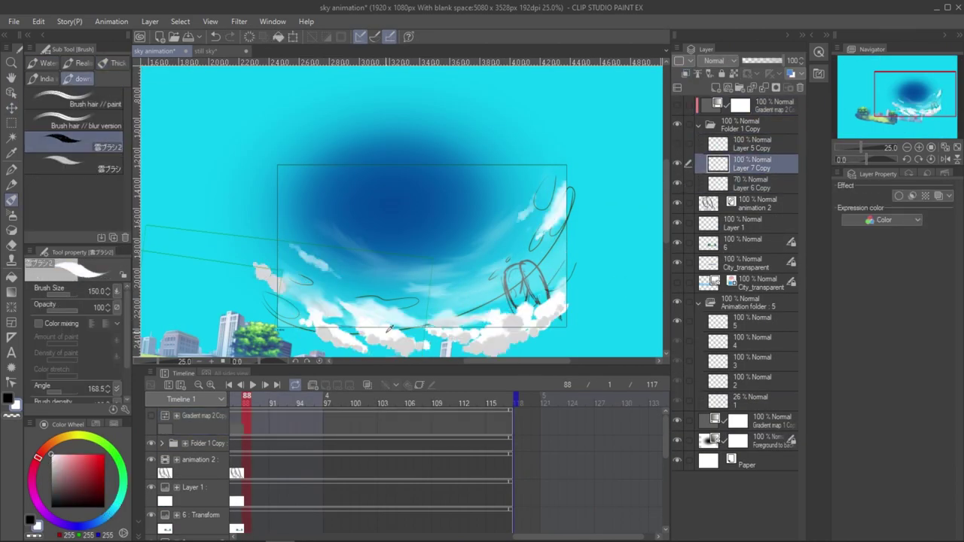
pyautogui.moveTo(253, 213); pyautogui.dragTo(300, 248)
pyautogui.moveTo(265, 190); pyautogui.dragTo(235, 134)
pyautogui.moveTo(249, 173); pyautogui.dragTo(331, 181)
pyautogui.moveTo(331, 165); pyautogui.dragTo(283, 91)
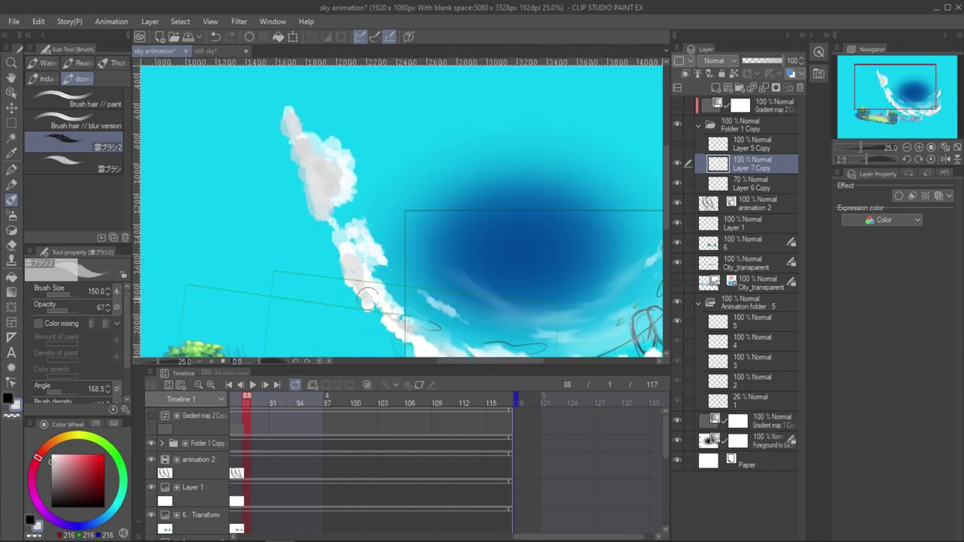
pyautogui.moveTo(290, 124)
pyautogui.mouseDown()
pyautogui.moveTo(312, 178)
pyautogui.moveTo(249, 158)
pyautogui.mouseUp()
# On Layer 6 Copy, paint fainter clouds along the inner side of the trail and smear them with the Finger tip tool.
pyautogui.click(752, 184)
pyautogui.moveTo(255, 181)
pyautogui.mouseDown()
pyautogui.moveTo(243, 137)
pyautogui.moveTo(265, 181)
pyautogui.mouseUp()
pyautogui.moveTo(249, 143); pyautogui.dragTo(256, 242)
pyautogui.press('j')
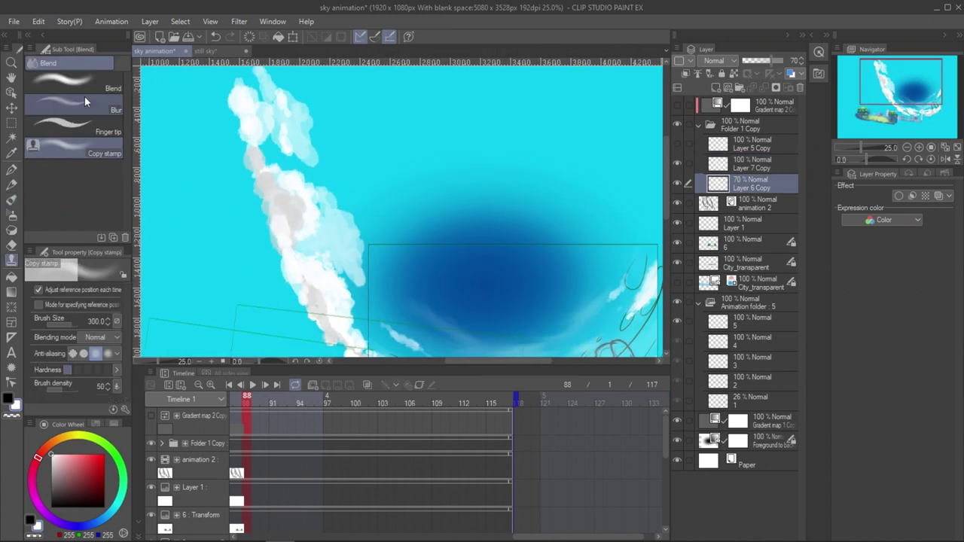
pyautogui.click(85, 128)
pyautogui.moveTo(286, 121); pyautogui.dragTo(369, 248)
# Build up the upper end of the cloud trail with more strokes and a sampled cloud colour across the cloud layers.
pyautogui.click(761, 142)
pyautogui.press('b')
pyautogui.moveTo(273, 105); pyautogui.dragTo(283, 159)
pyautogui.moveTo(226, 145); pyautogui.dragTo(215, 86)
pyautogui.keyDown('alt'); pyautogui.click(255, 159); pyautogui.keyUp('alt')
pyautogui.click(752, 164)
pyautogui.moveTo(215, 97)
pyautogui.mouseDown()
pyautogui.moveTo(232, 149)
pyautogui.moveTo(259, 127)
pyautogui.mouseUp()
pyautogui.click(752, 144)
pyautogui.hotkey('ctrl', '-')
pyautogui.hotkey('ctrl', '-')
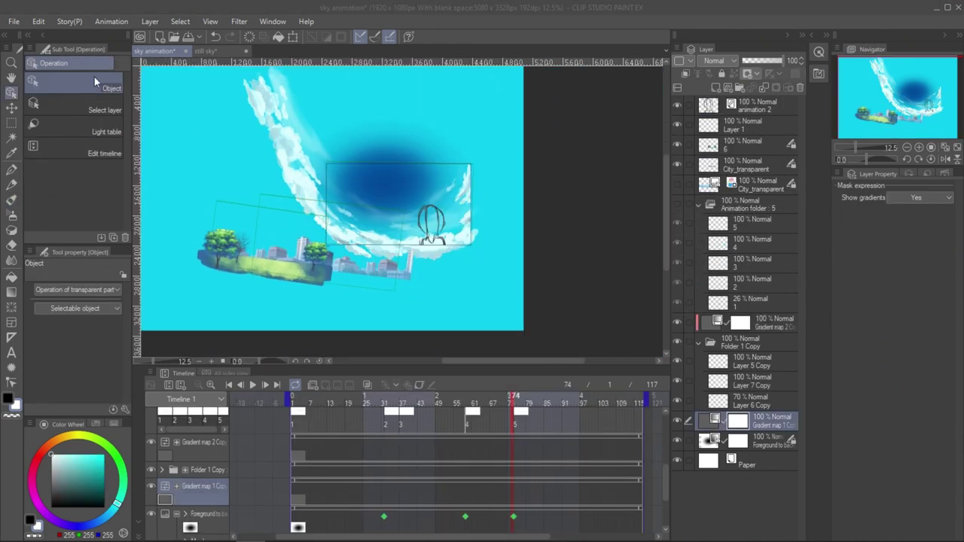
# Add a 2D camera folder to the timeline above the Gradient map 1 Copy layer.
pyautogui.rightClick(199, 491)
pyautogui.moveTo(280, 295)
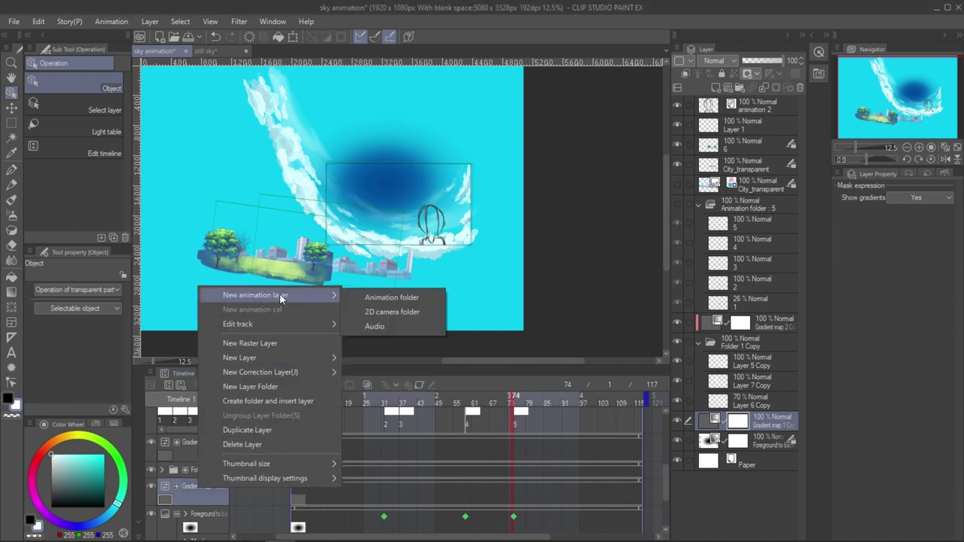
pyautogui.click(373, 313)
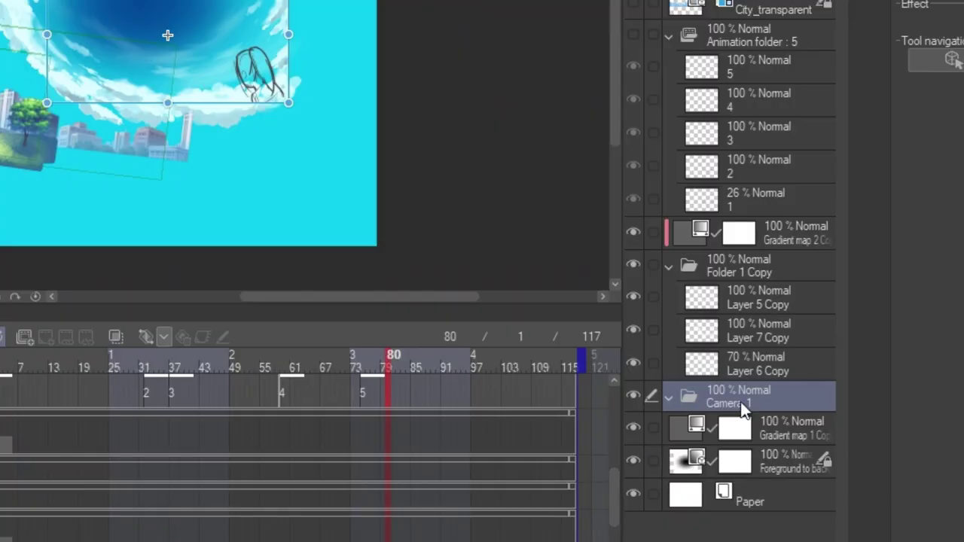
# Move the Camera 1 folder above Gradient map 2 Copy and place that gradient map and Folder 1 Copy inside it.
pyautogui.moveTo(742, 422); pyautogui.dragTo(745, 333)
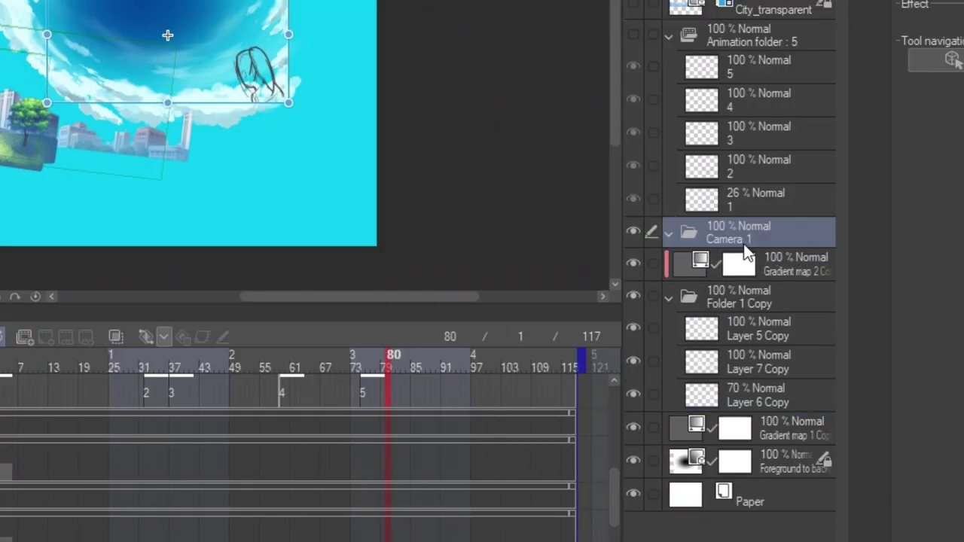
pyautogui.click(750, 264)
pyautogui.moveTo(774, 230); pyautogui.dragTo(774, 229)
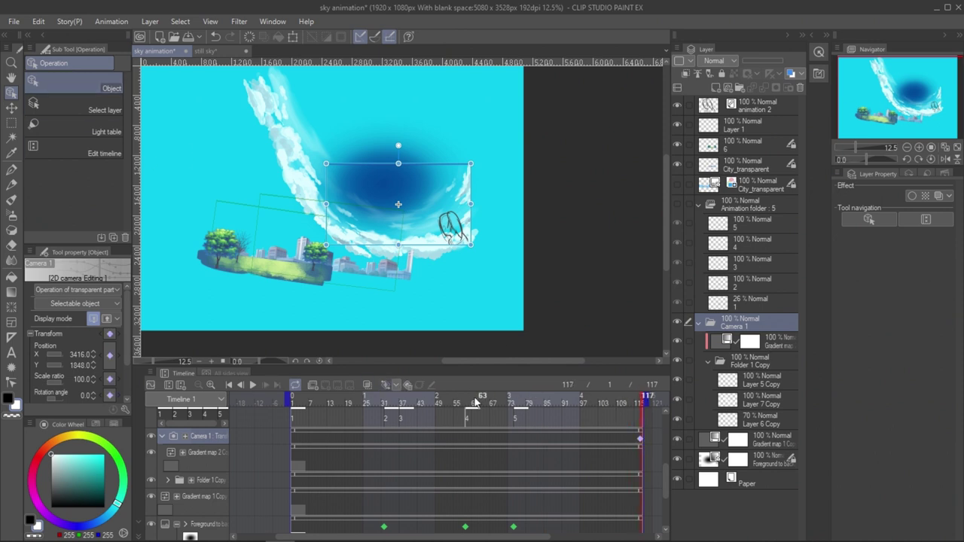
# At frame 32, keyframe the camera frame onto the upper cloud trail, scaled to about 60.7 and rotated about 59°.
pyautogui.moveTo(476, 403); pyautogui.dragTo(386, 403)
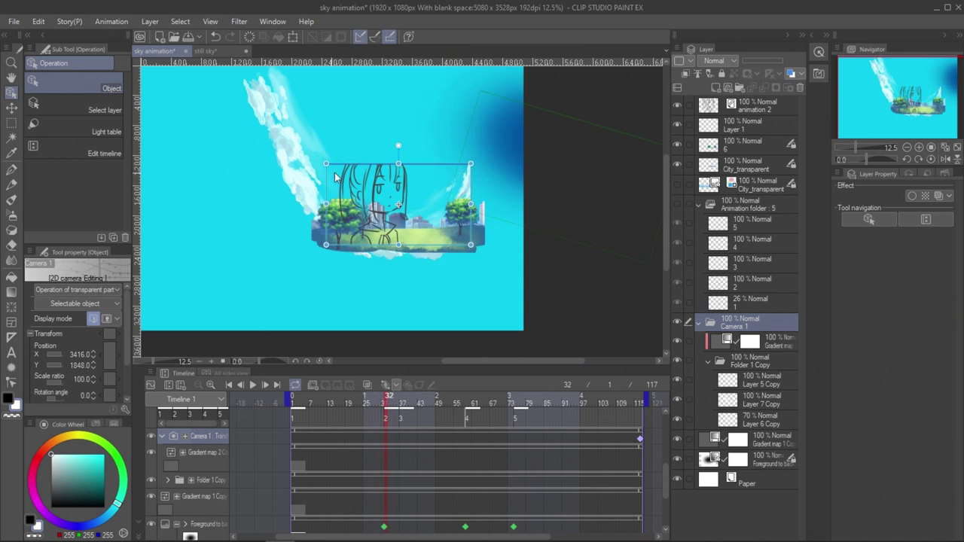
pyautogui.moveTo(473, 163); pyautogui.dragTo(385, 140)
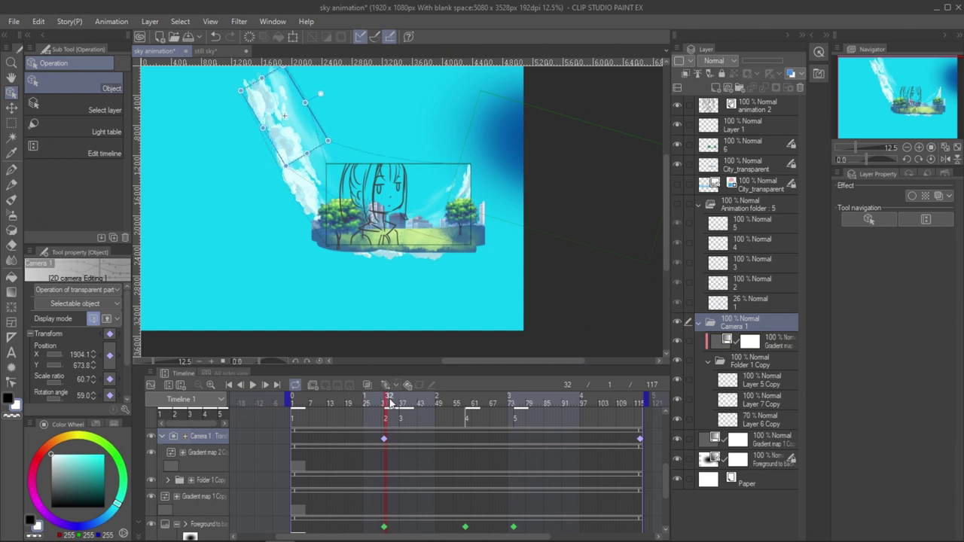
pyautogui.moveTo(390, 404); pyautogui.dragTo(516, 340)
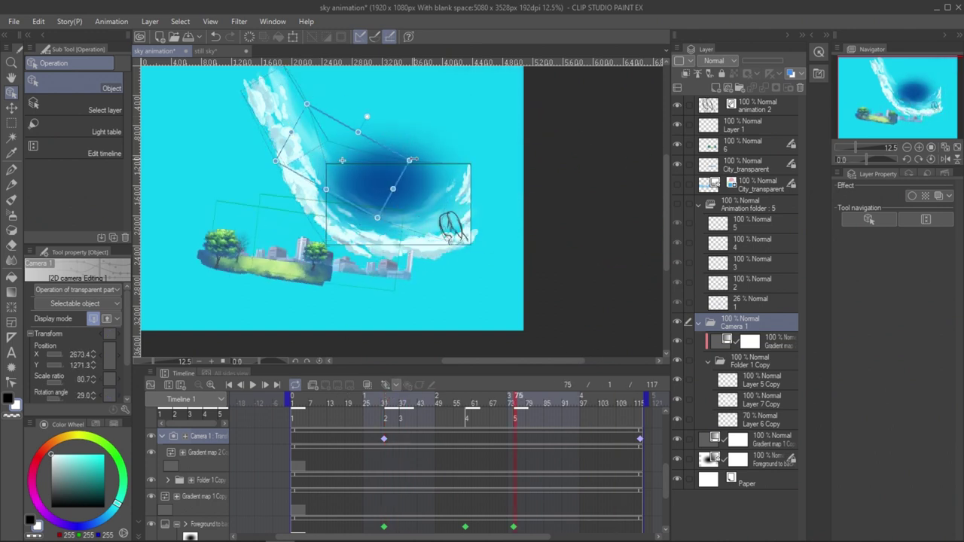
pyautogui.moveTo(413, 159); pyautogui.dragTo(410, 138)
pyautogui.moveTo(362, 160); pyautogui.dragTo(399, 171)
pyautogui.hotkey('ctrl', 'z')
pyautogui.hotkey('ctrl', 'z')
# Move the camera's final keyframe to frame 75, check the motion, and switch the 2D camera's display mode.
pyautogui.moveTo(640, 439); pyautogui.dragTo(514, 438)
pyautogui.moveTo(515, 403); pyautogui.dragTo(627, 389)
pyautogui.hotkey('ctrl', 'z')
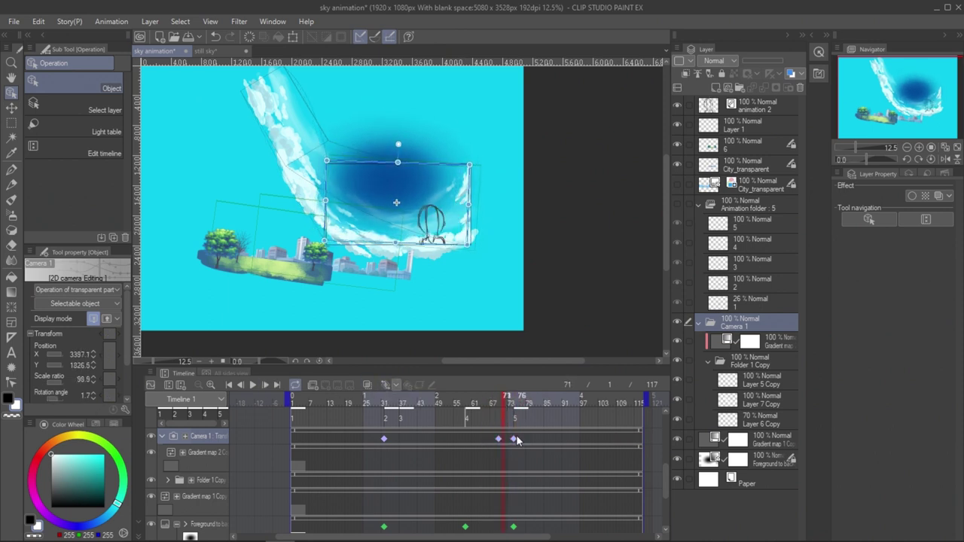
pyautogui.click(388, 403)
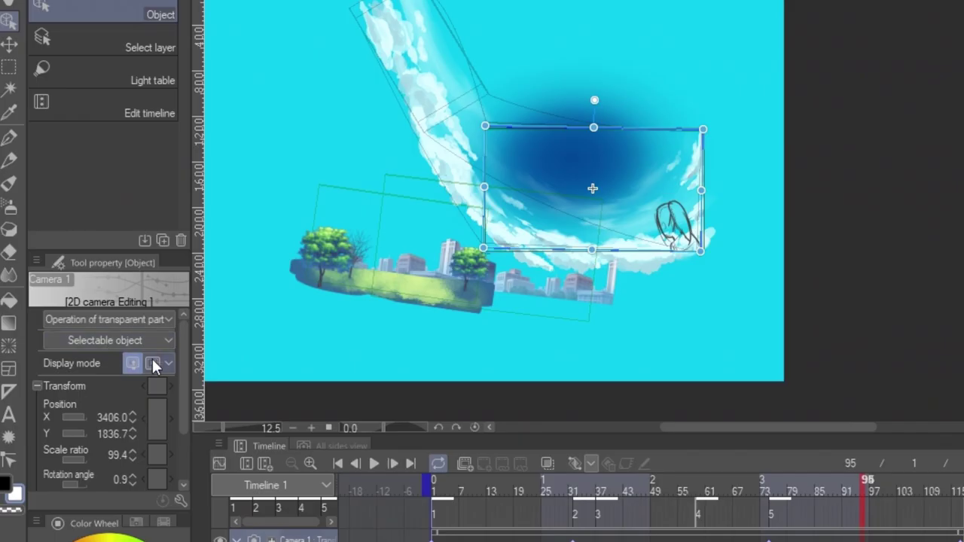
pyautogui.click(152, 363)
pyautogui.scroll(4, 594, 190)
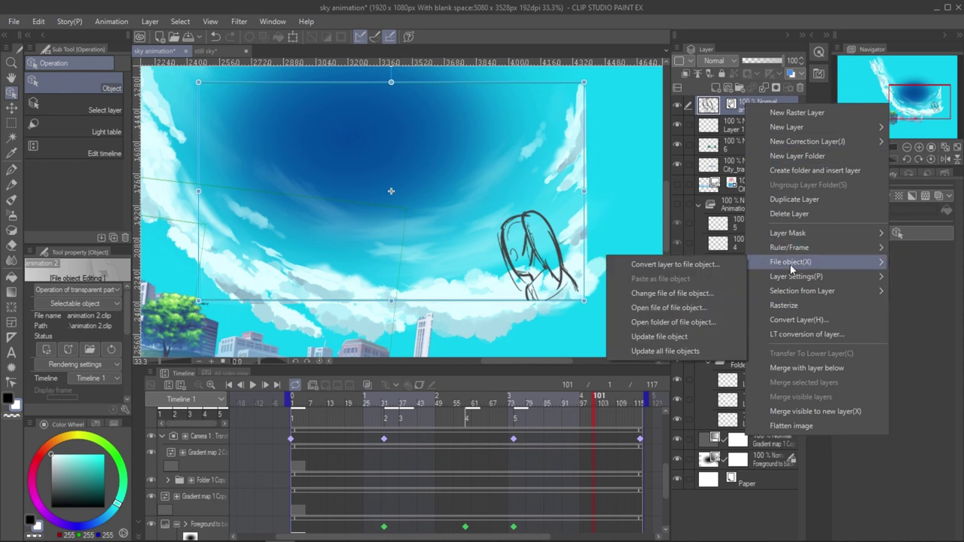
# Change the source file of the animation 2 file object to animation 5.
pyautogui.moveTo(791, 263)
pyautogui.click(687, 294)
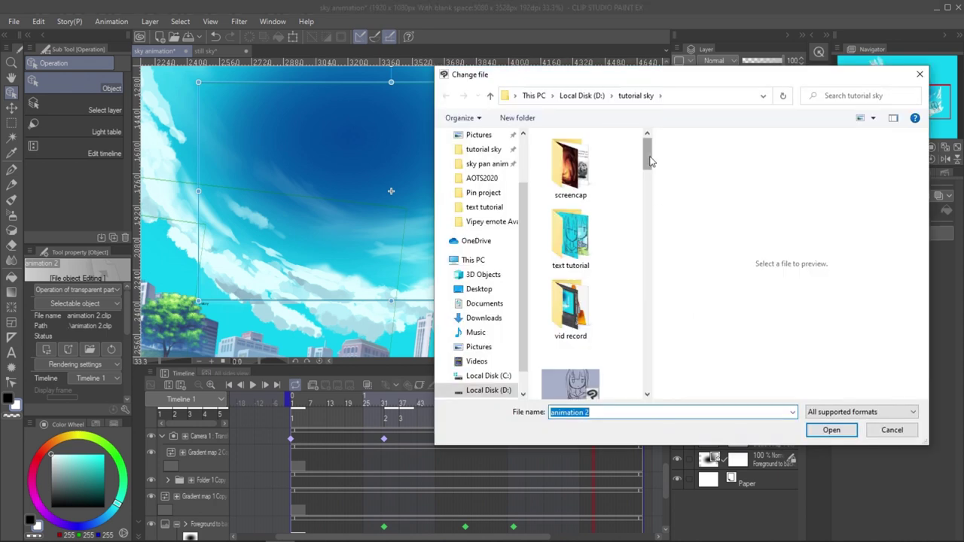
pyautogui.scroll(-3, 571, 264)
pyautogui.click(570, 211)
pyautogui.click(826, 435)
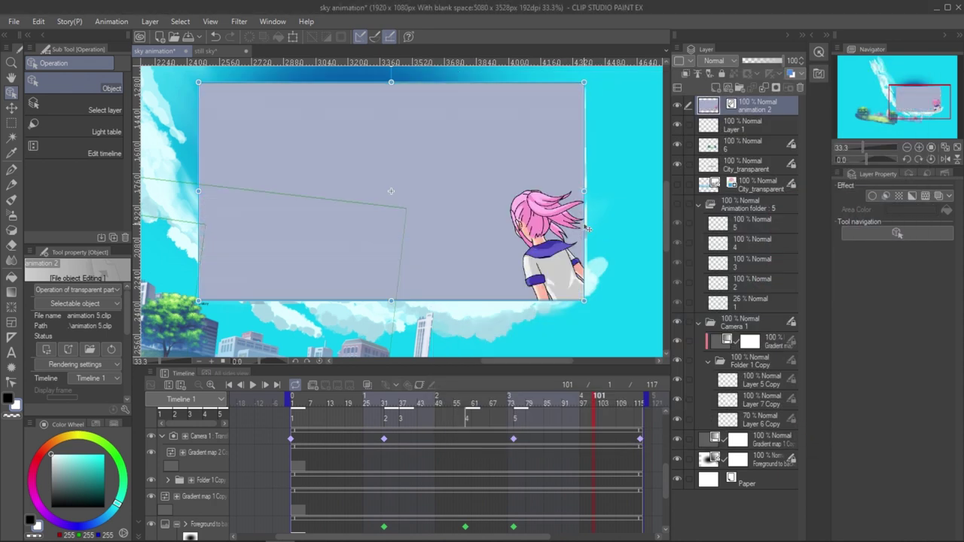
# Open the file object's source file and delete its Paper layer so the character has a transparent background.
pyautogui.rightClick(761, 105)
pyautogui.moveTo(803, 260)
pyautogui.click(702, 305)
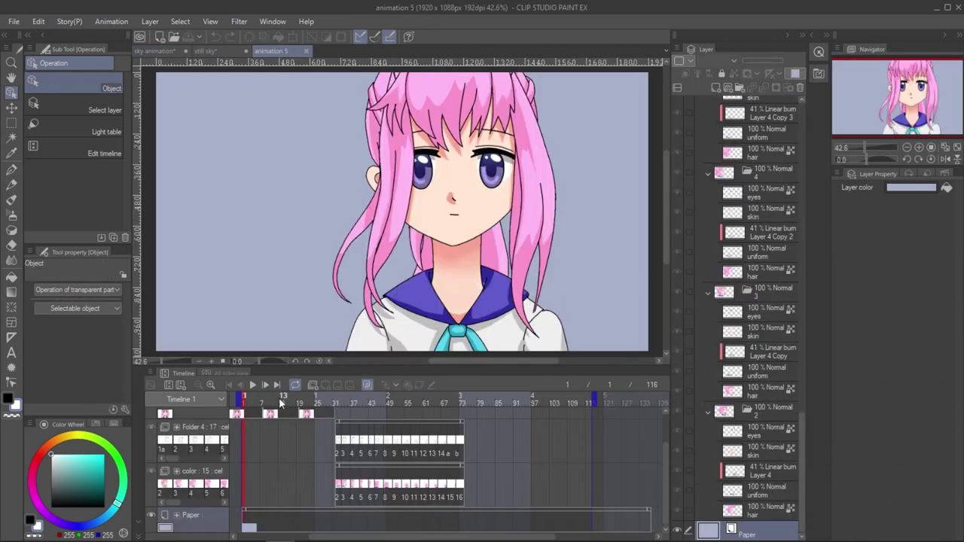
pyautogui.click(803, 90)
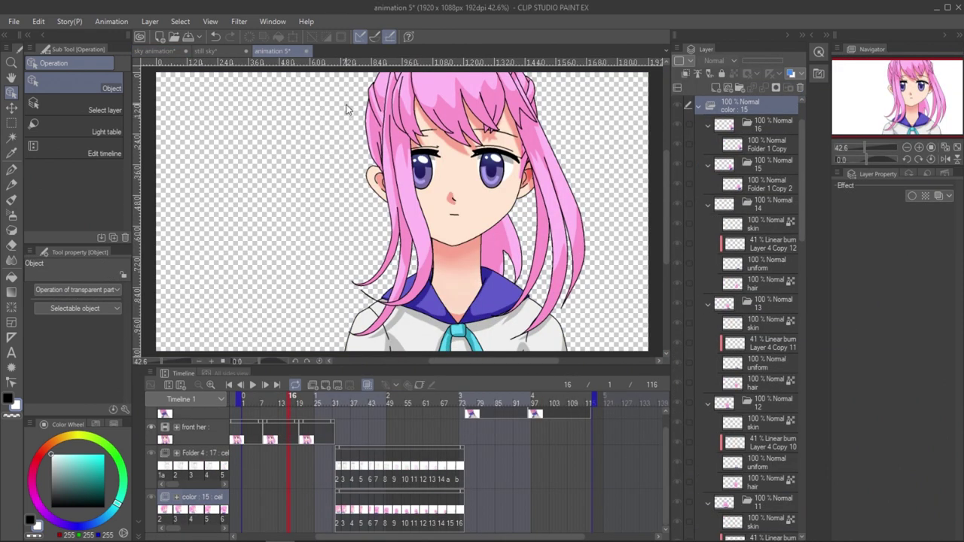
# Close the still sky document, return to the sky animation and scrub through it to frame 112.
pyautogui.click(210, 55)
pyautogui.click(246, 52)
pyautogui.click(486, 216)
pyautogui.click(142, 53)
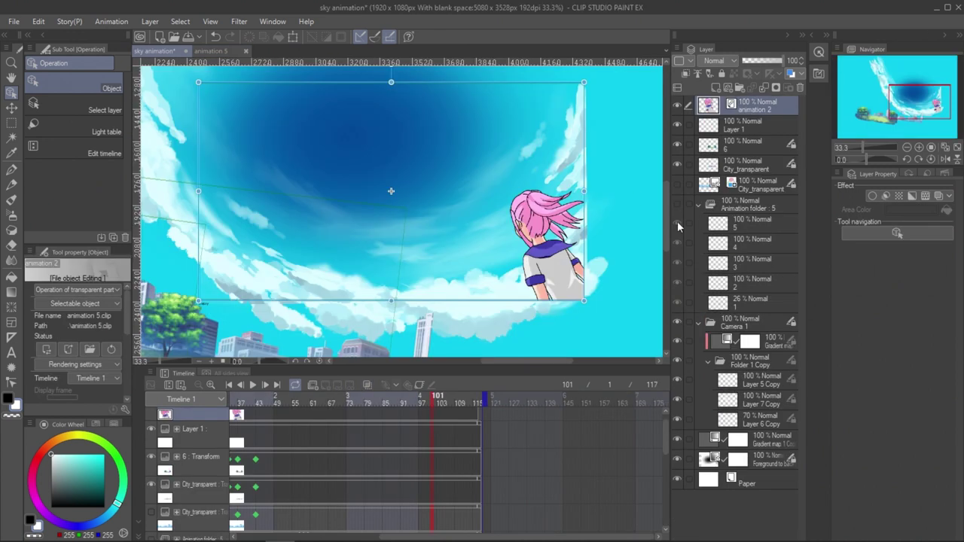
pyautogui.moveTo(246, 399); pyautogui.dragTo(455, 393)
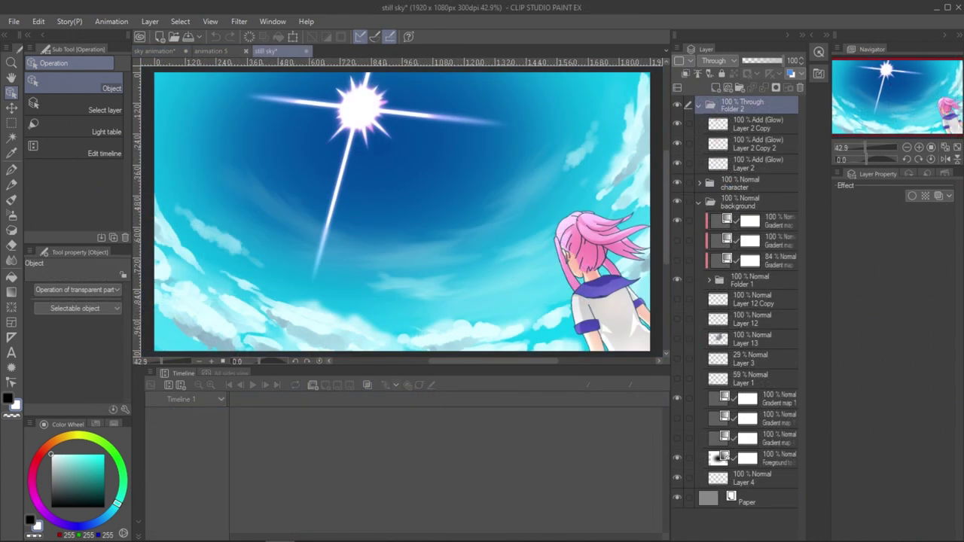
# Paste the star glow folder from still sky into the sky animation and move it over the dark blue centre.
pyautogui.click(156, 51)
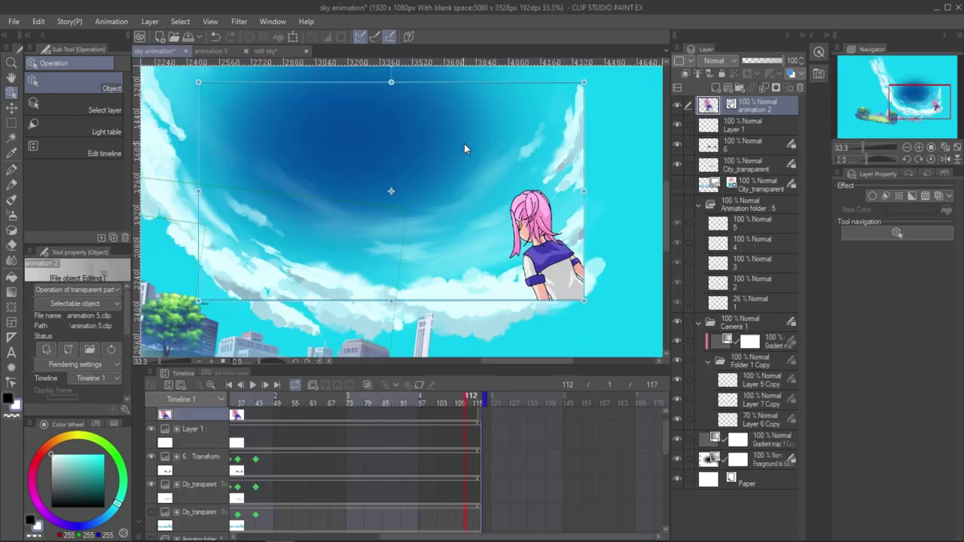
pyautogui.hotkey('ctrl', 'v')
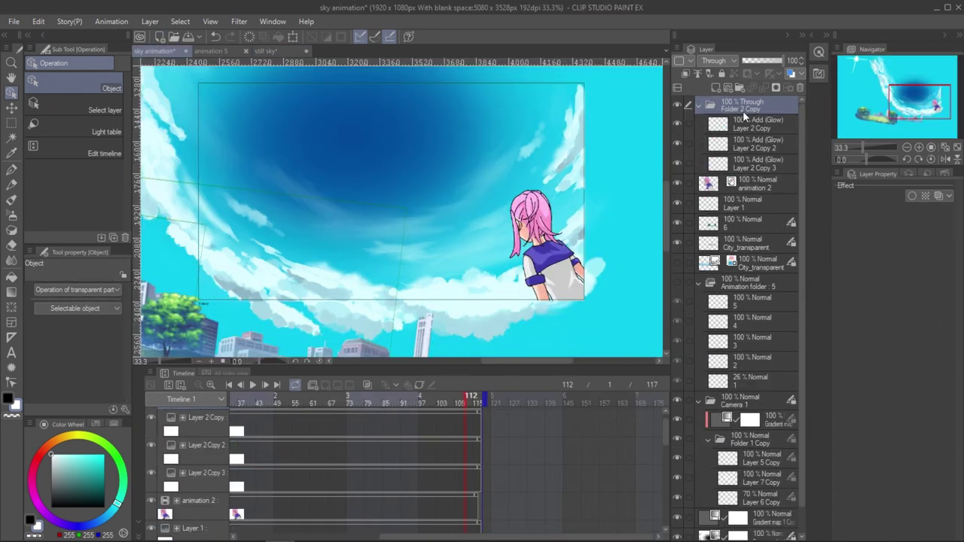
pyautogui.scroll(-4, 360, 89)
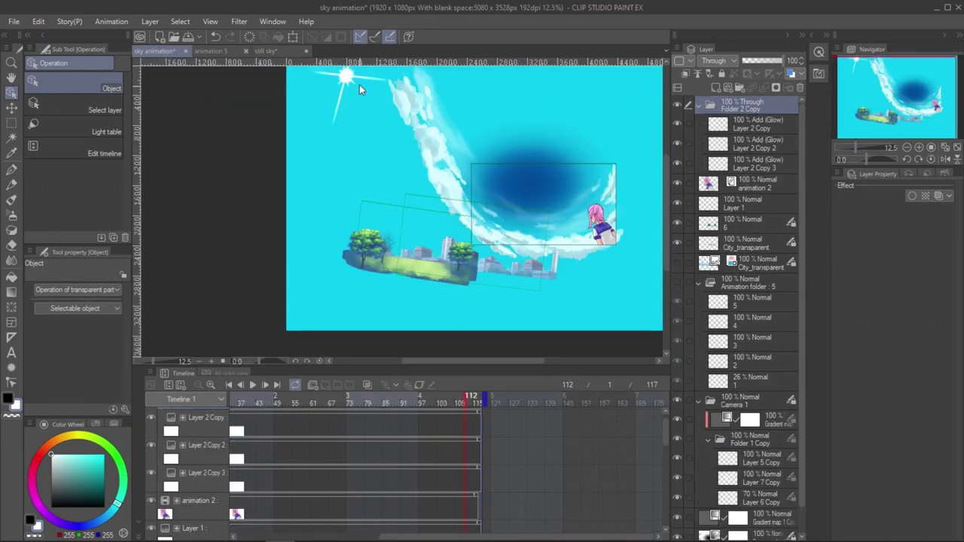
pyautogui.click(12, 106)
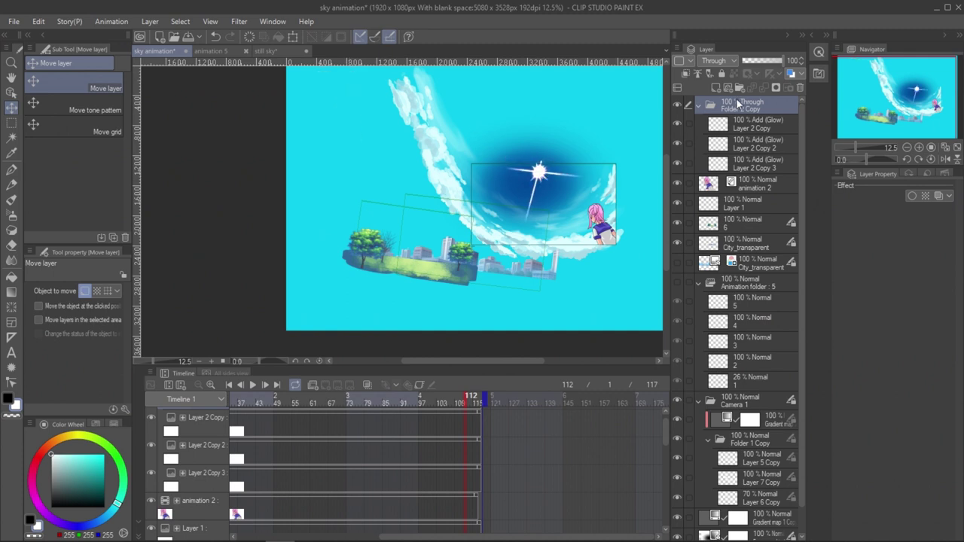
# Enable keyframes on the star glow layers and reposition the glow in the dark blue sky near the last frames.
pyautogui.click(420, 385)
pyautogui.moveTo(464, 399)
pyautogui.mouseDown()
pyautogui.moveTo(282, 395)
pyautogui.moveTo(474, 409)
pyautogui.mouseUp()
pyautogui.moveTo(587, 117); pyautogui.dragTo(537, 178)
pyautogui.moveTo(479, 403); pyautogui.dragTo(513, 395)
# Pick a medium blue (61, 118, 210) and fill the empty Layer 2 above animation 2 with it.
pyautogui.click(49, 518)
pyautogui.click(87, 465)
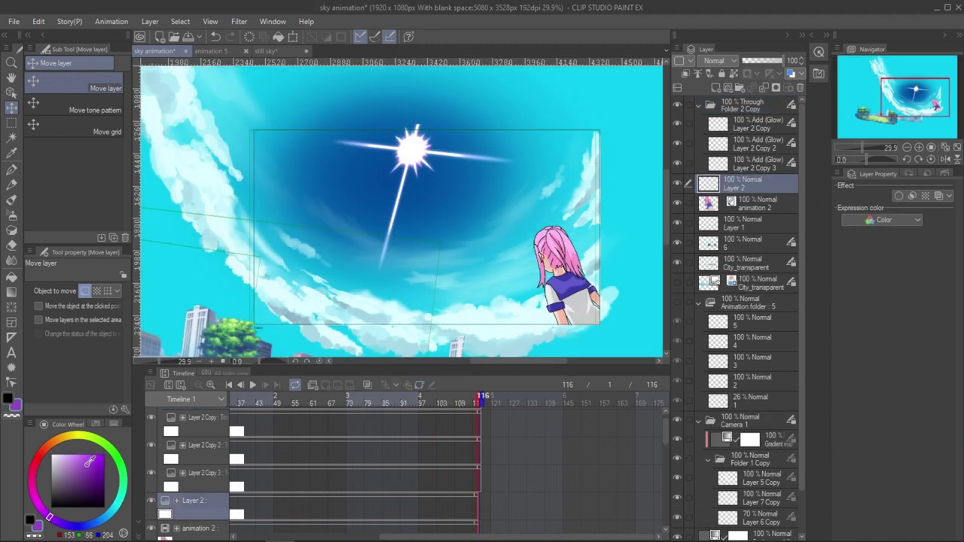
pyautogui.click(90, 461)
pyautogui.hotkey('alt', 'BackSpace')
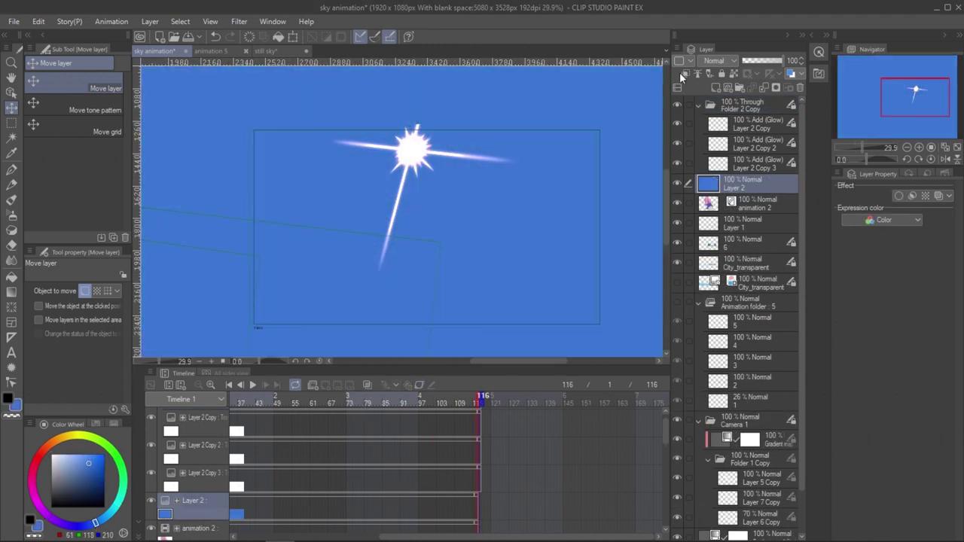
# Clip Layer 2 to the animation 2 layer and set it to Linear burn at 26% opacity.
pyautogui.click(684, 74)
pyautogui.click(714, 60)
pyautogui.click(724, 230)
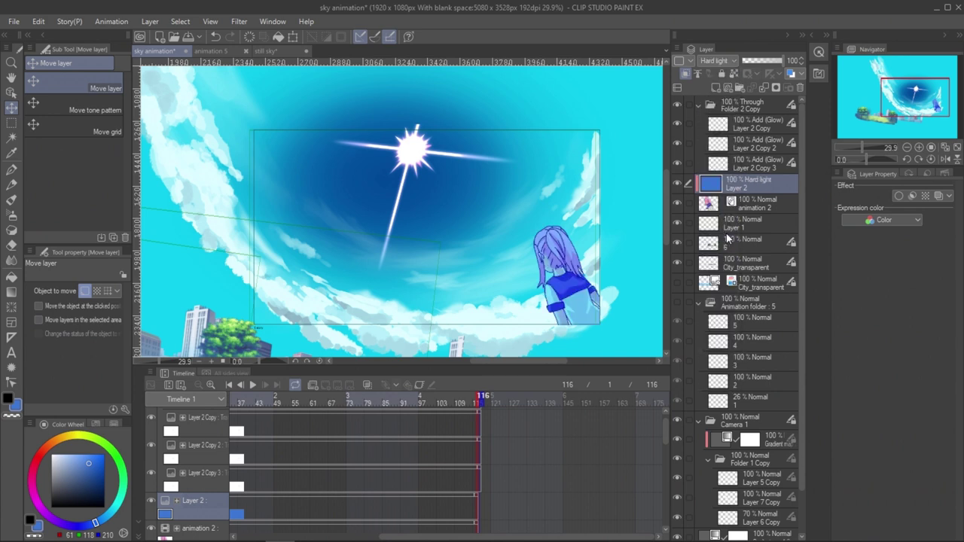
pyautogui.click(720, 61)
pyautogui.click(724, 121)
pyautogui.moveTo(759, 59); pyautogui.dragTo(753, 57)
# At frame 57, clear Layer 2's fill, shade the hair and shoulders with a size 600 Soft airbrush, and set 51% opacity.
pyautogui.moveTo(410, 397); pyautogui.dragTo(299, 379)
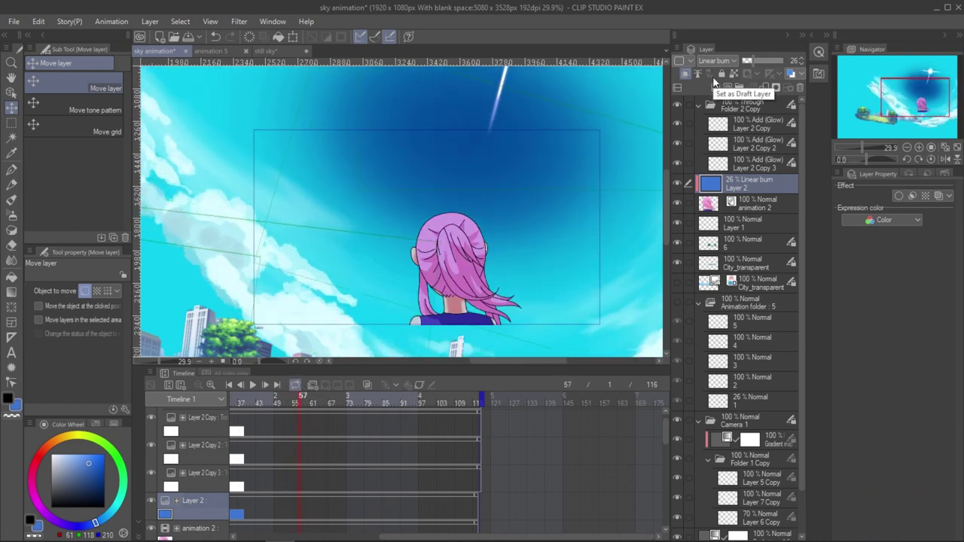
pyautogui.click(12, 216)
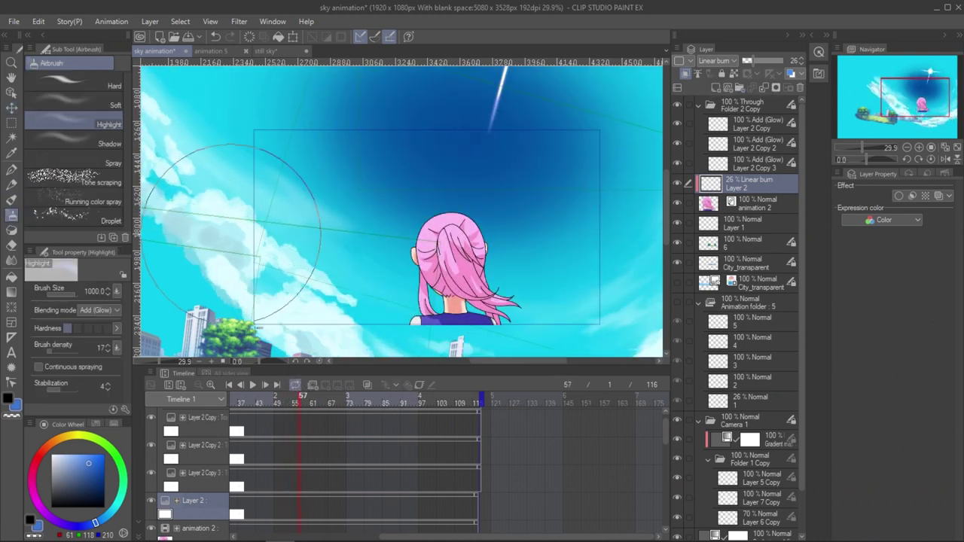
pyautogui.click(110, 104)
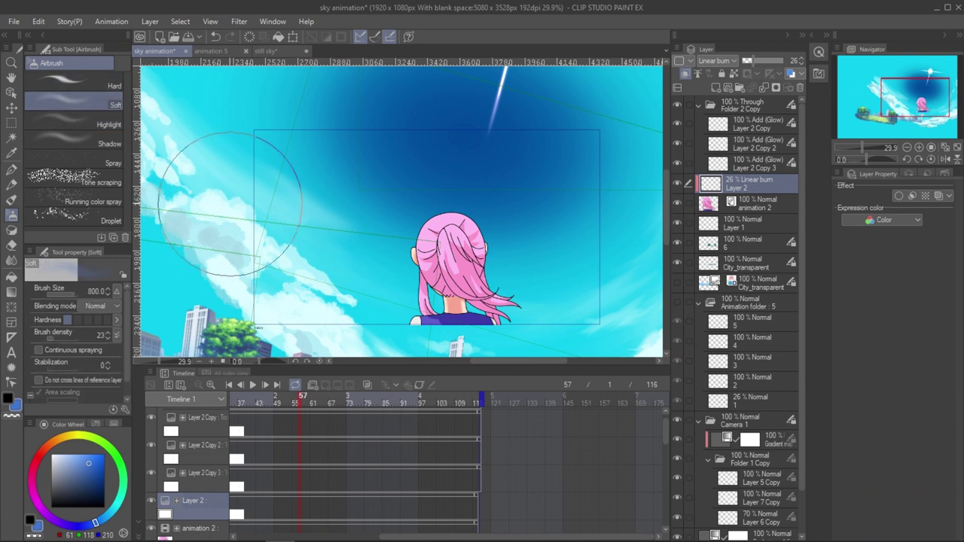
pyautogui.press('[')
pyautogui.press('[')
pyautogui.moveTo(503, 312); pyautogui.dragTo(458, 304)
pyautogui.moveTo(770, 61); pyautogui.dragTo(764, 60)
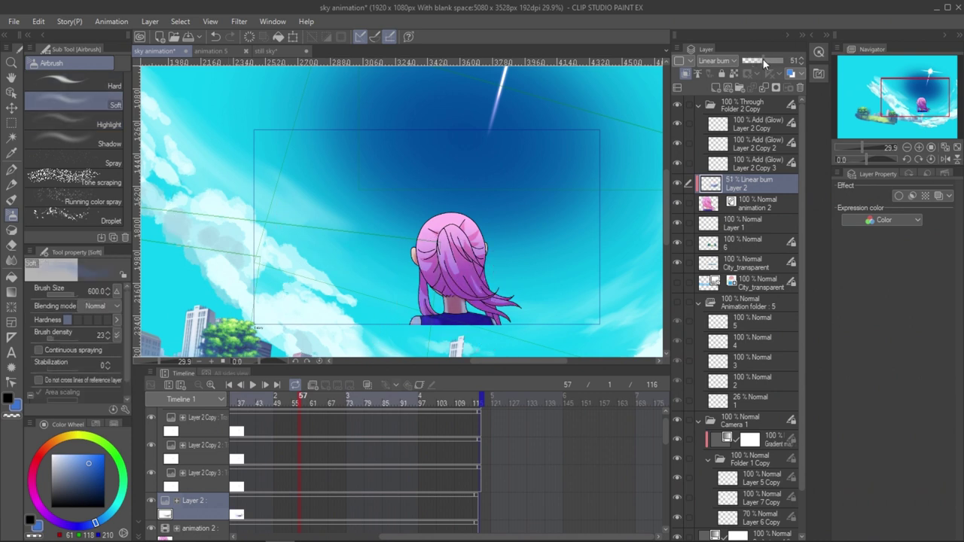
# Enable keyframes on Layer 2 and animate its opacity from a low value near frame 51 up to 51% at frame 75.
pyautogui.moveTo(297, 402); pyautogui.dragTo(372, 404)
pyautogui.click(302, 403)
pyautogui.click(419, 385)
pyautogui.click(749, 58)
pyautogui.moveTo(747, 58); pyautogui.dragTo(765, 59)
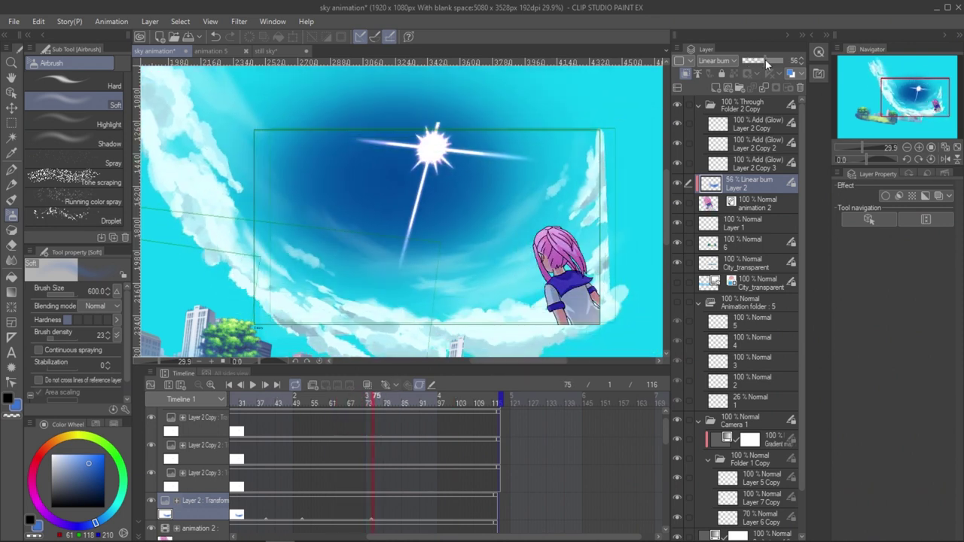
# Add a clipped Add (Glow) layer above Layer 2 and airbrush orange-red light (255, 129, 94) onto the character's hair.
pyautogui.click(716, 88)
pyautogui.click(714, 60)
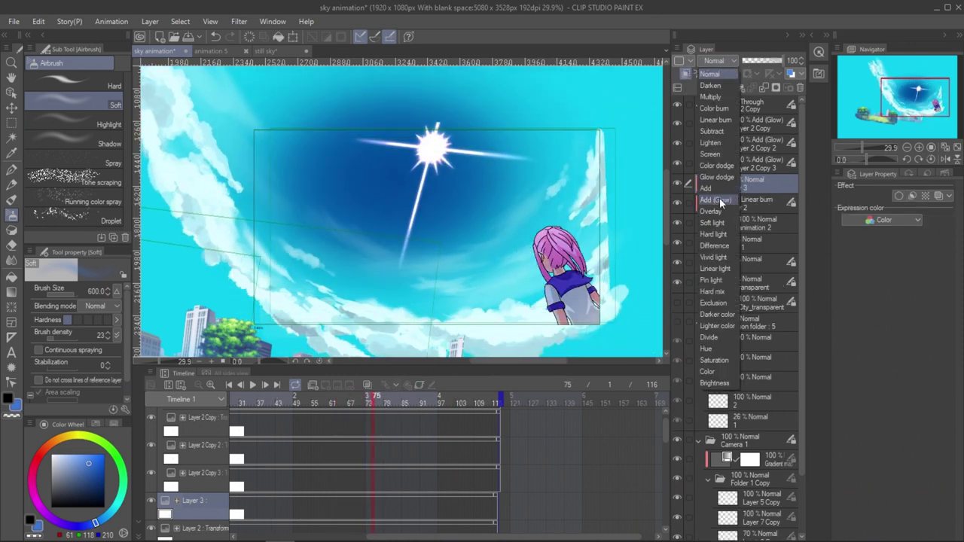
pyautogui.click(719, 197)
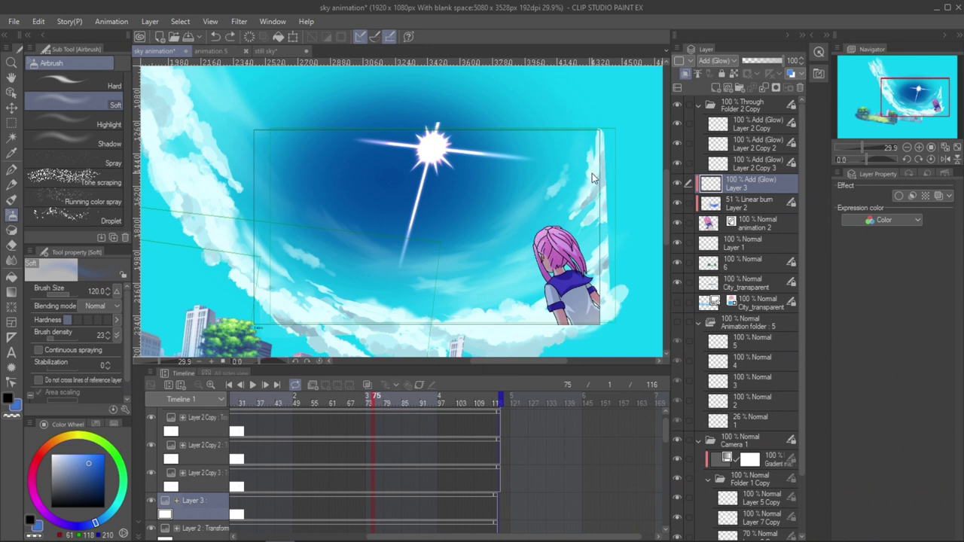
pyautogui.moveTo(358, 403); pyautogui.dragTo(307, 405)
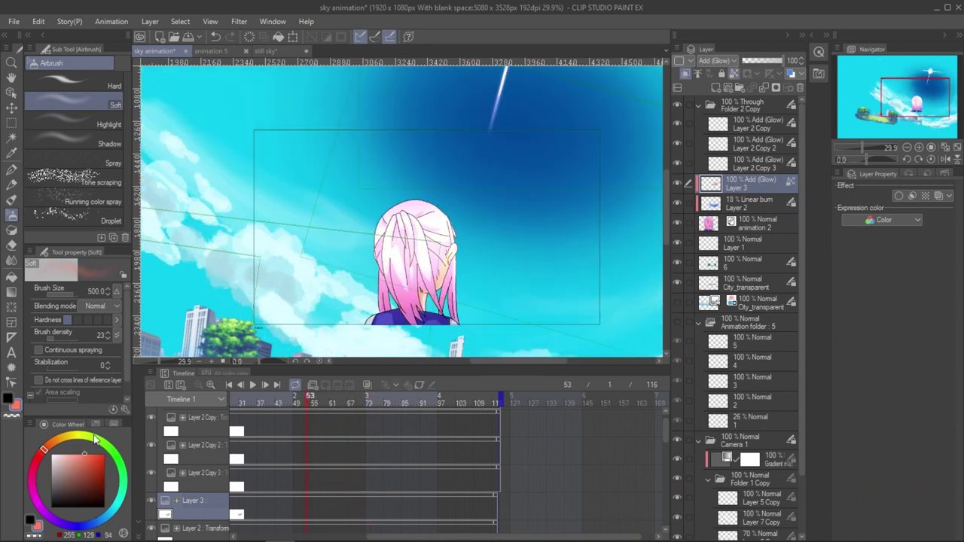
pyautogui.click(497, 400)
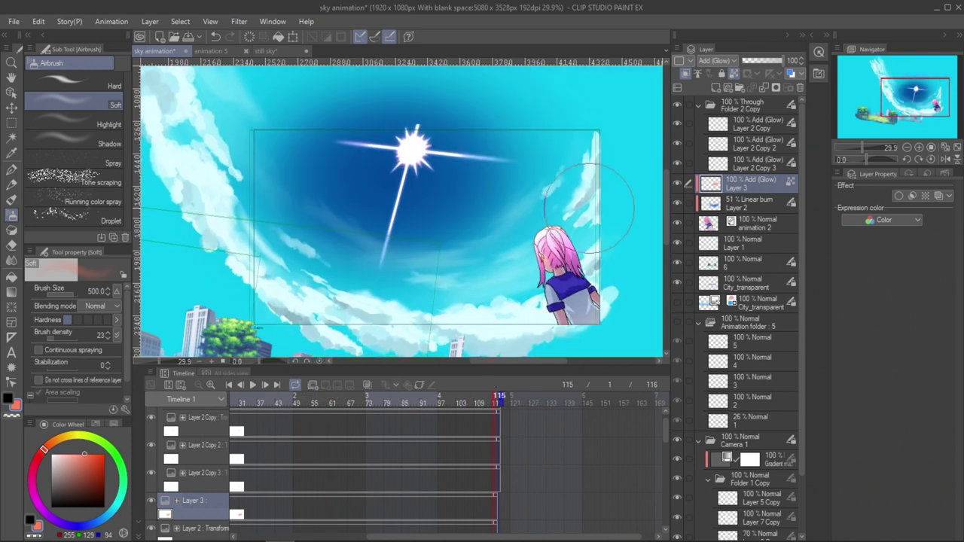
# Enable keyframes on Layer 3 and animate its opacity from a low value at frame 50 up to 59% at frame 85.
pyautogui.click(765, 62)
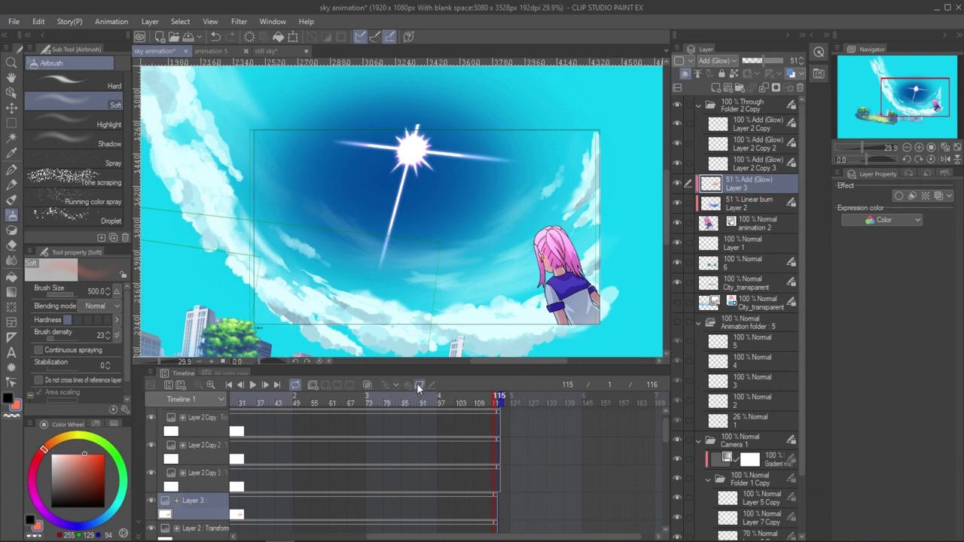
pyautogui.moveTo(324, 401); pyautogui.dragTo(299, 405)
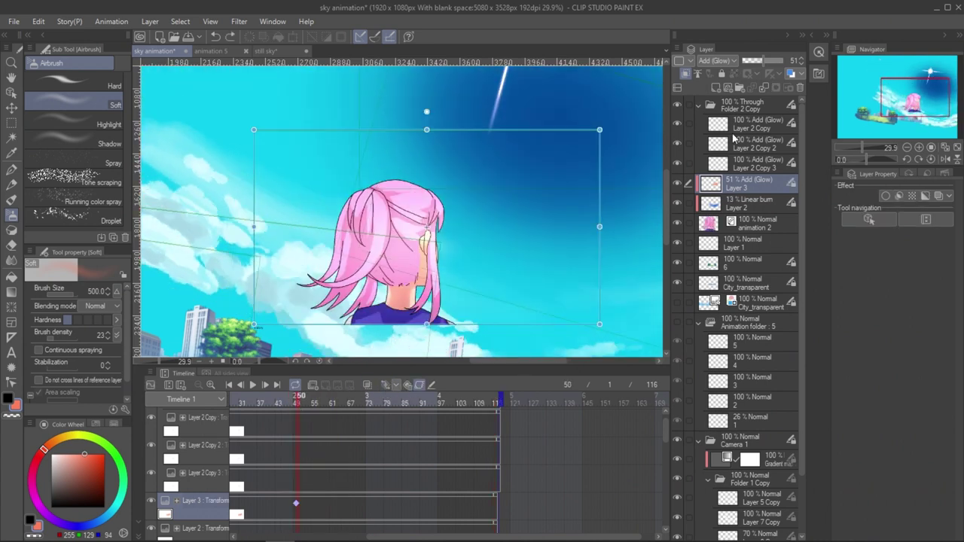
pyautogui.click(750, 59)
pyautogui.moveTo(299, 406); pyautogui.dragTo(404, 405)
pyautogui.click(767, 62)
# Add another Add (Glow) layer above Layer 3, clip it to the character and set its opacity to 91%.
pyautogui.click(715, 88)
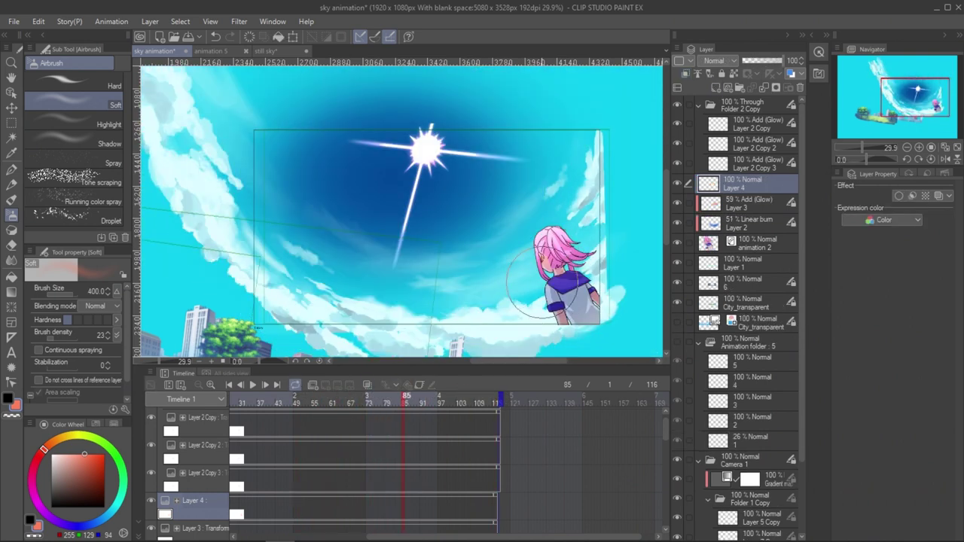
pyautogui.click(716, 60)
pyautogui.click(717, 218)
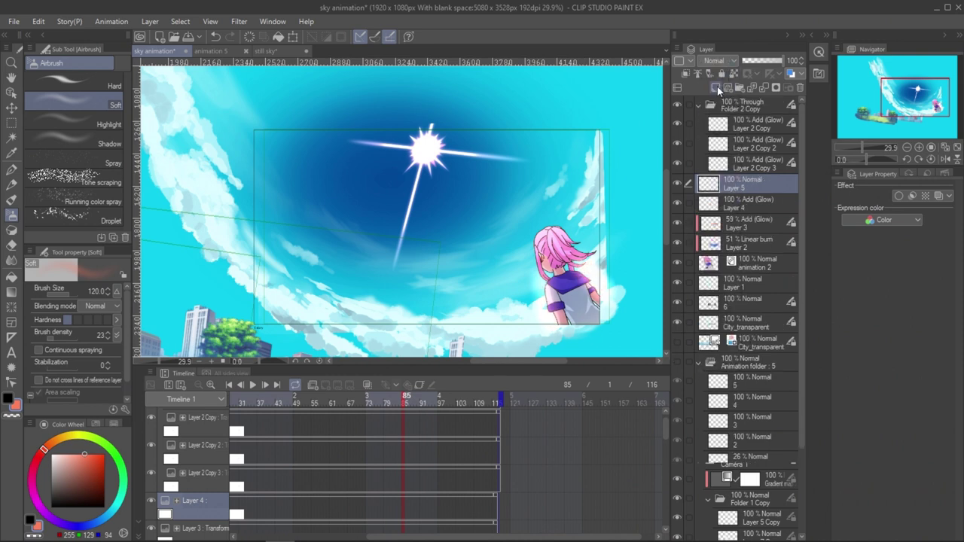
pyautogui.moveTo(421, 400); pyautogui.dragTo(367, 392)
pyautogui.moveTo(760, 61); pyautogui.dragTo(622, 102)
pyautogui.moveTo(369, 396); pyautogui.dragTo(376, 398)
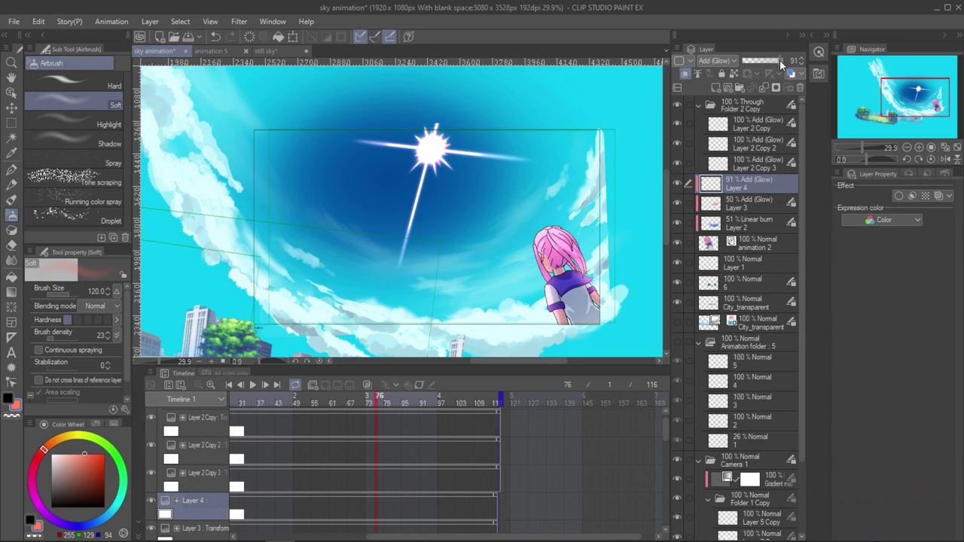